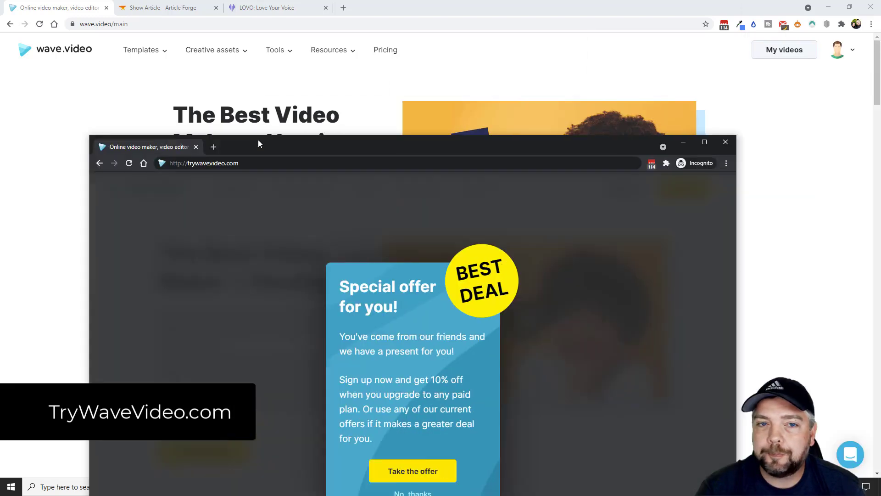
# Step: Maximize the private browser window and decline the special-offer popup on the Wave.video homepage
pyautogui.doubleClick(258, 141)
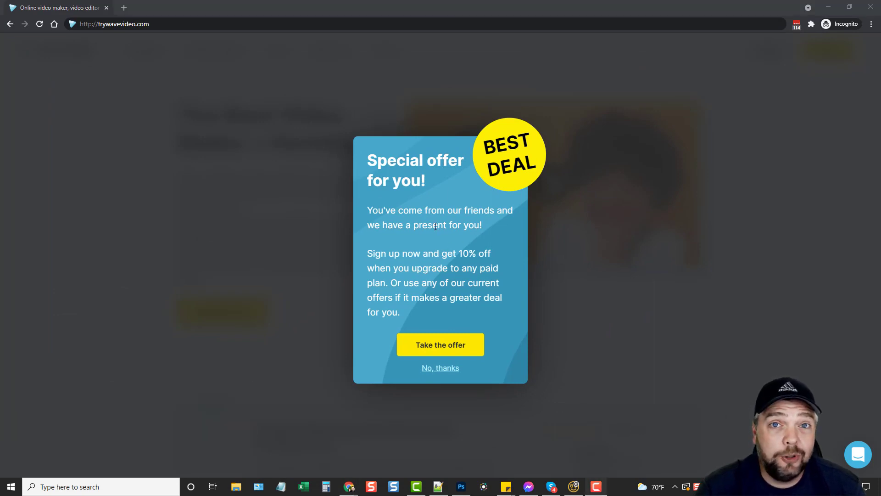
pyautogui.click(439, 369)
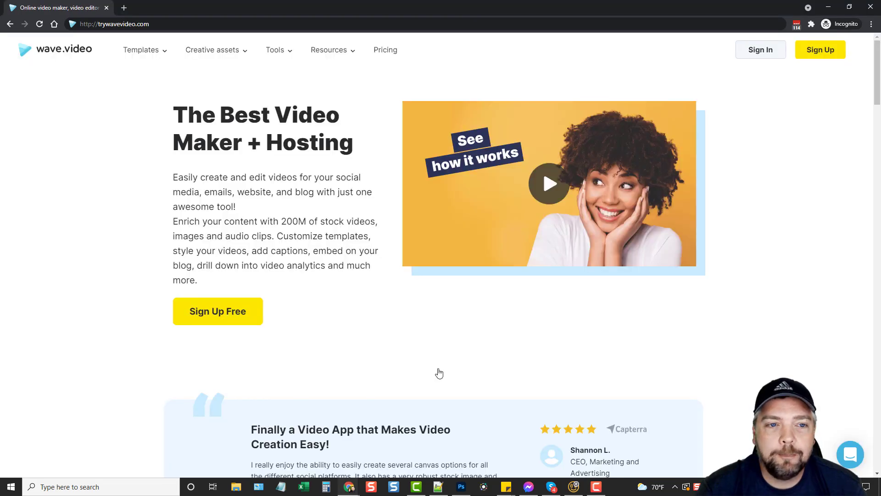
# Step: Scroll through the Free, Creator and Business plans on the Pricing page, then close the private window
pyautogui.click(383, 55)
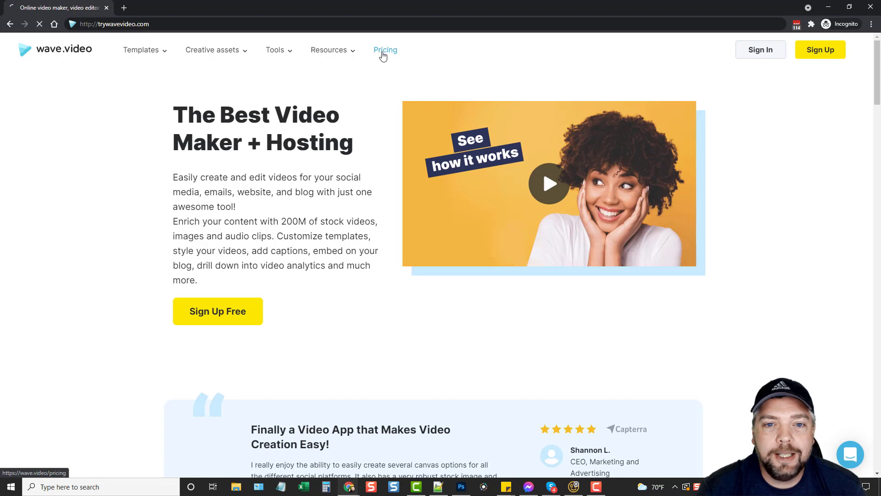
pyautogui.scroll(-2, 214, 176)
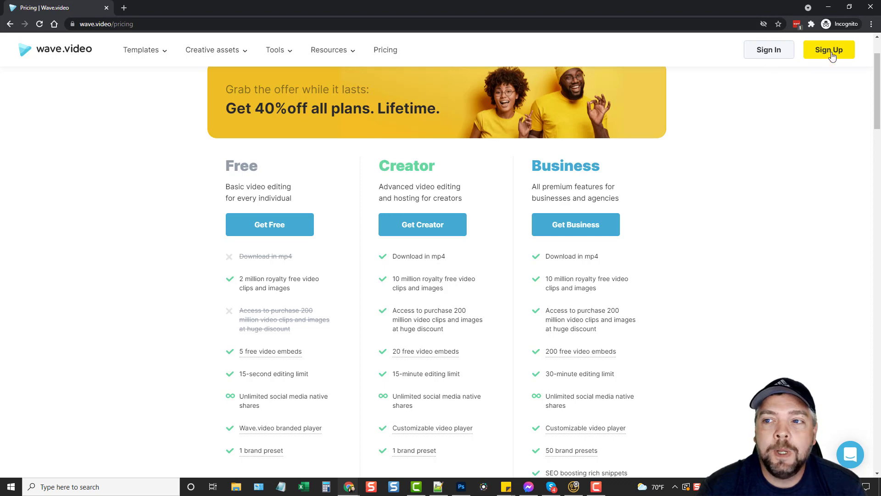
pyautogui.click(869, 8)
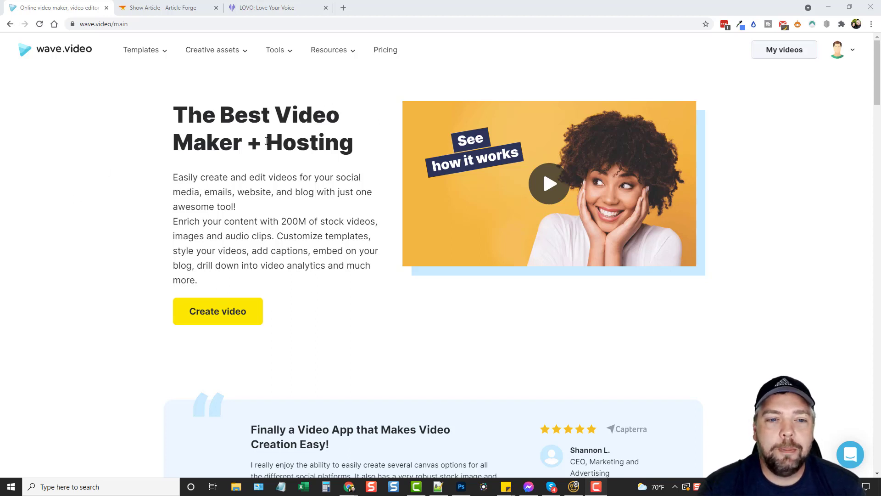
# Step: Highlight and clear the word 'Hosting' in the headline, then bring up the Templates menu categories
pyautogui.moveTo(266, 140); pyautogui.dragTo(354, 141)
pyautogui.click(289, 144)
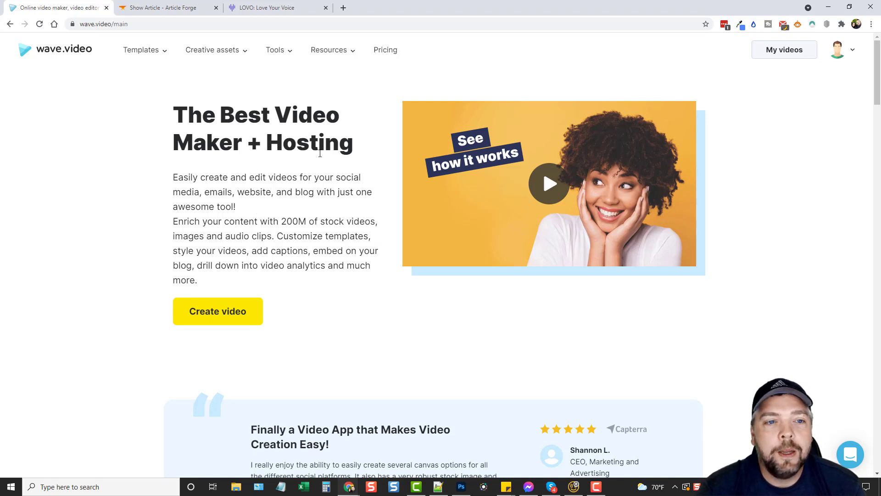
pyautogui.moveTo(148, 52)
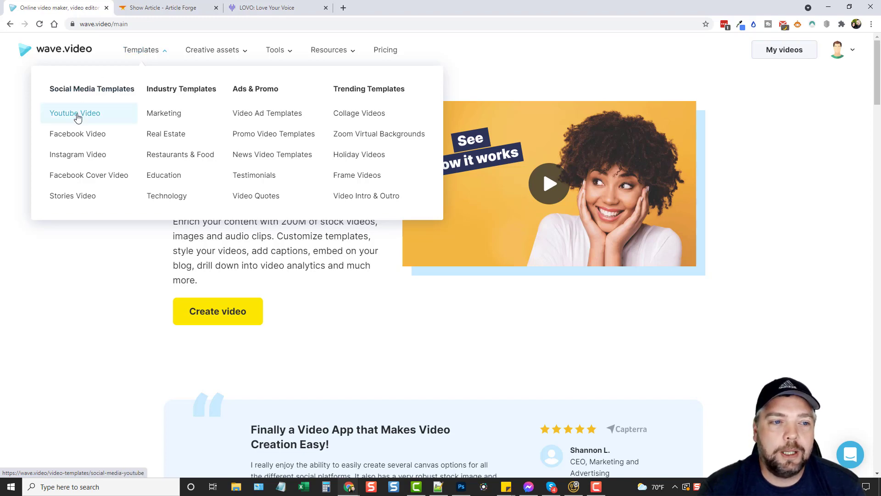
# Step: Open Youtube Video templates in a new tab and highlight its 200+ template count
pyautogui.middleClick(80, 114)
pyautogui.click(147, 14)
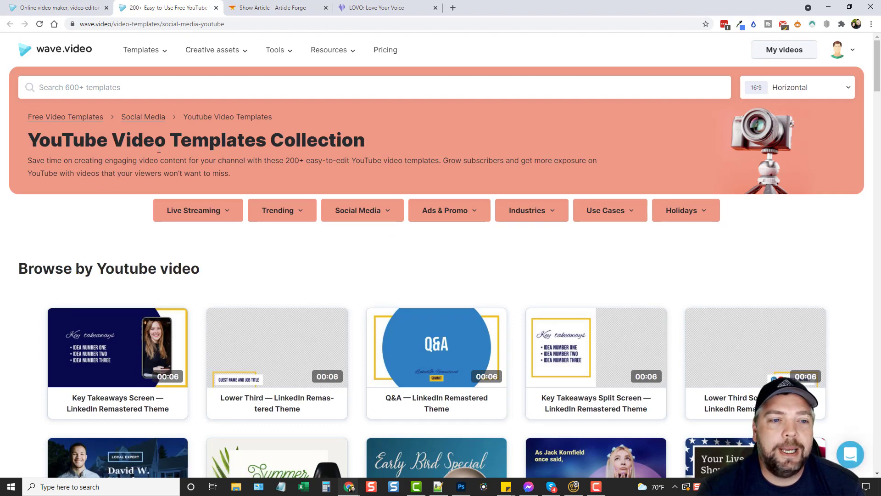
pyautogui.moveTo(285, 161); pyautogui.dragTo(306, 161)
# Step: Scroll down through the YouTube templates grid and back up to the top
pyautogui.scroll(-3, 48, 239)
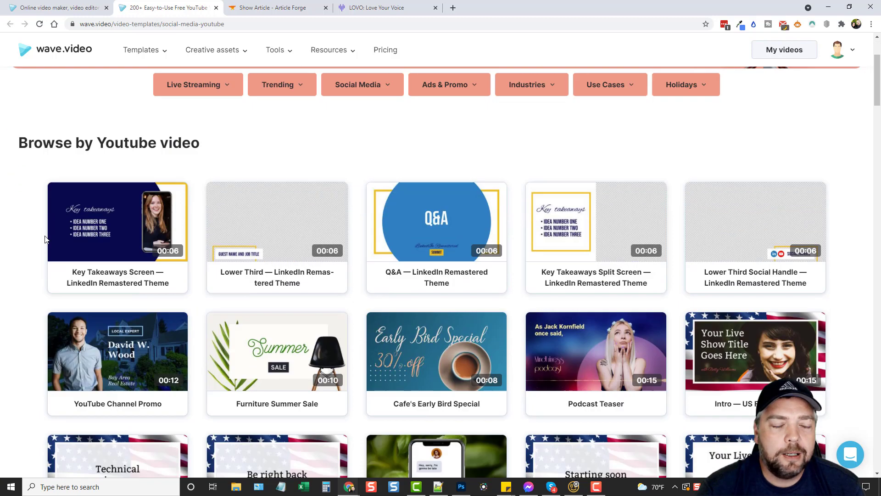
pyautogui.scroll(-2, 407, 221)
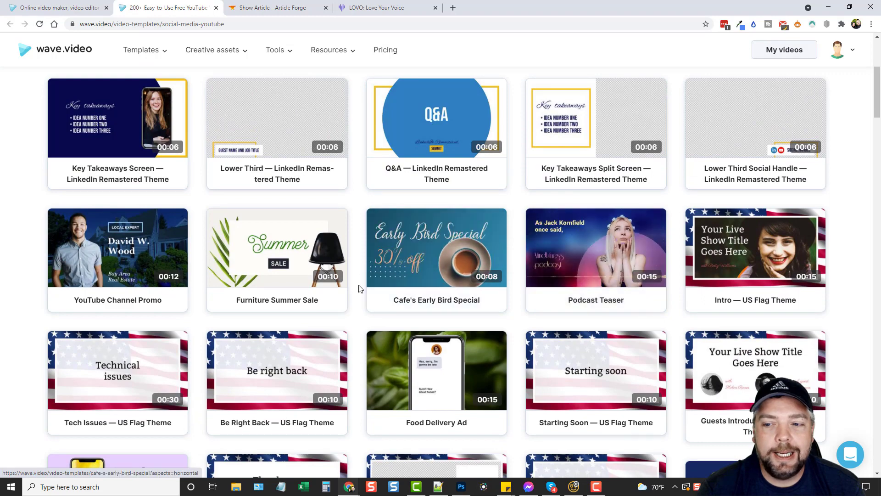
pyautogui.scroll(-3, 406, 272)
pyautogui.scroll(-6, 381, 273)
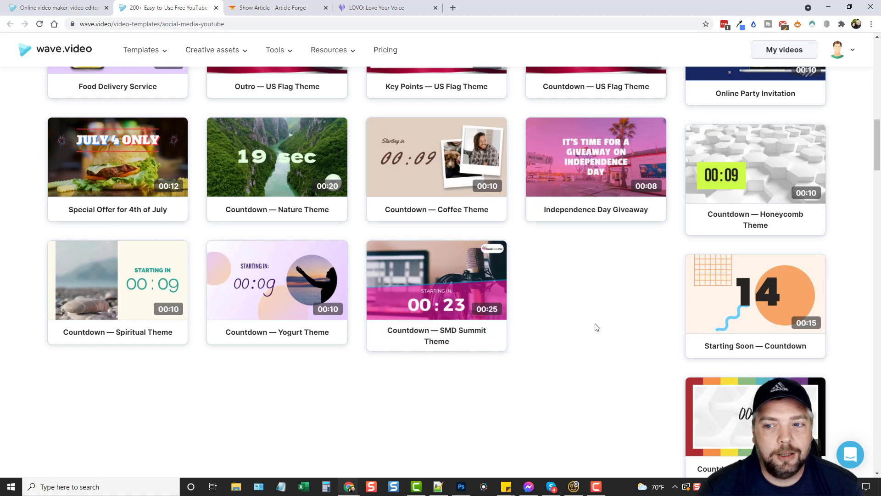
pyautogui.scroll(6, 610, 321)
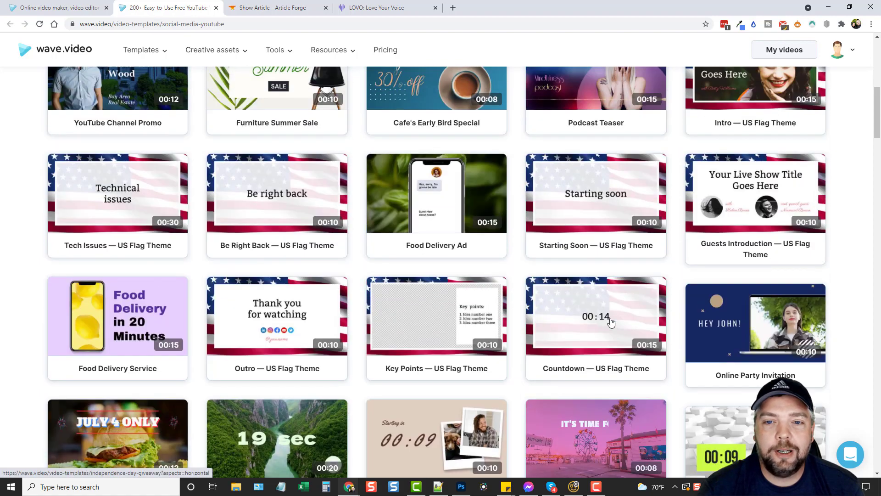
pyautogui.scroll(1, 609, 320)
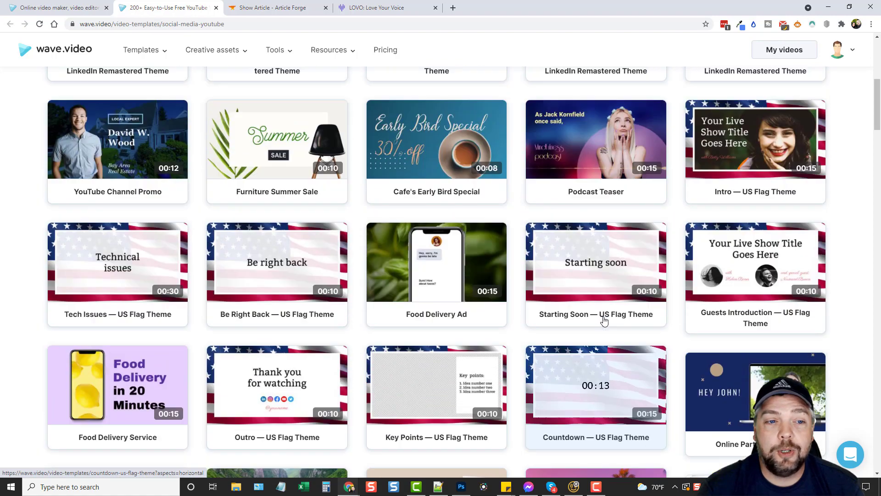
pyautogui.scroll(2, 603, 320)
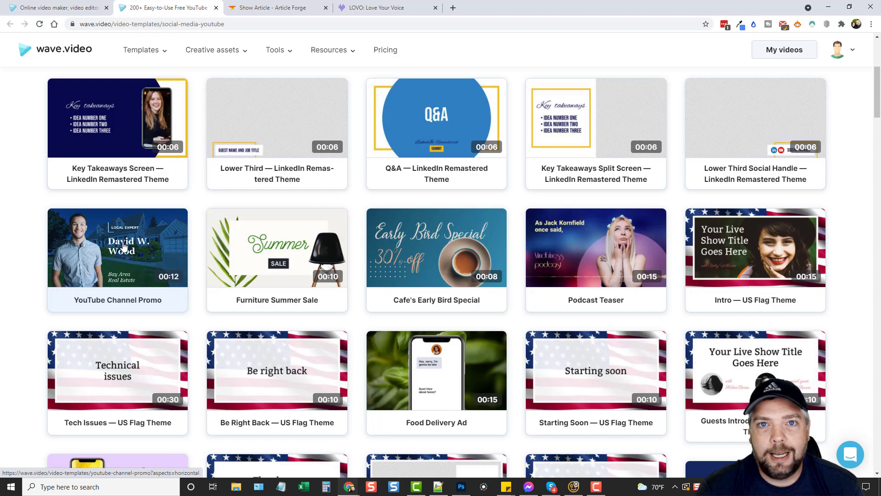
pyautogui.scroll(5, 282, 250)
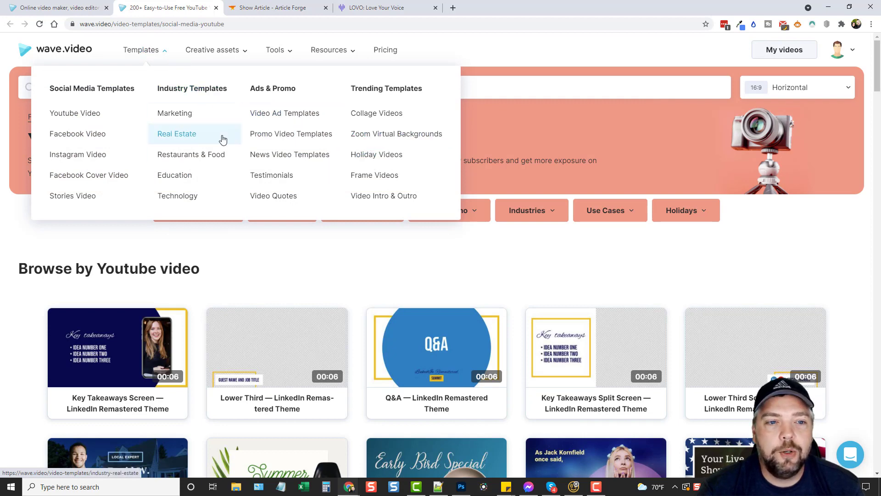
# Step: Preview the Creative assets, Tools and Resources menus, then go to My videos
pyautogui.moveTo(233, 55)
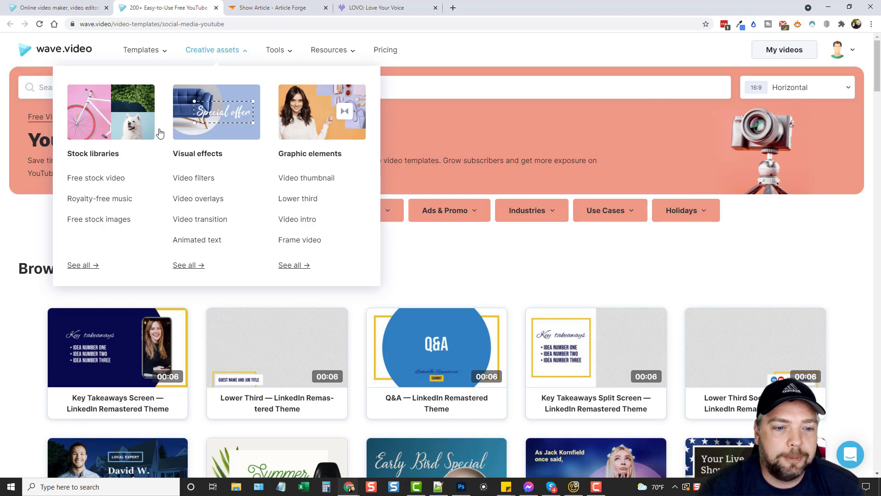
pyautogui.moveTo(278, 57)
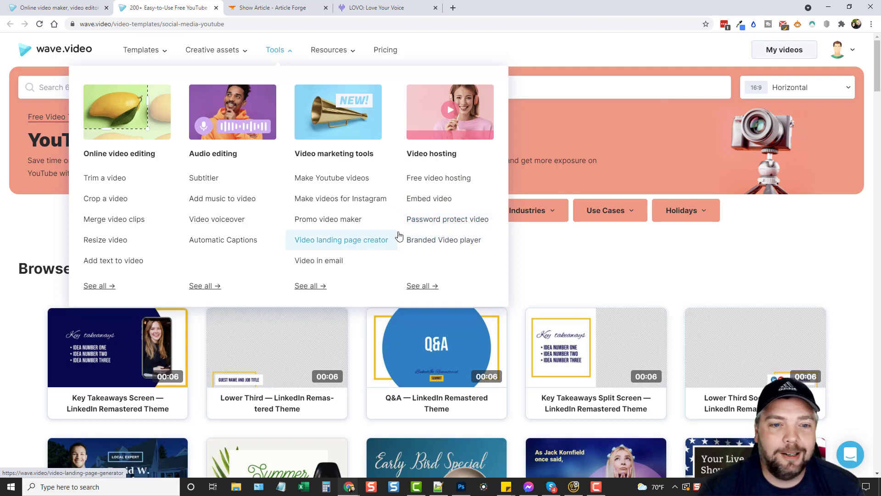
pyautogui.moveTo(339, 56)
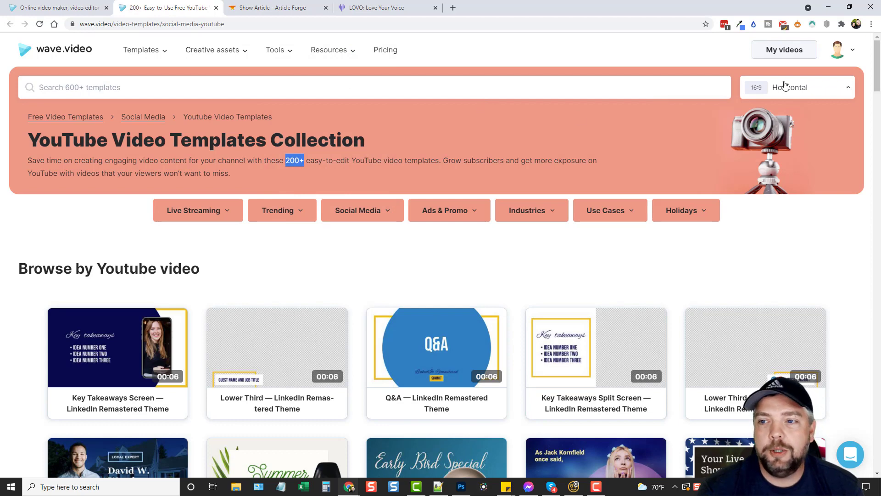
pyautogui.click(783, 54)
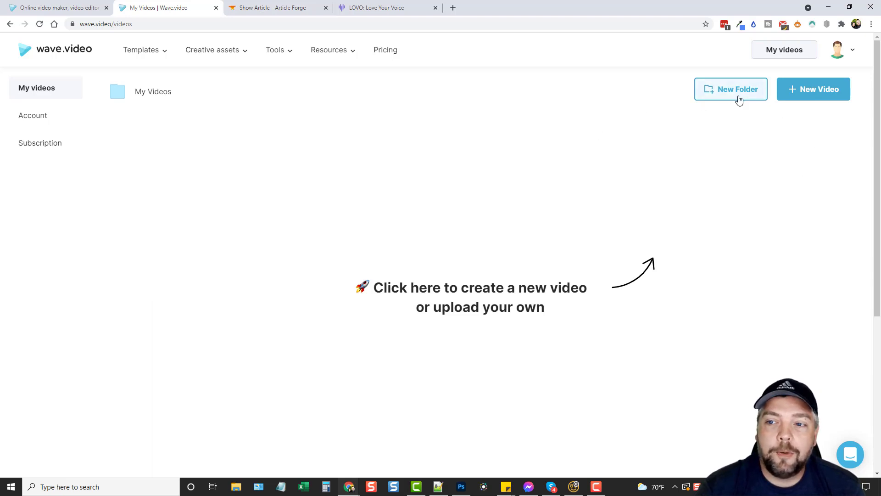
# Step: Open the New Video dropdown on the My Videos page
pyautogui.click(806, 101)
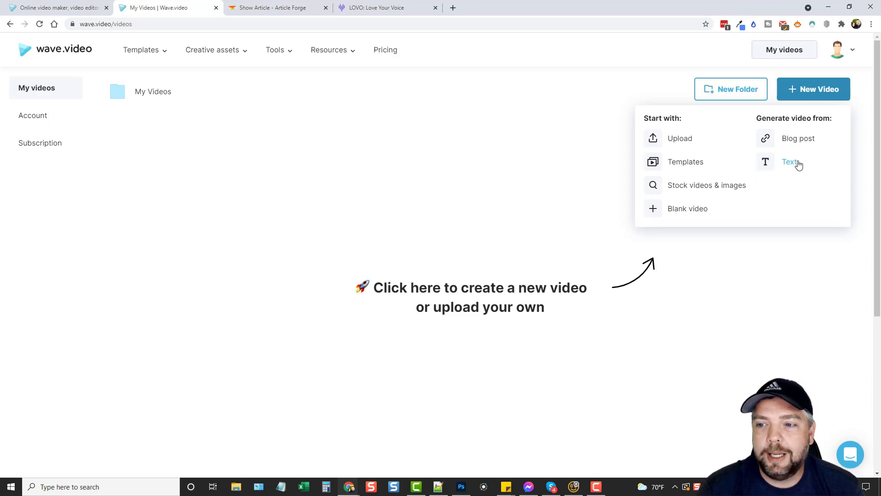
# Step: Choose Text under Generate video from, then switch to the Article Forge weight-loss article
pyautogui.click(786, 166)
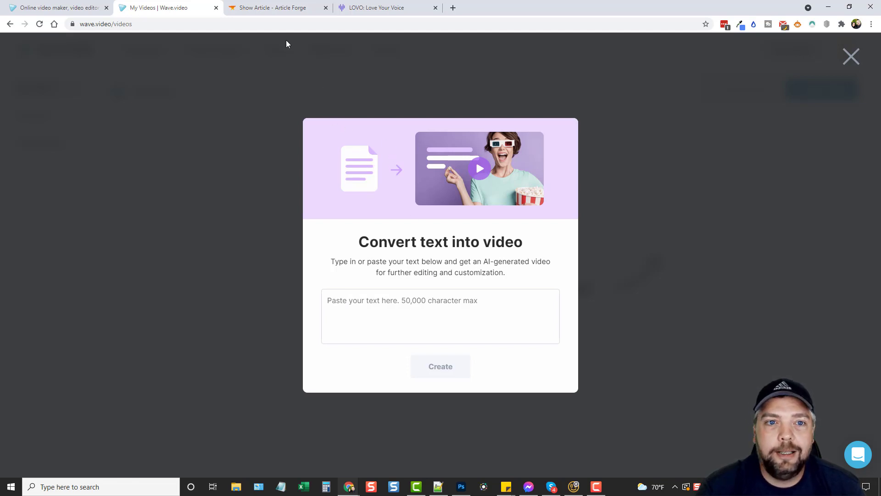
pyautogui.click(281, 9)
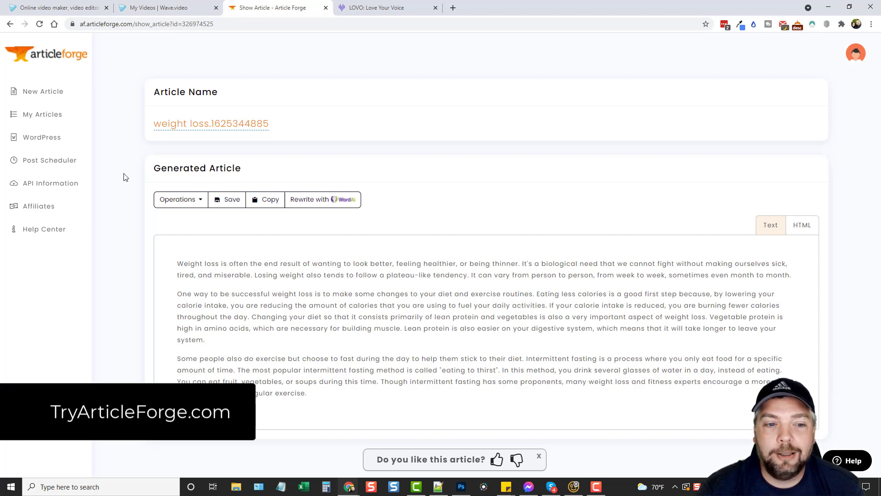
# Step: Copy the weight-loss article's first paragraph and go back to the Wave.video dialog
pyautogui.moveTo(178, 263); pyautogui.dragTo(788, 275)
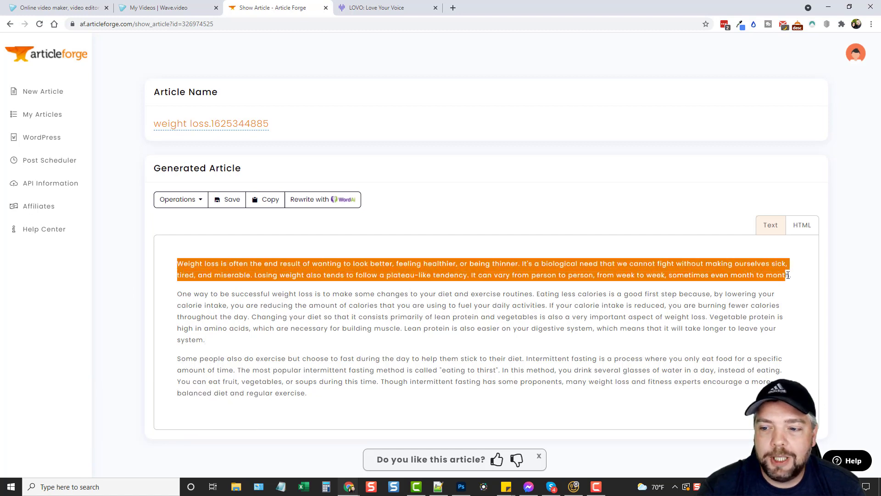
pyautogui.rightClick(786, 266)
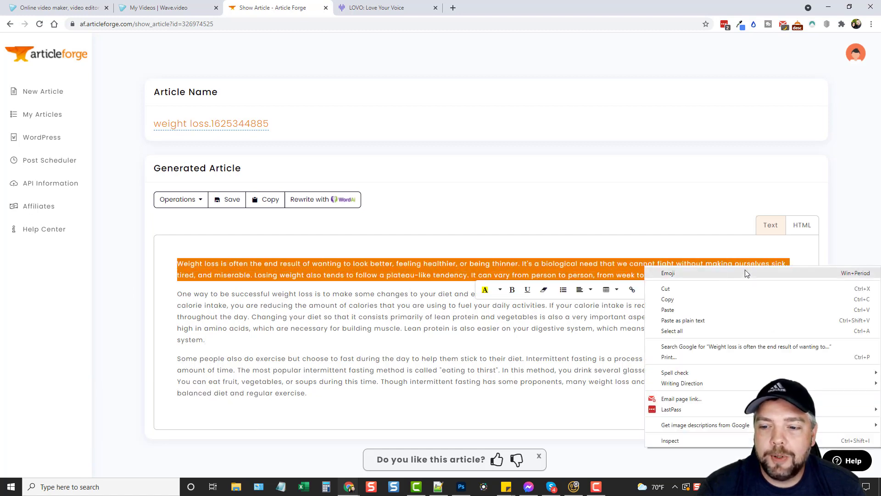
pyautogui.click(699, 299)
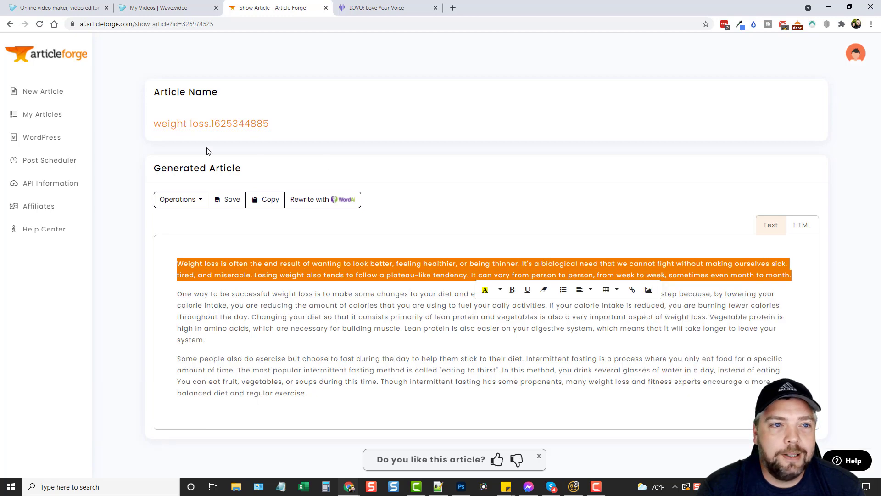
pyautogui.click(152, 8)
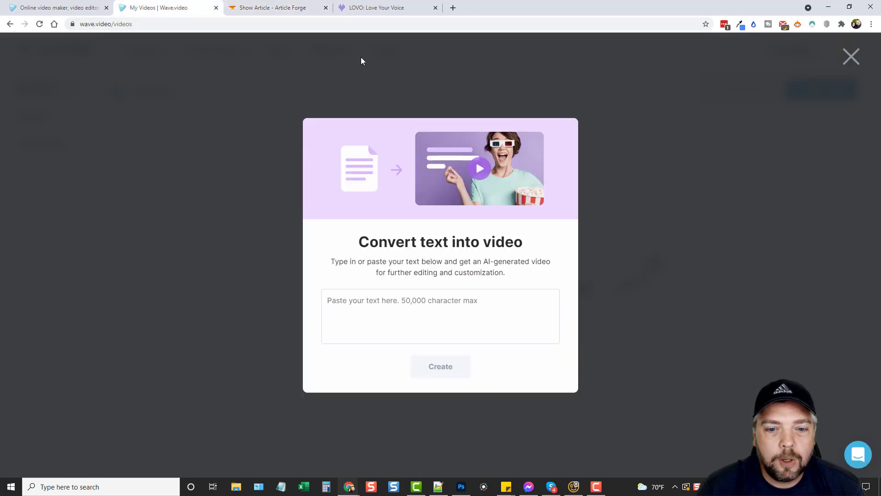
# Step: Paste the weight-loss paragraph as plain text into the converter and submit it with Create
pyautogui.rightClick(406, 303)
pyautogui.click(441, 211)
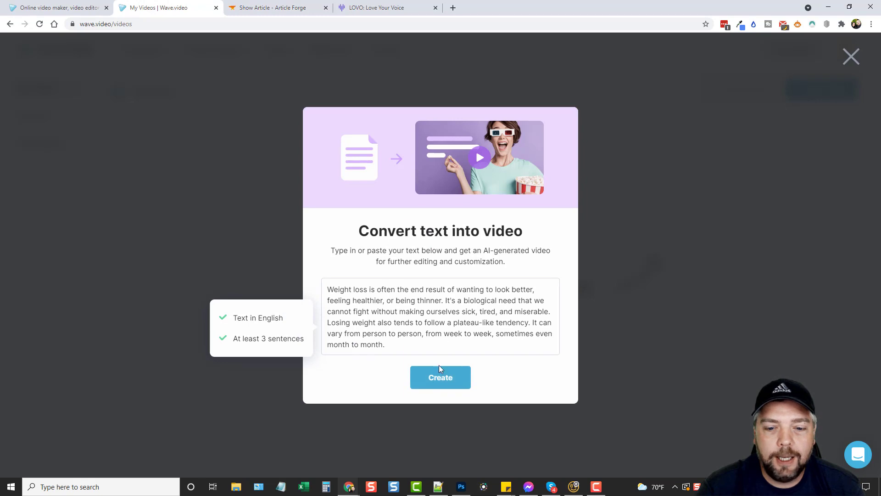
pyautogui.click(439, 376)
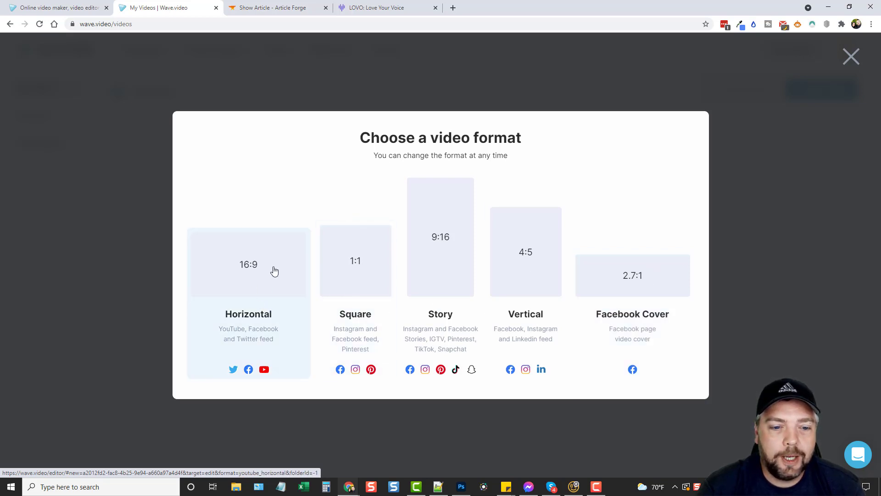
# Step: Pick the Horizontal 16:9 format to generate the 22.6-second, four-scene captioned video
pyautogui.click(250, 263)
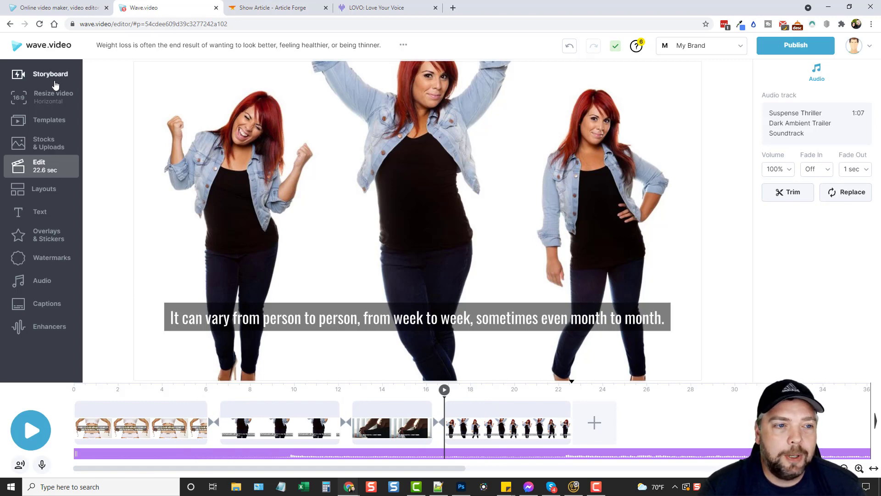
pyautogui.click(54, 83)
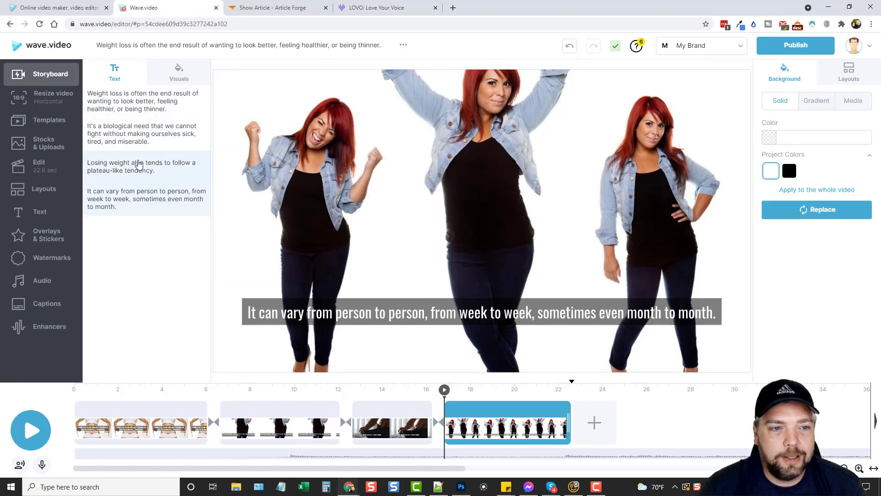
pyautogui.click(142, 409)
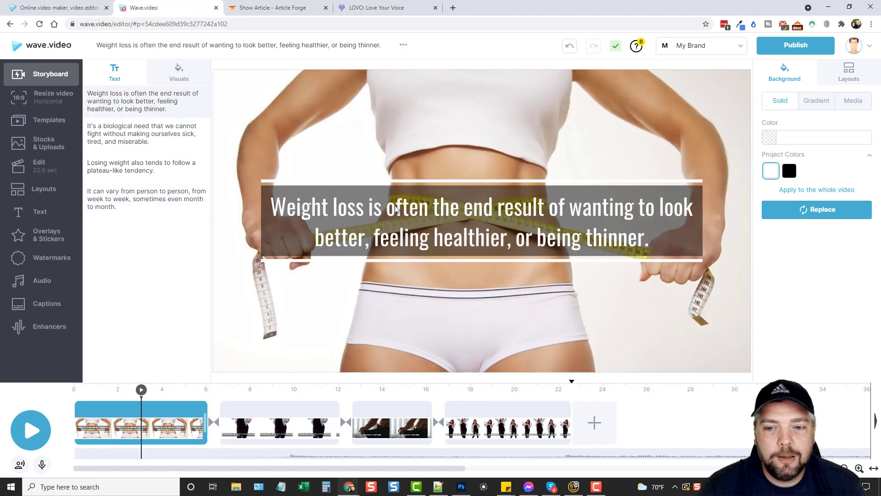
pyautogui.click(252, 410)
pyautogui.click(397, 409)
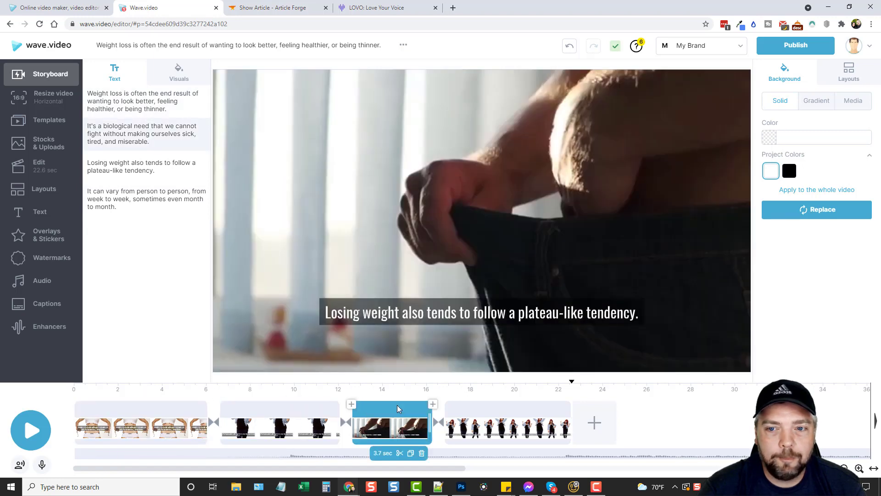
pyautogui.click(450, 409)
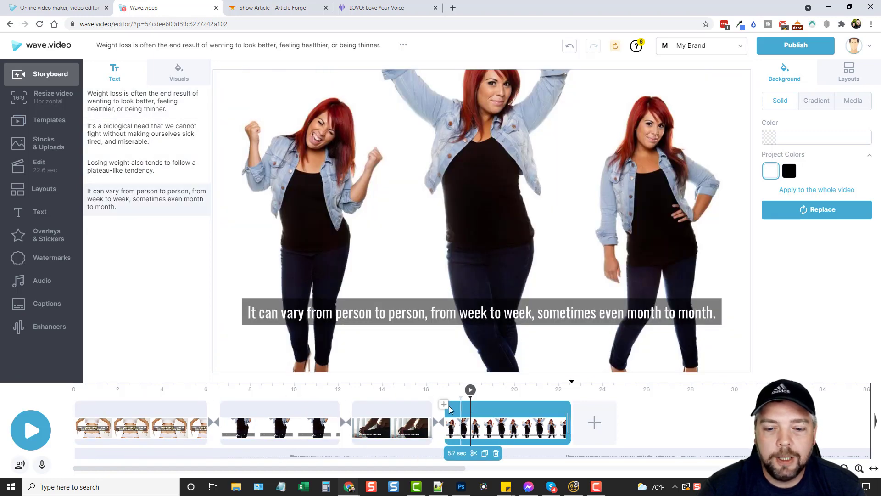
pyautogui.click(166, 408)
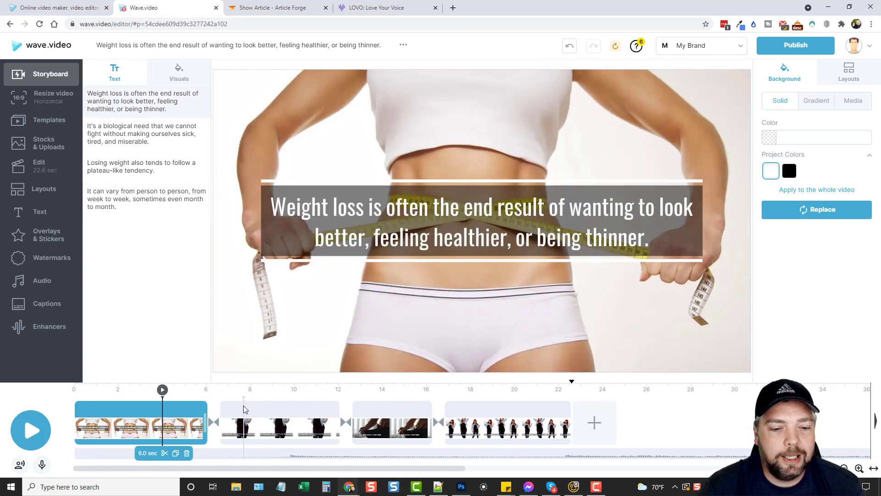
pyautogui.click(245, 409)
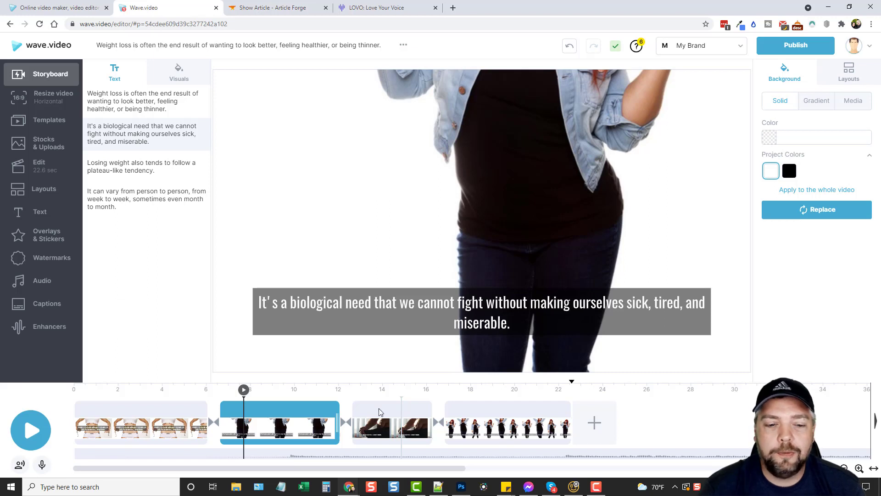
pyautogui.click(737, 51)
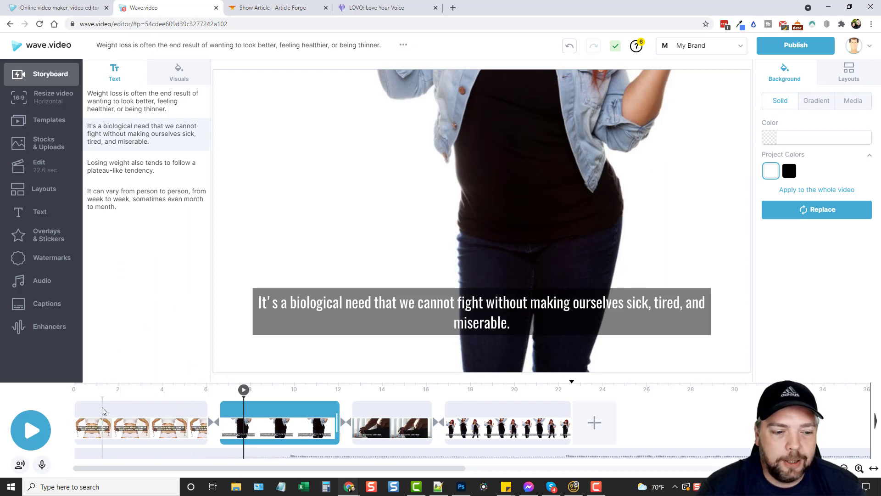
pyautogui.moveTo(241, 413)
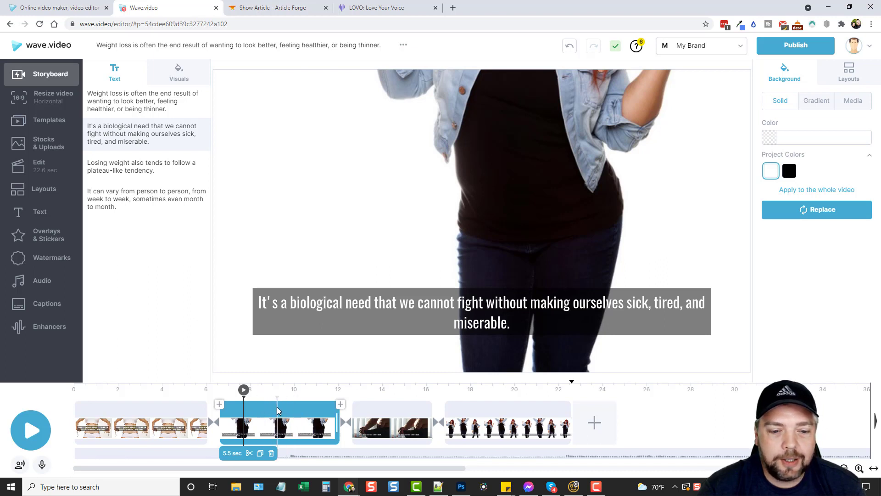
pyautogui.click(277, 407)
pyautogui.click(306, 407)
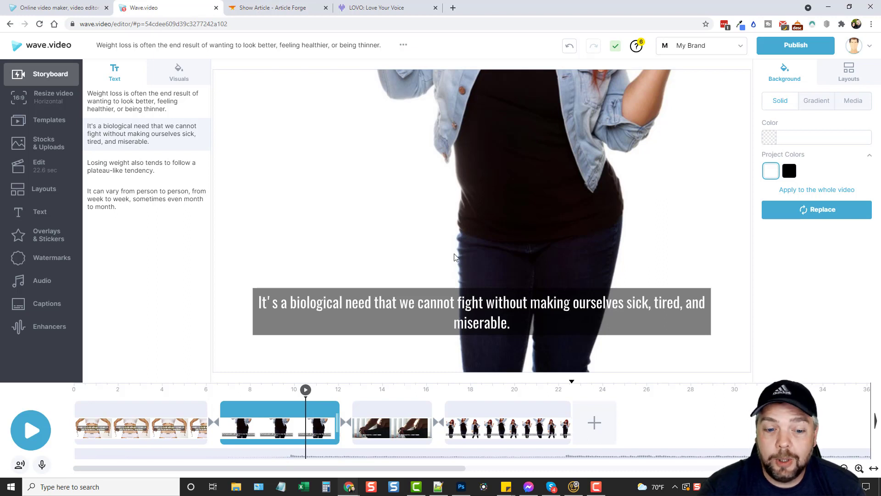
pyautogui.click(280, 428)
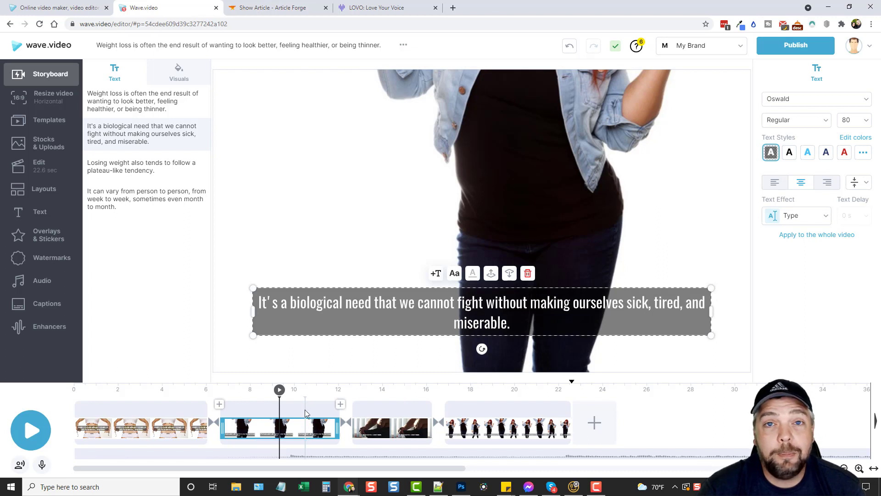
pyautogui.moveTo(306, 425)
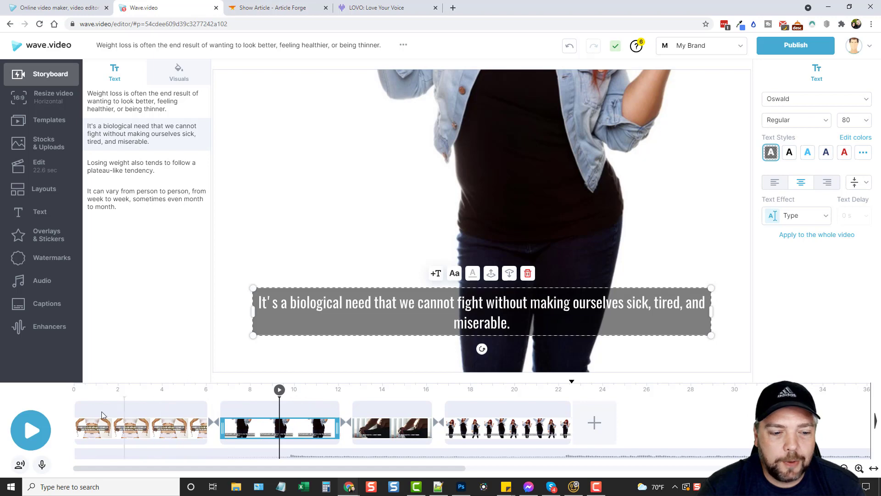
pyautogui.click(142, 412)
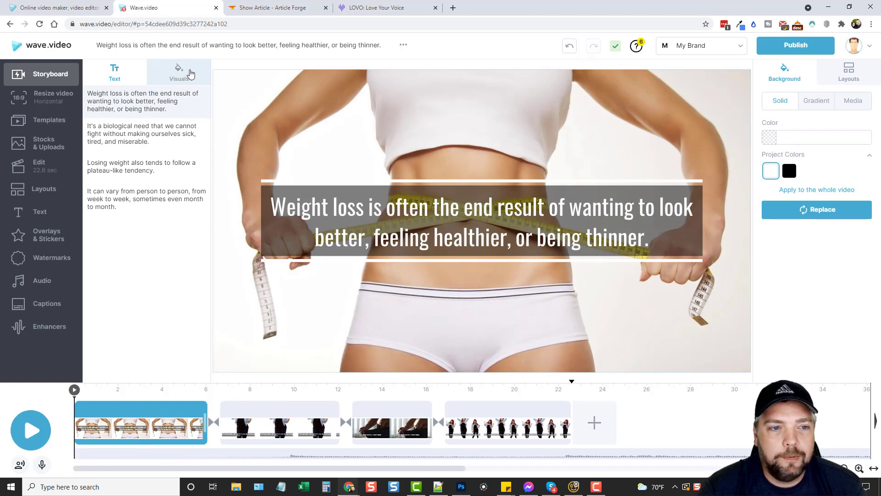
# Step: Browse stock footage and set the blue-shirt smiling woman clip as scene 1's background, then select its caption
pyautogui.click(184, 74)
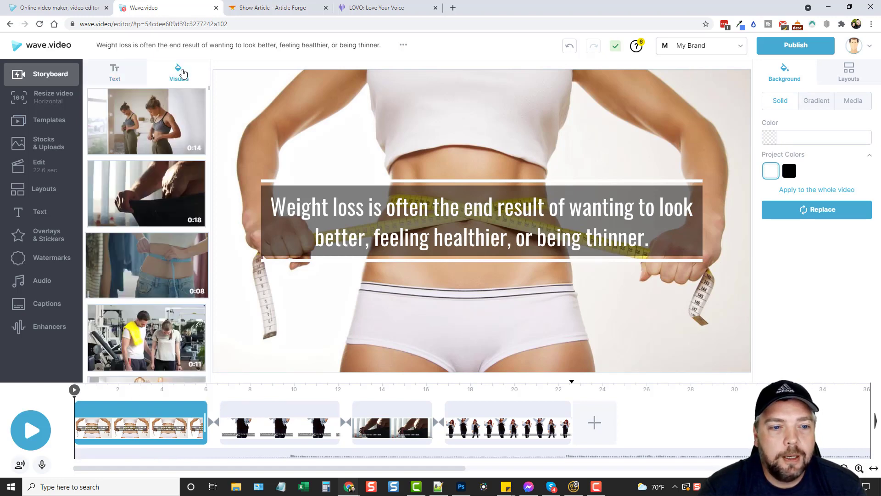
pyautogui.scroll(-2, 144, 193)
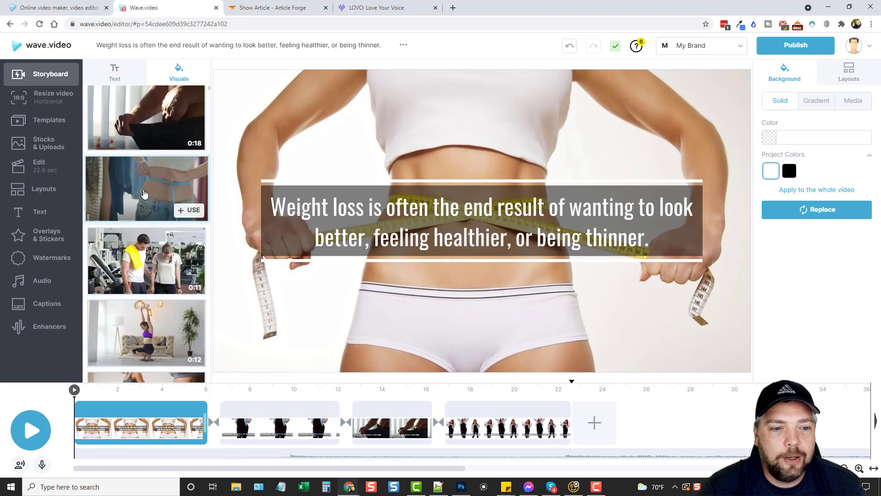
pyautogui.scroll(-4, 140, 238)
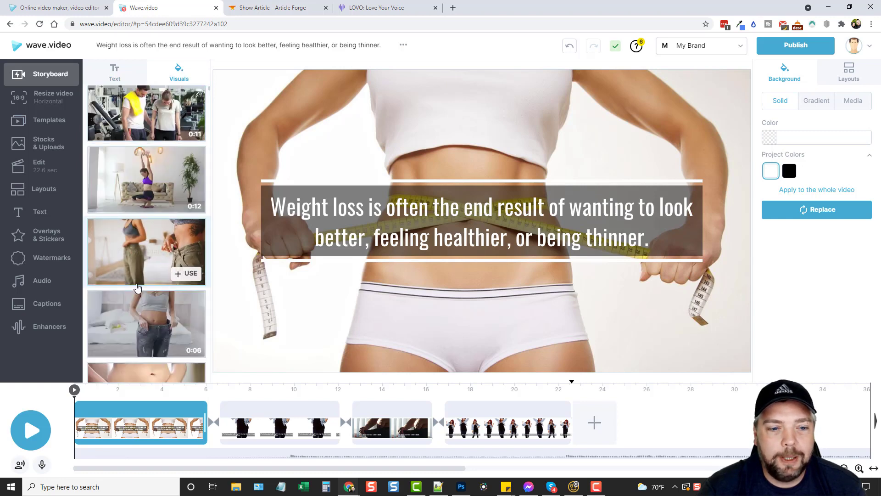
pyautogui.scroll(-4, 137, 286)
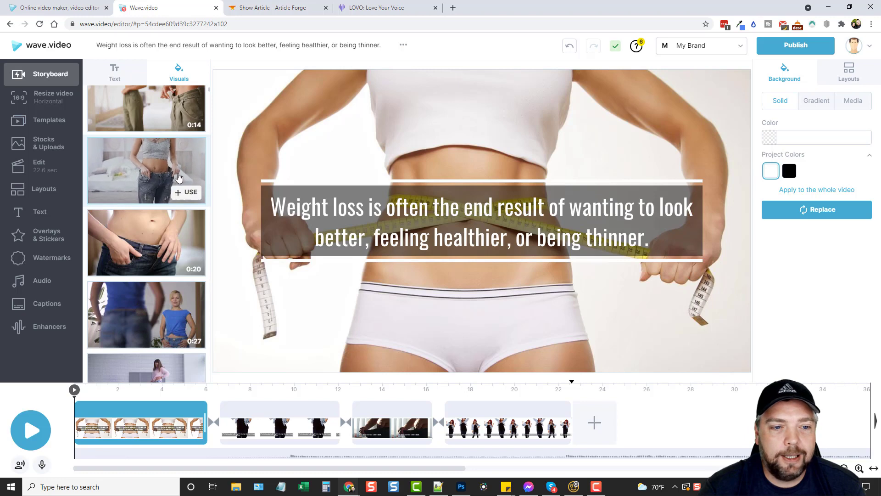
pyautogui.click(184, 193)
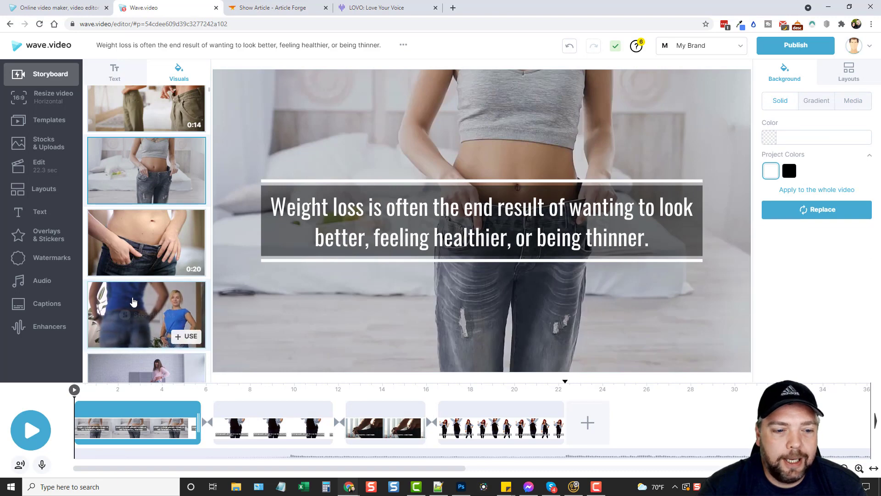
pyautogui.click(186, 336)
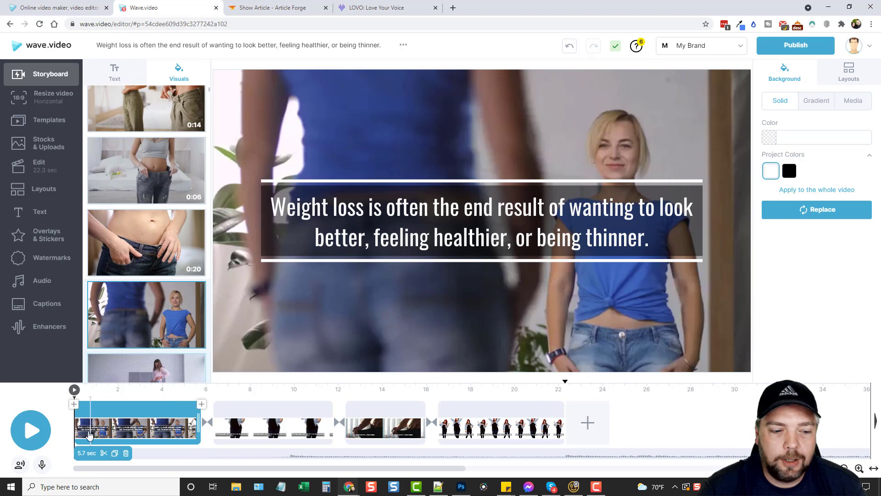
pyautogui.click(171, 428)
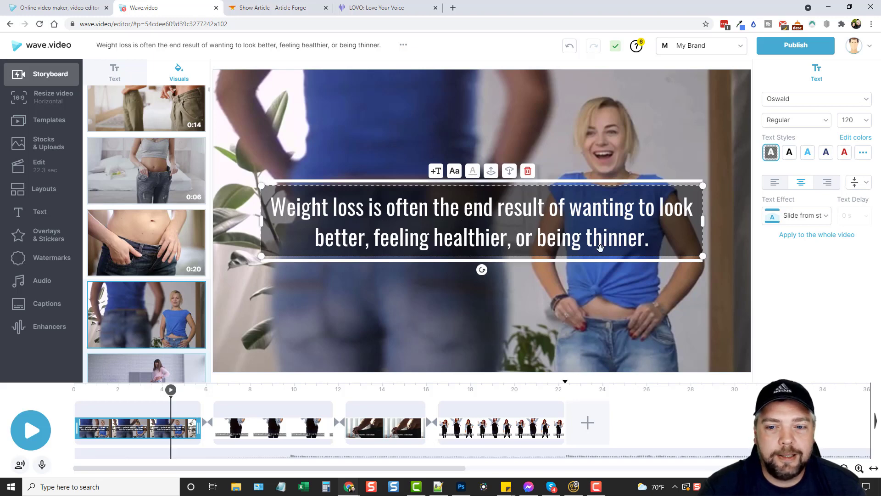
pyautogui.click(414, 210)
pyautogui.moveTo(311, 208); pyautogui.dragTo(684, 207)
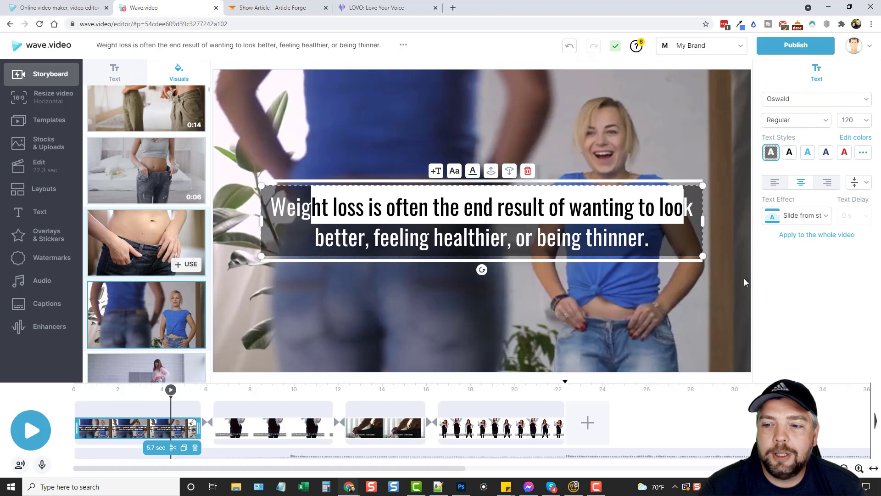
pyautogui.click(655, 248)
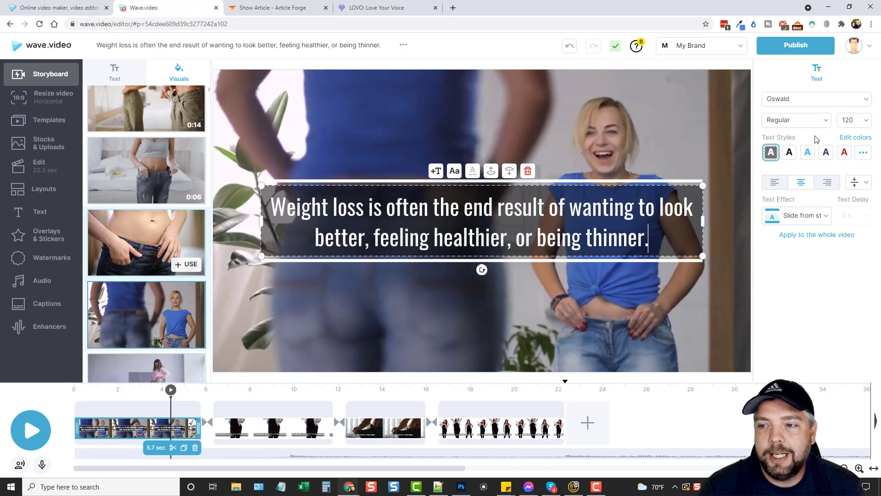
# Step: Set the first caption's font size to 64 and make its text red
pyautogui.click(865, 120)
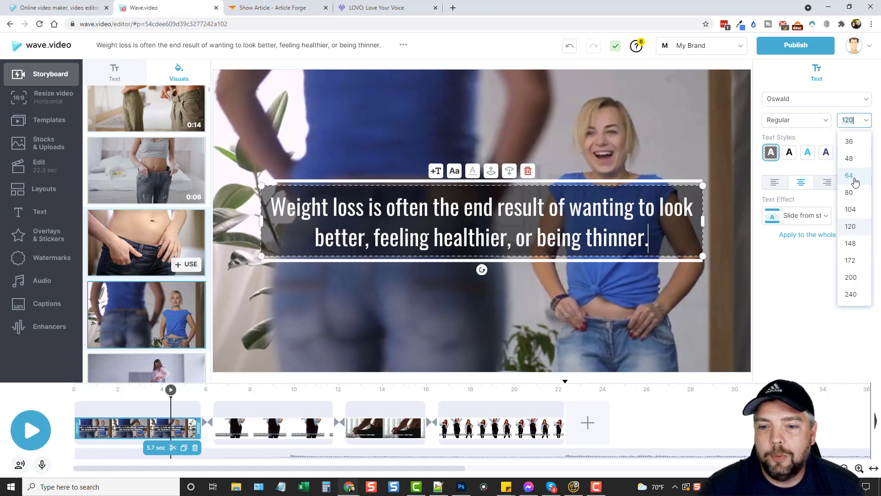
pyautogui.click(855, 182)
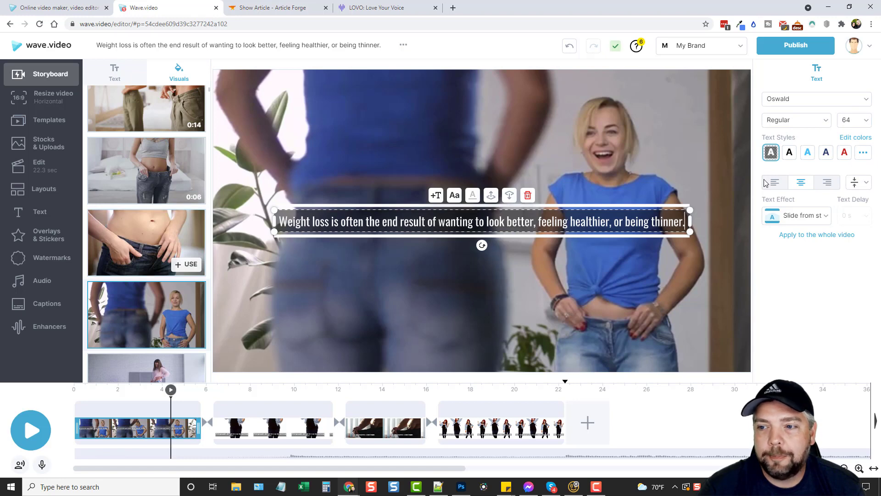
pyautogui.click(789, 154)
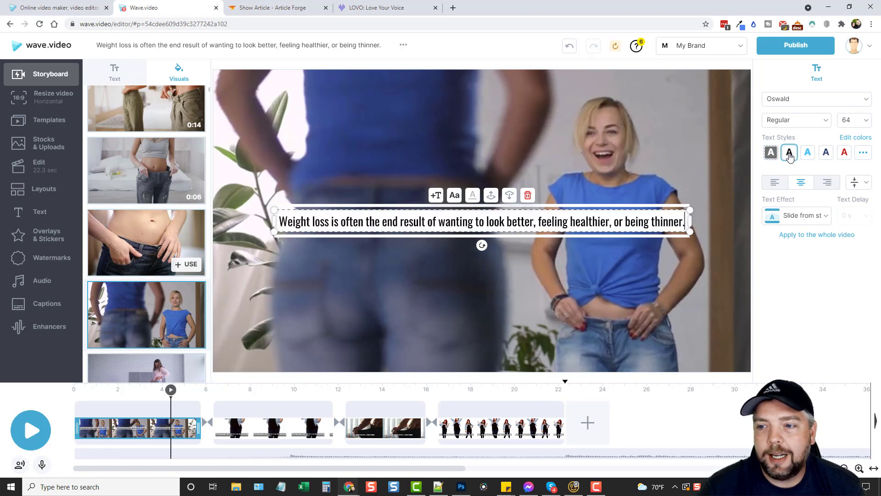
pyautogui.click(807, 153)
pyautogui.click(826, 154)
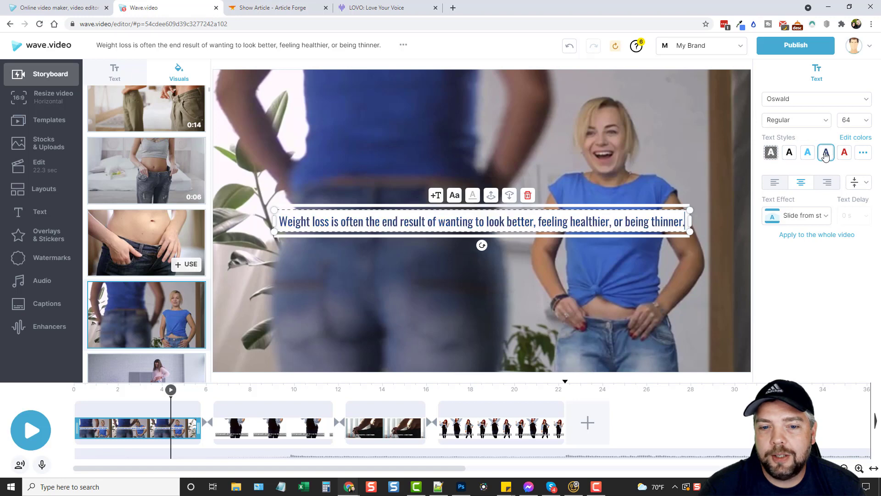
pyautogui.click(843, 154)
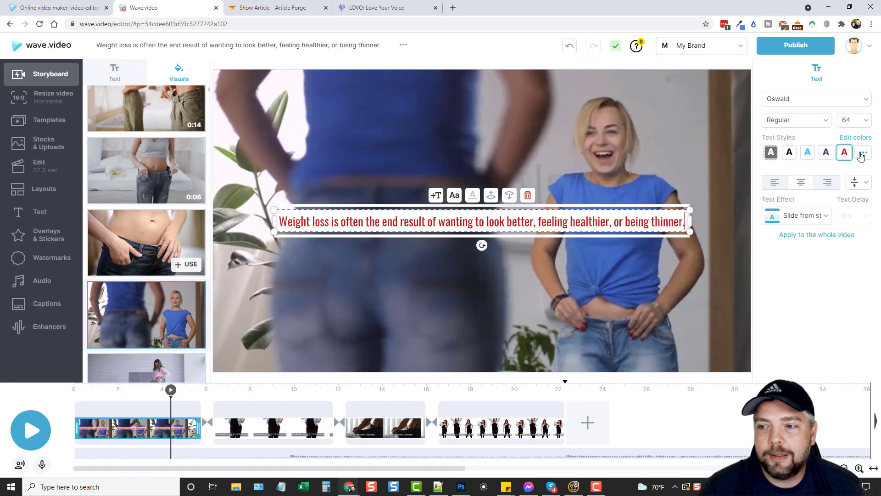
# Step: Apply the red caption style to every scene and move the caption near the bottom
pyautogui.click(863, 155)
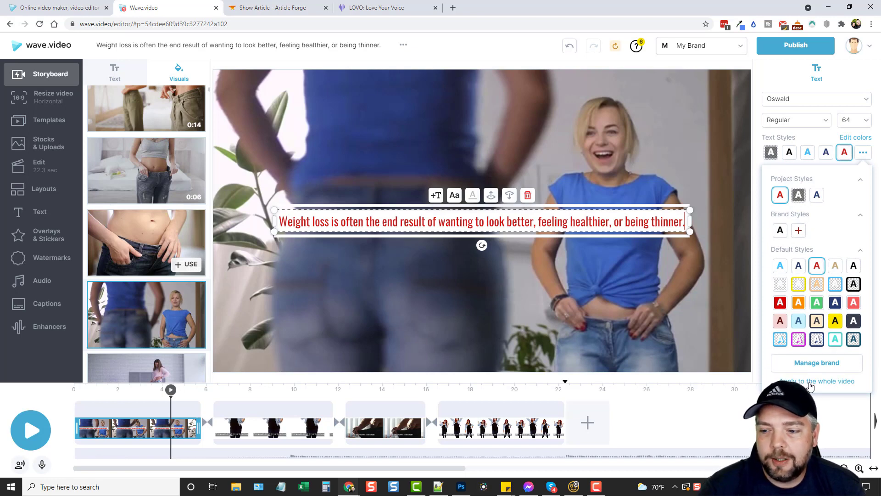
pyautogui.click(810, 386)
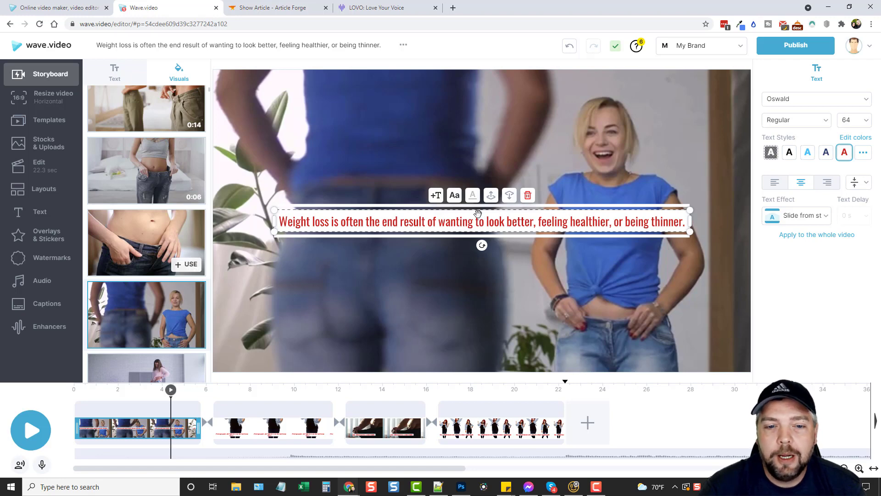
pyautogui.moveTo(477, 210); pyautogui.dragTo(481, 335)
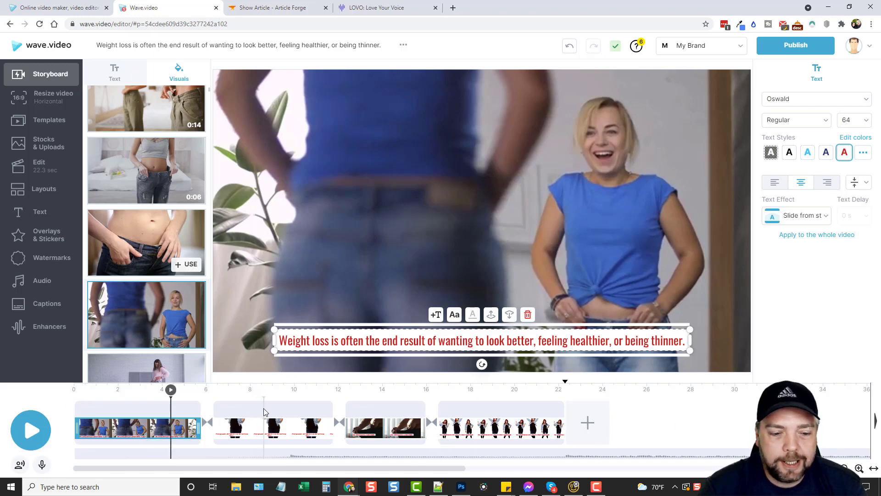
# Step: Use the woman-at-mirror clip for scene 2 and the kitchen-table woman clip for scene 3
pyautogui.click(249, 412)
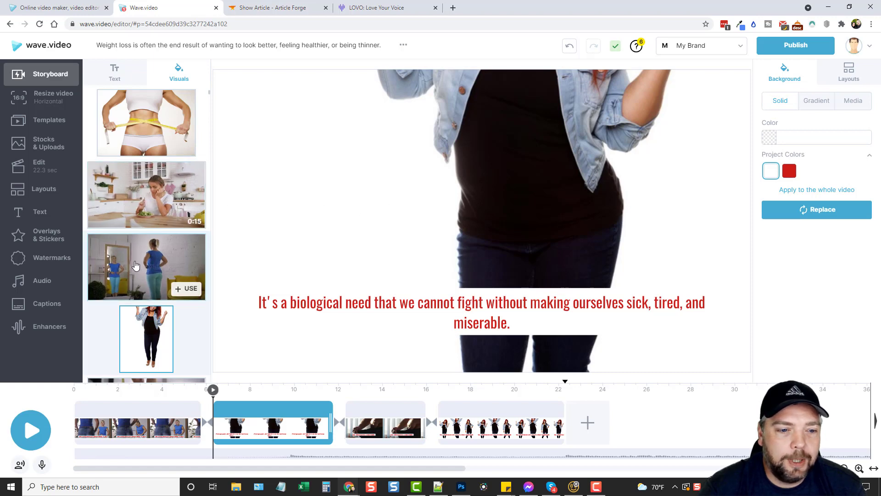
pyautogui.click(118, 262)
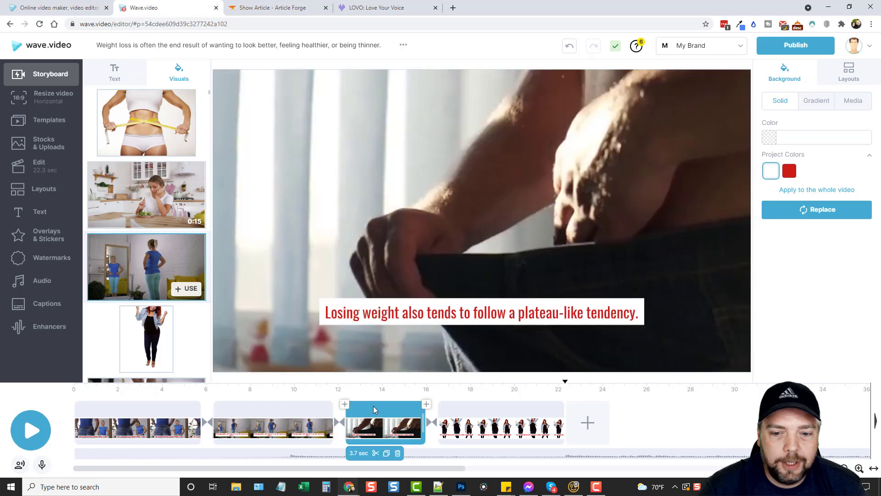
pyautogui.click(374, 407)
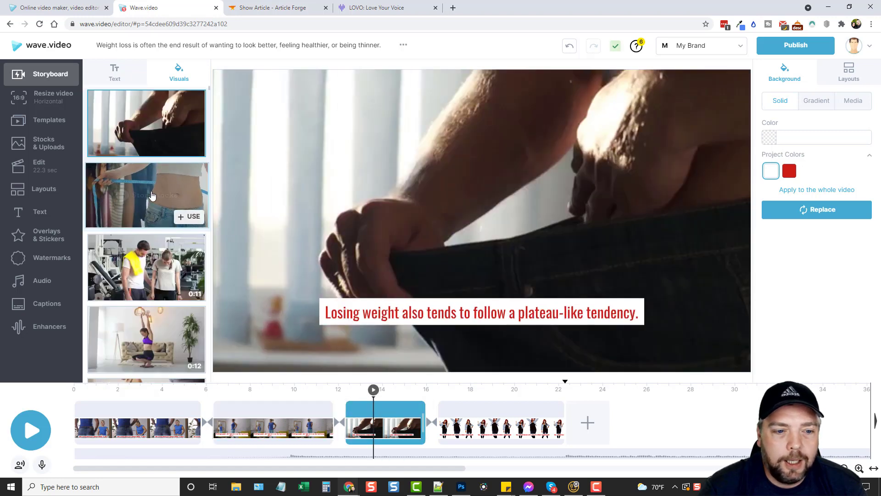
pyautogui.scroll(-5, 158, 203)
pyautogui.scroll(-10, 158, 203)
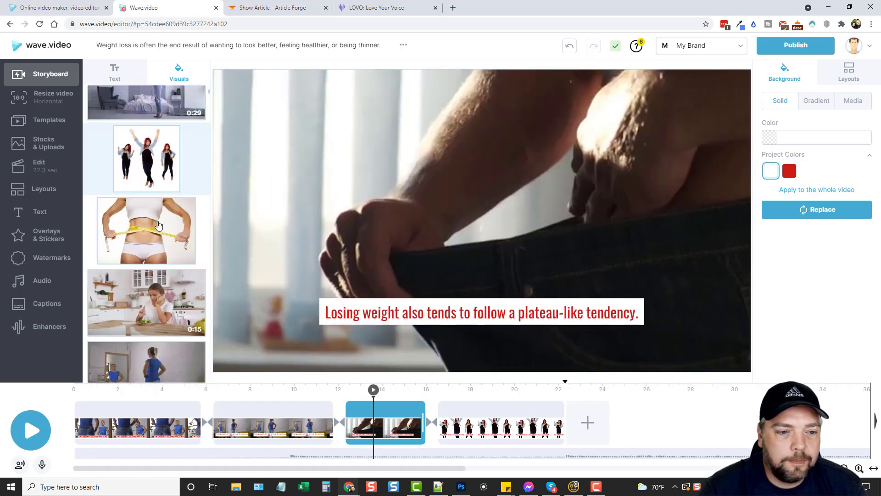
pyautogui.scroll(-3, 158, 224)
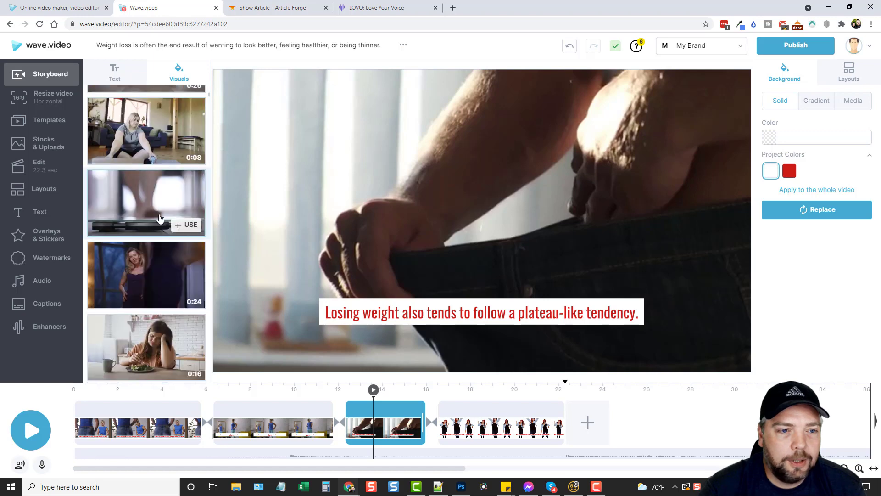
pyautogui.scroll(-2, 159, 218)
pyautogui.click(186, 291)
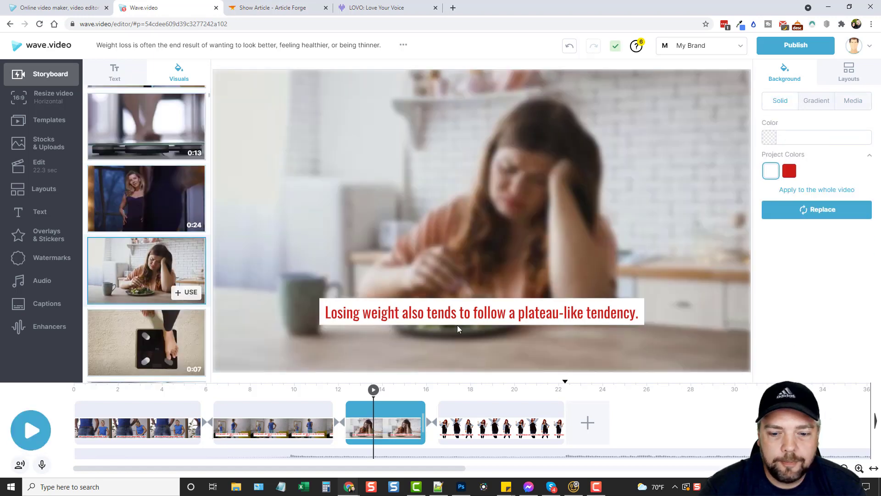
# Step: Replace scene 4's footage with the bathroom scale stock clip
pyautogui.click(502, 415)
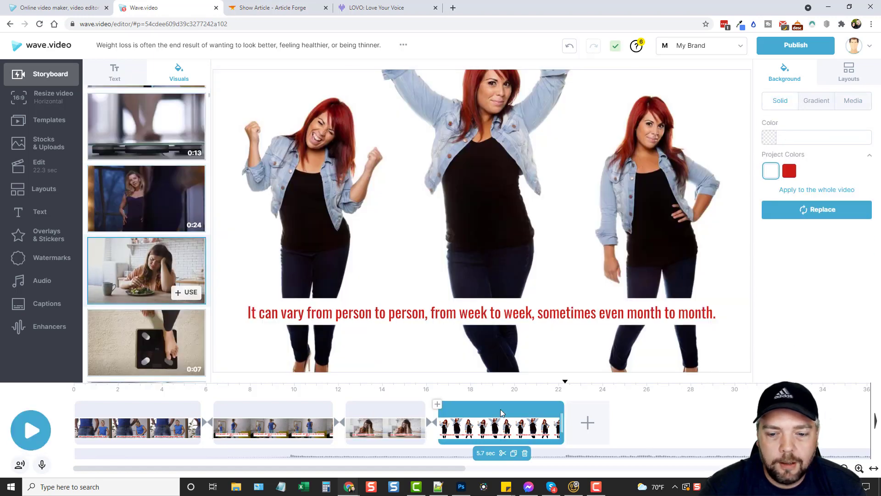
pyautogui.scroll(-10, 159, 271)
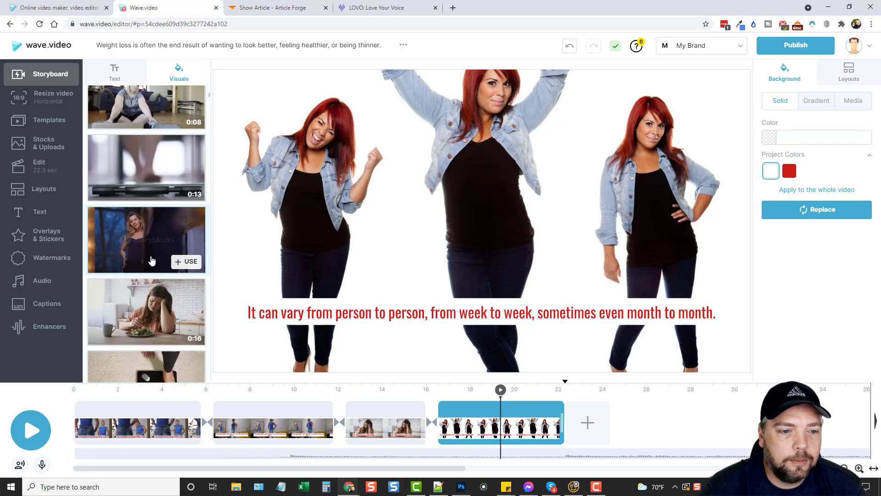
pyautogui.scroll(-5, 148, 250)
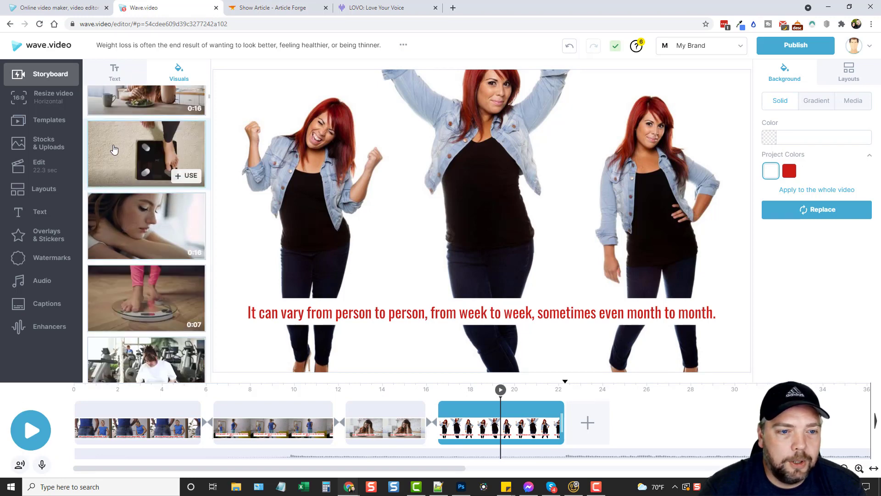
pyautogui.click(186, 176)
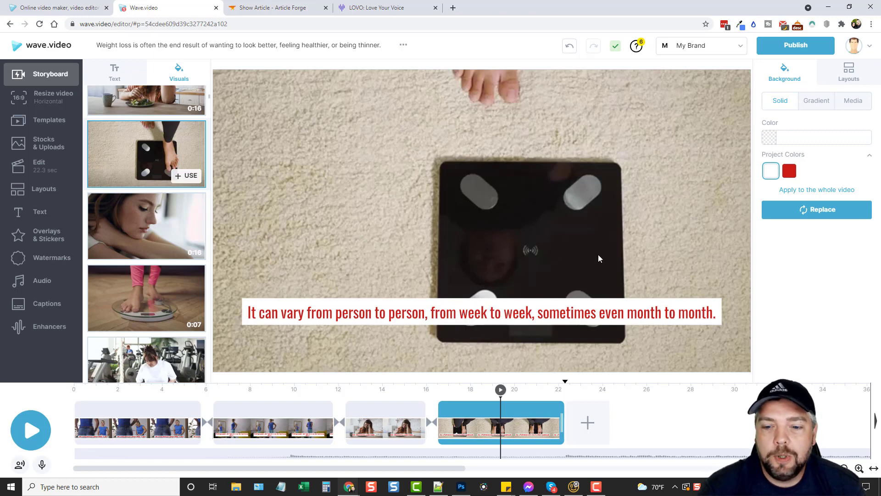
# Step: Scrub through the bathroom scale scene, then show its Gradient background options
pyautogui.click(482, 409)
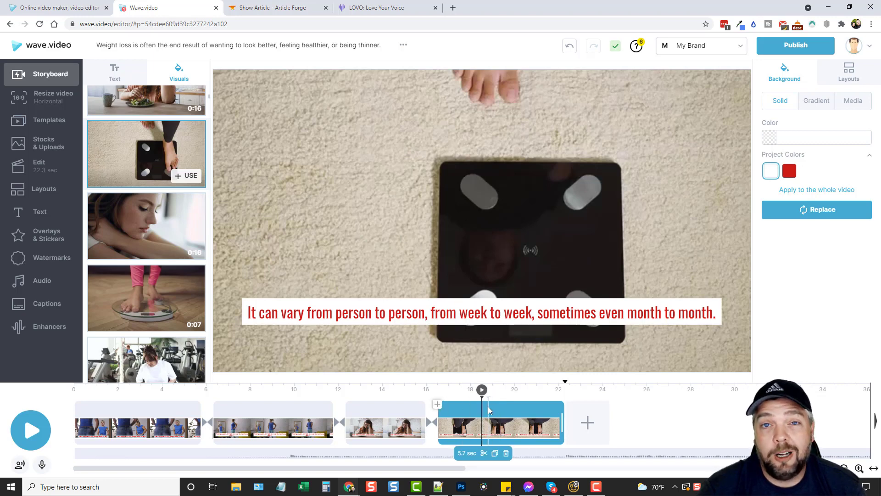
pyautogui.click(508, 413)
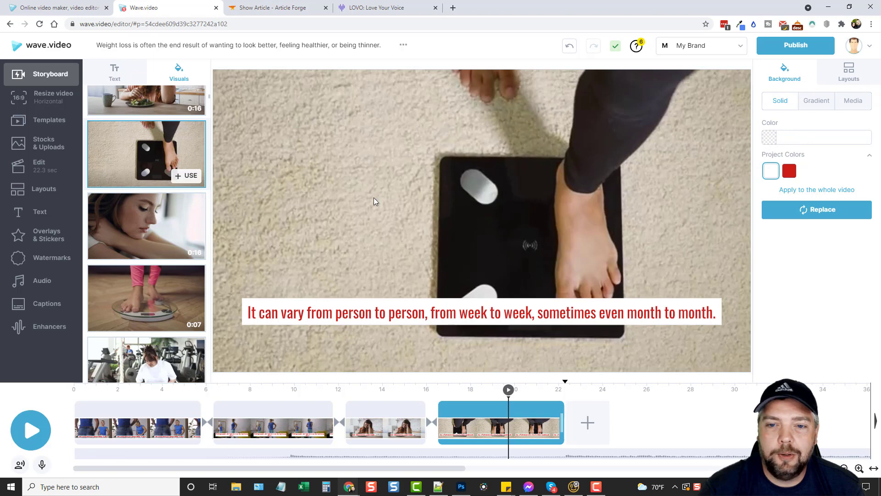
pyautogui.click(819, 106)
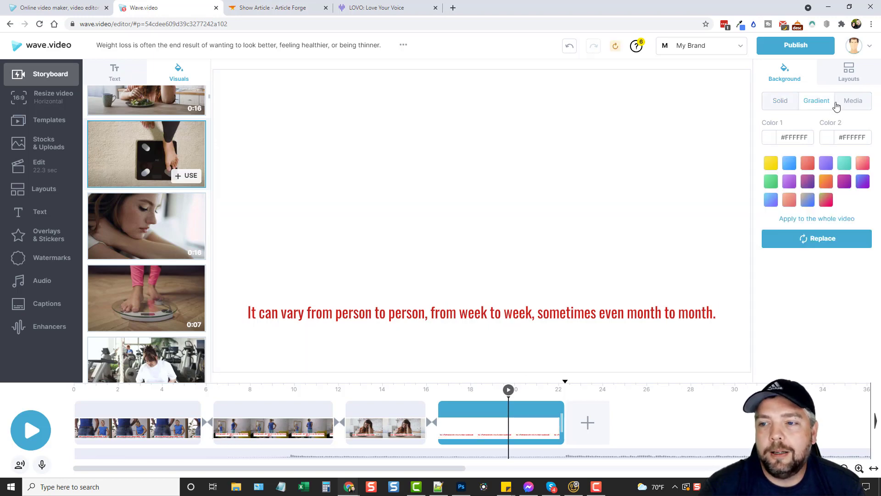
# Step: Try blue, purple, teal, purple-pink and green gradient backgrounds on scene 4
pyautogui.click(789, 163)
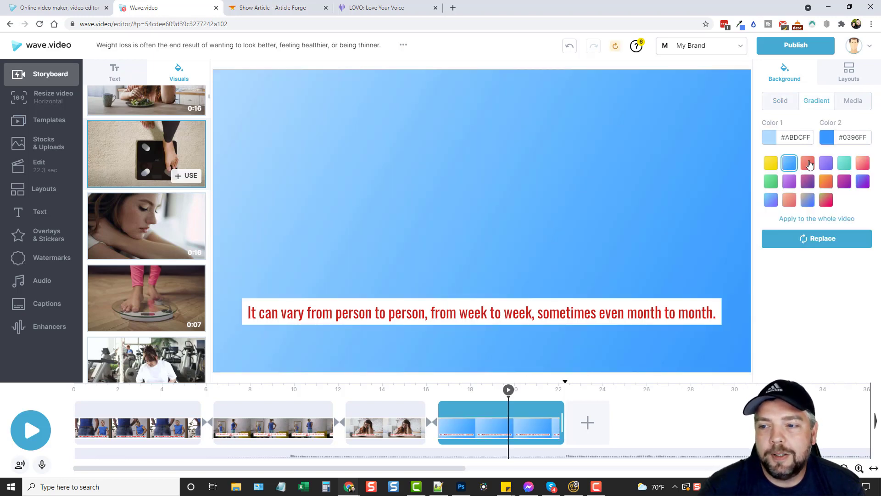
pyautogui.click(826, 165)
pyautogui.click(848, 166)
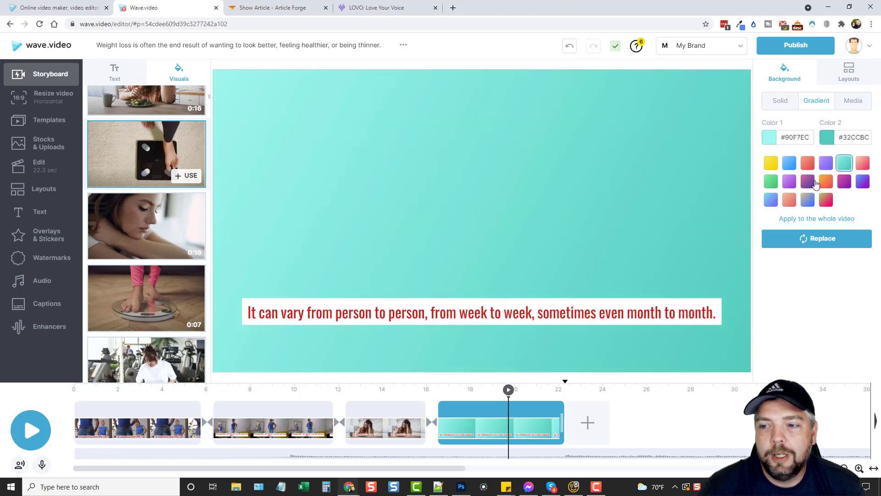
pyautogui.click(788, 185)
pyautogui.click(773, 182)
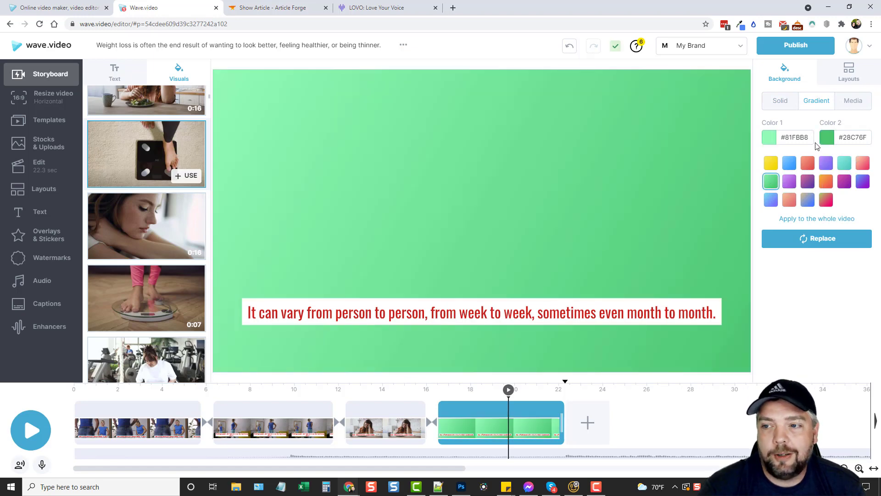
# Step: Return to the video background and choose Replace > Choose from Library
pyautogui.click(854, 101)
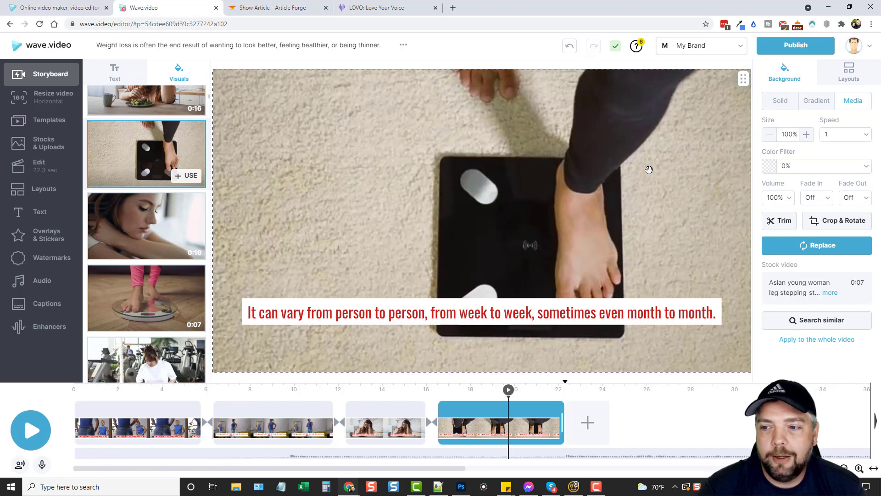
pyautogui.click(815, 248)
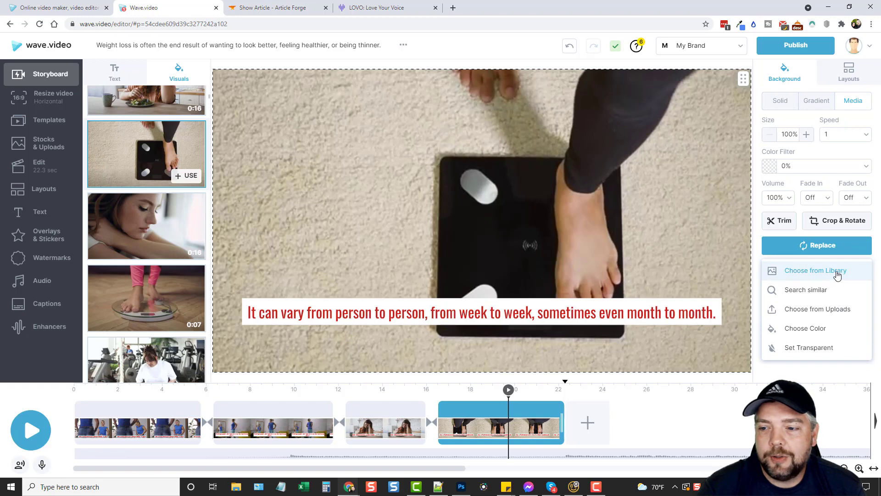
pyautogui.click(804, 275)
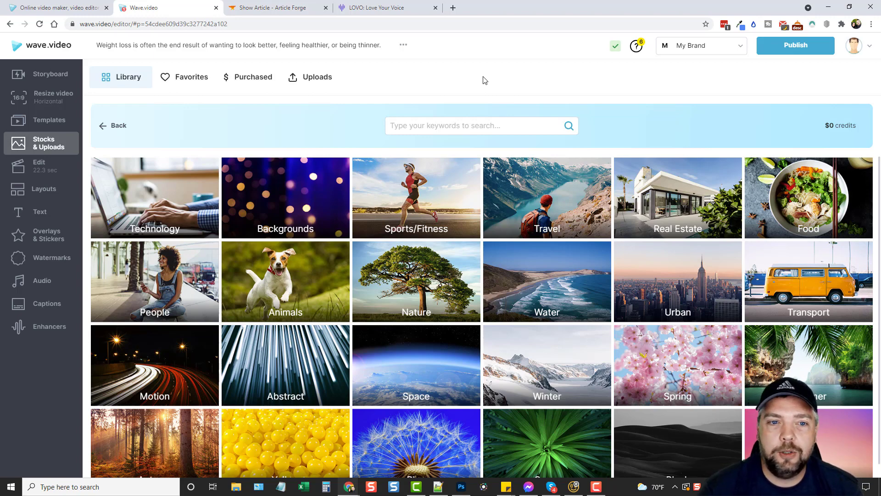
# Step: Search the stock library for 'weight loss', briefly including images then limiting to videos
pyautogui.click(436, 128)
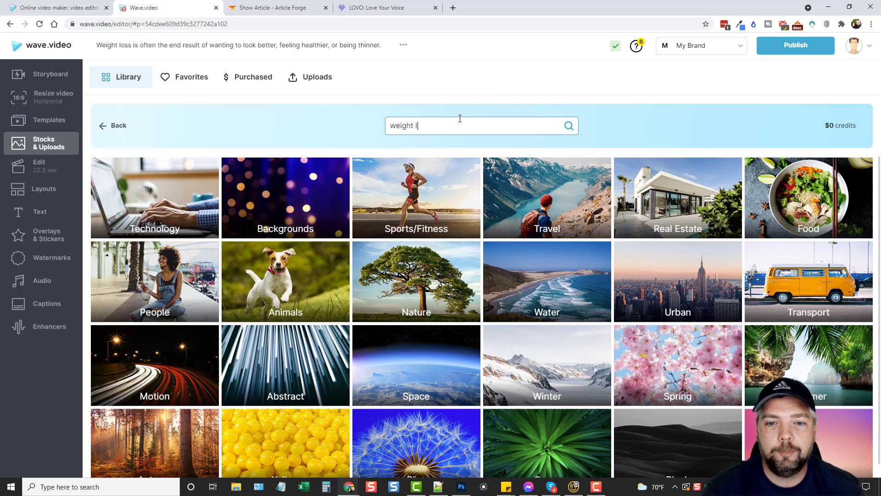
pyautogui.press('Return')
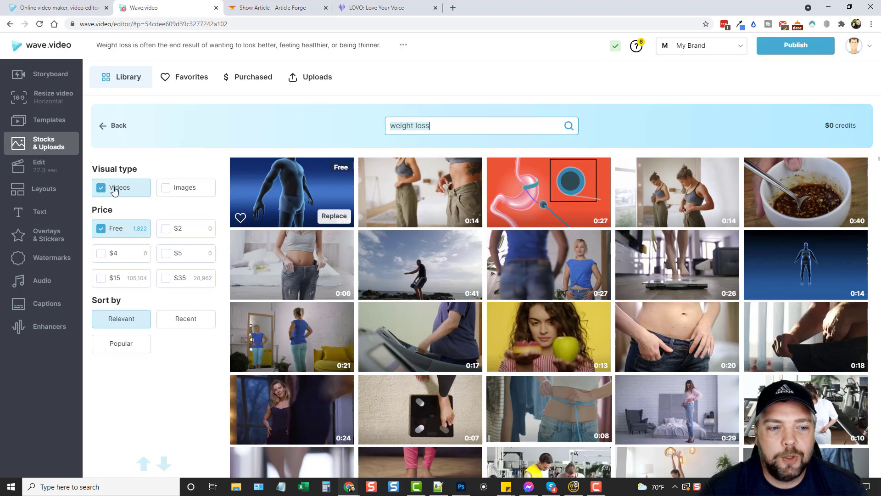
pyautogui.click(169, 196)
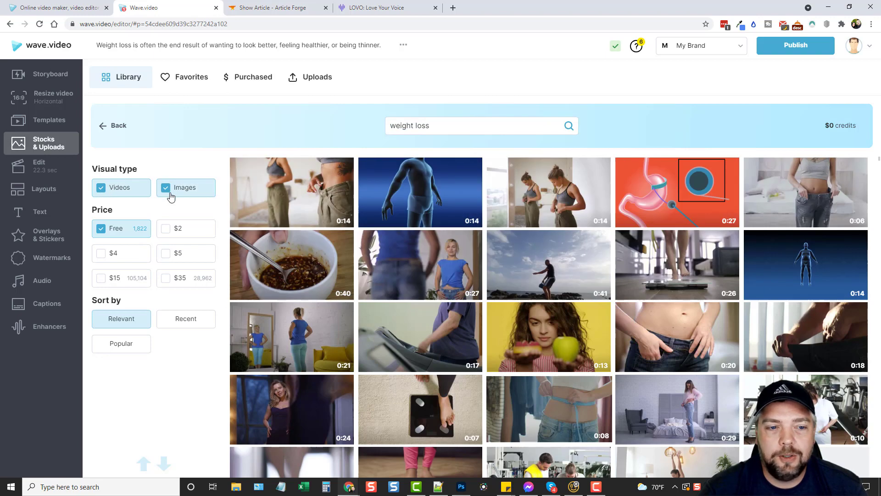
pyautogui.click(169, 195)
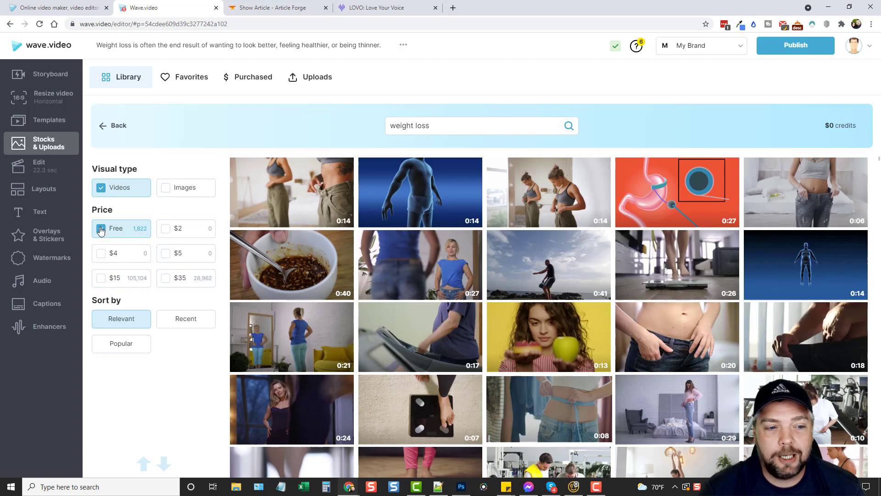
# Step: Toggle the $35 and Free price filters back to free videos, then return to the Storyboard
pyautogui.click(167, 280)
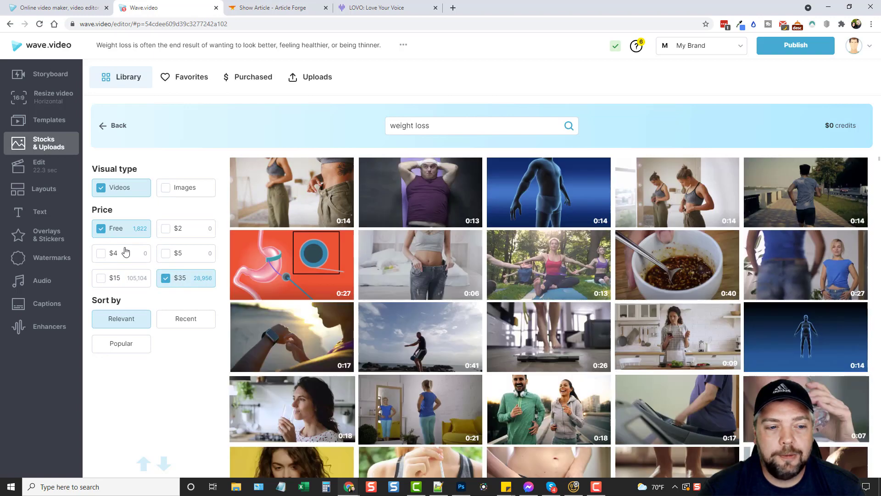
pyautogui.click(103, 229)
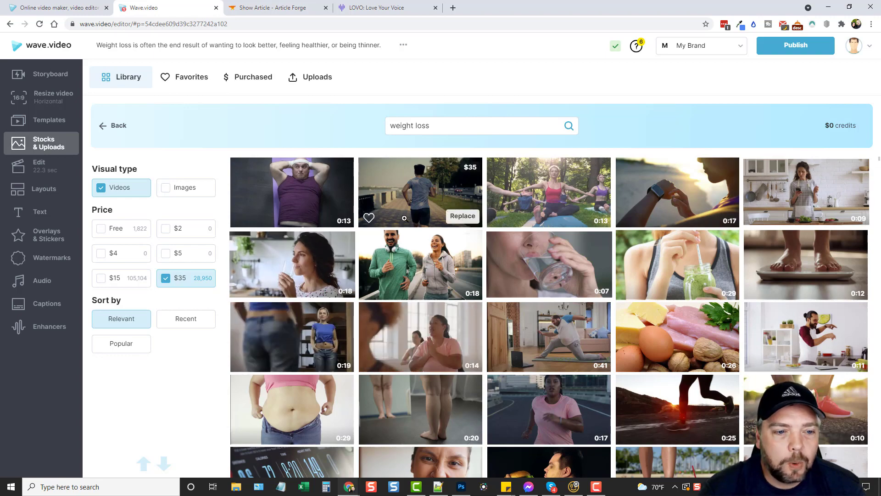
pyautogui.click(102, 230)
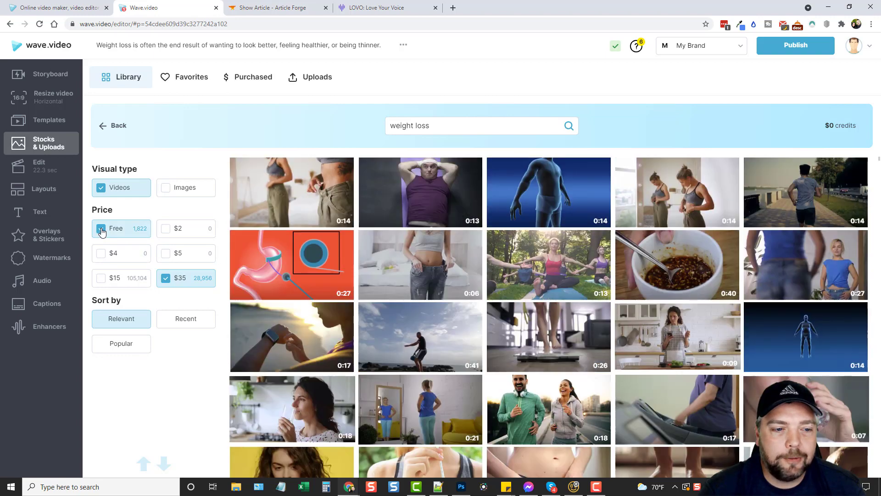
pyautogui.click(166, 281)
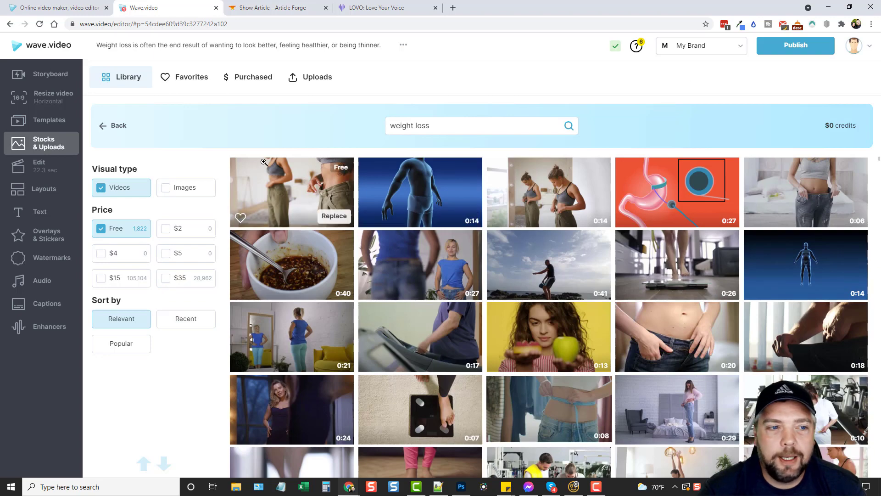
pyautogui.click(46, 76)
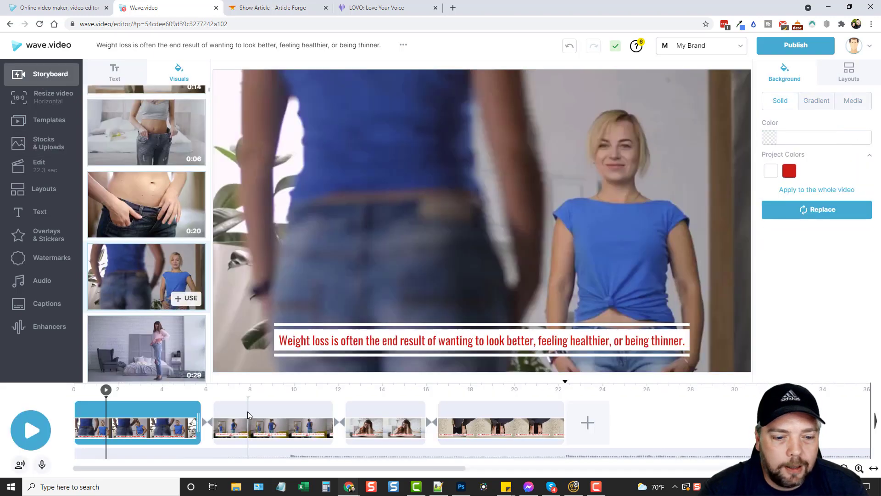
# Step: Review scenes 2–4, play the project, then open the transition between scenes 1 and 2
pyautogui.click(247, 411)
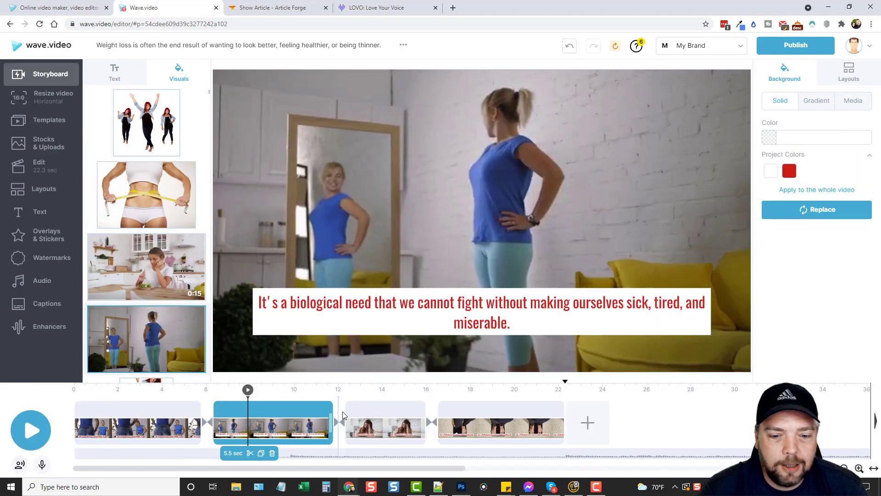
pyautogui.click(370, 416)
pyautogui.click(456, 411)
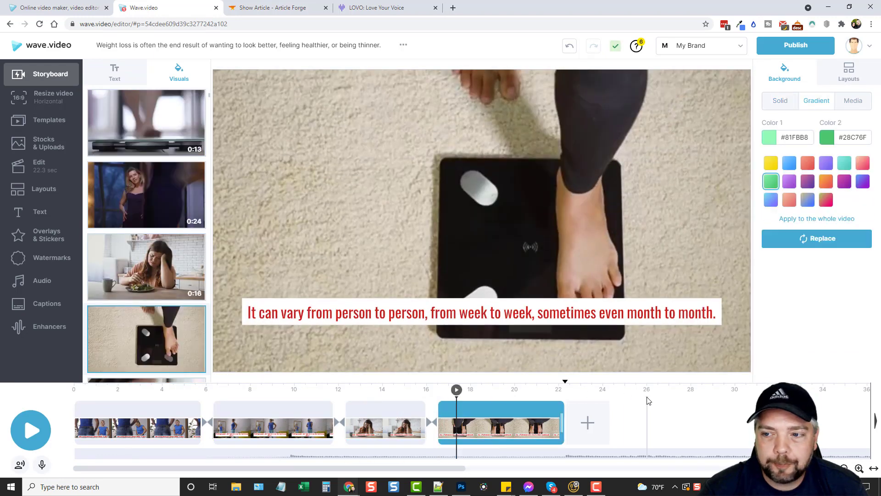
pyautogui.click(30, 432)
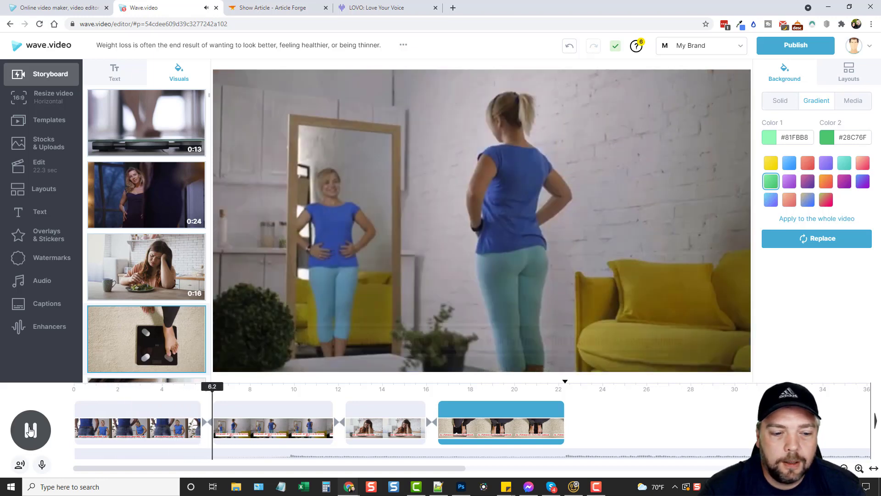
pyautogui.click(218, 427)
pyautogui.click(204, 425)
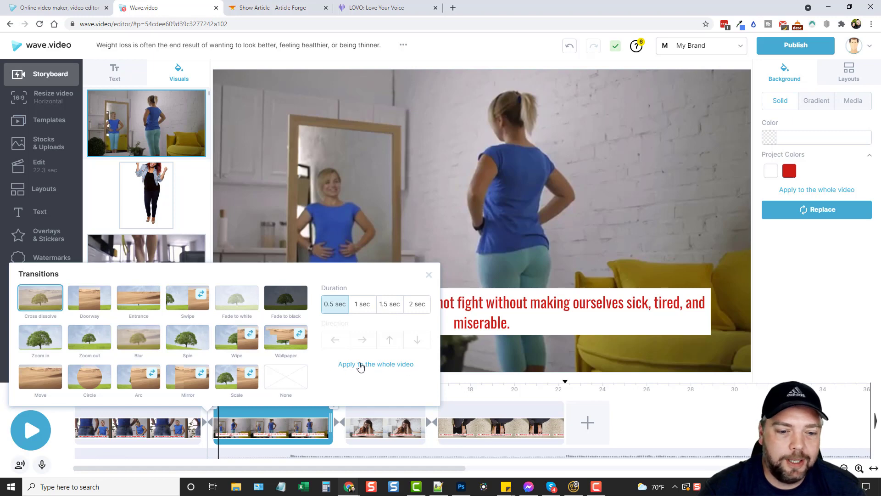
# Step: Close the transitions panel and delete the Suspense Thriller background music track
pyautogui.click(428, 278)
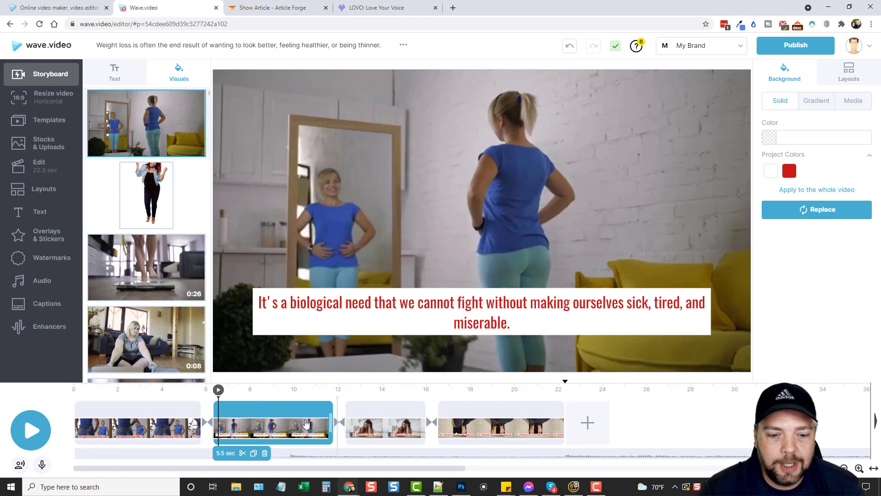
pyautogui.click(338, 454)
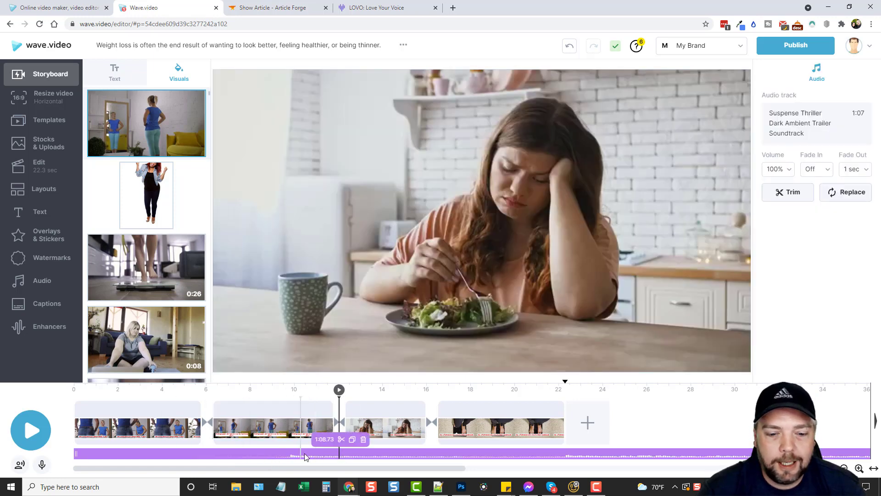
pyautogui.click(363, 441)
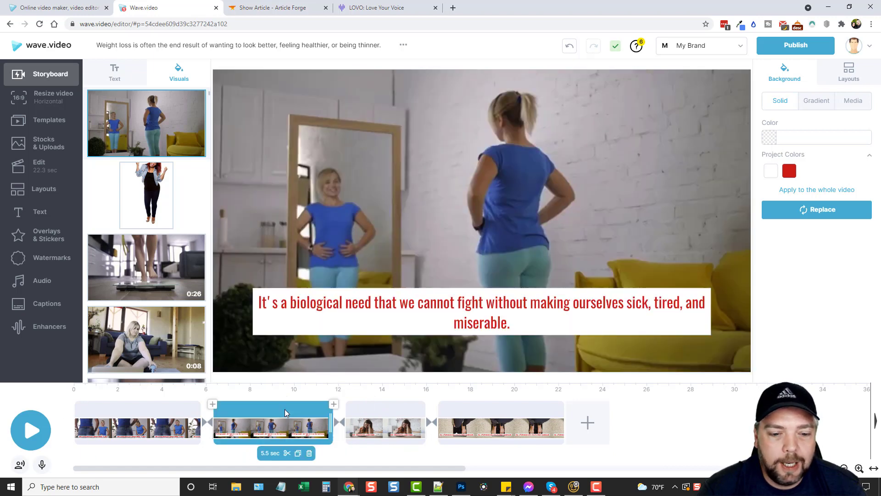
# Step: Preview the clips by selecting, scrubbing and playing, then bring up the Add Voice menu
pyautogui.click(284, 408)
pyautogui.click(375, 407)
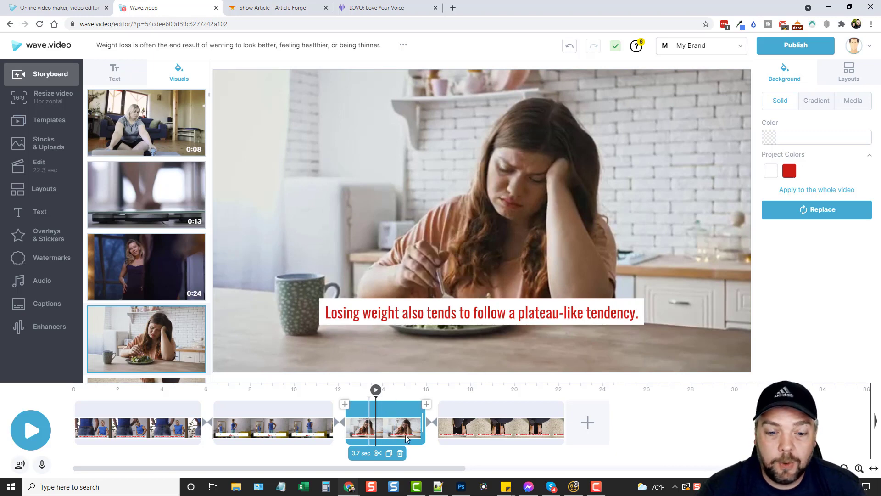
pyautogui.moveTo(376, 390); pyautogui.dragTo(309, 391)
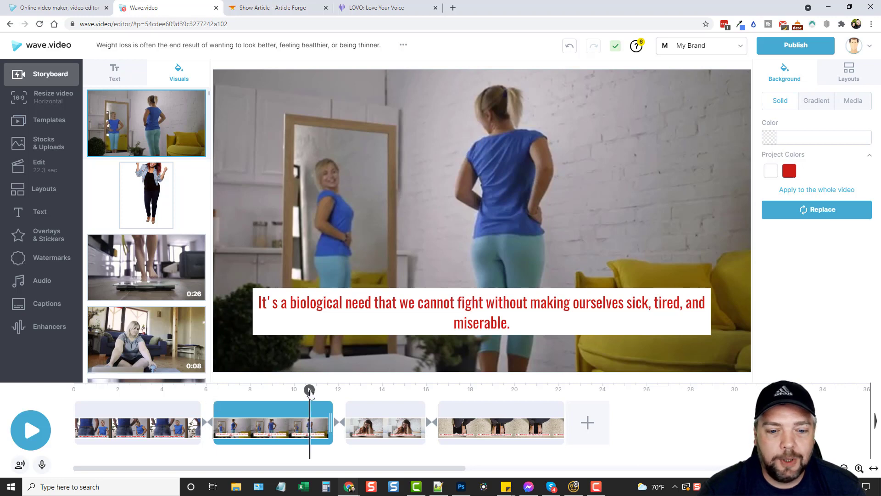
pyautogui.click(310, 390)
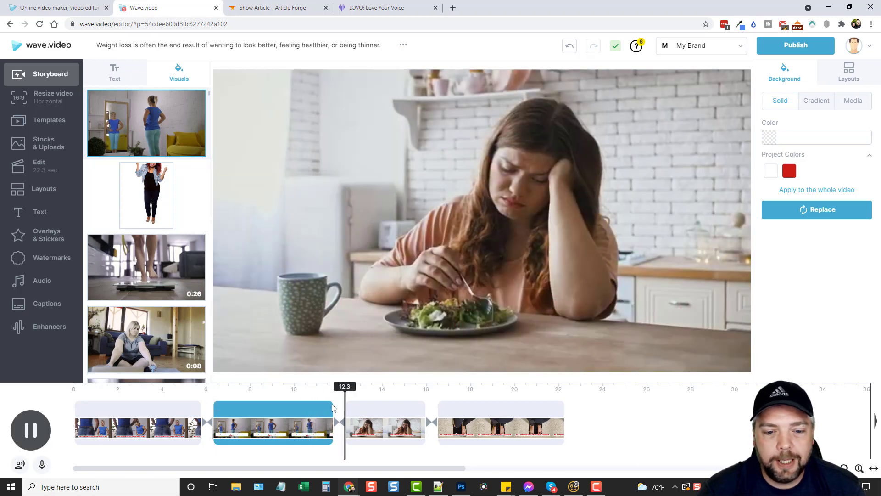
pyautogui.click(384, 403)
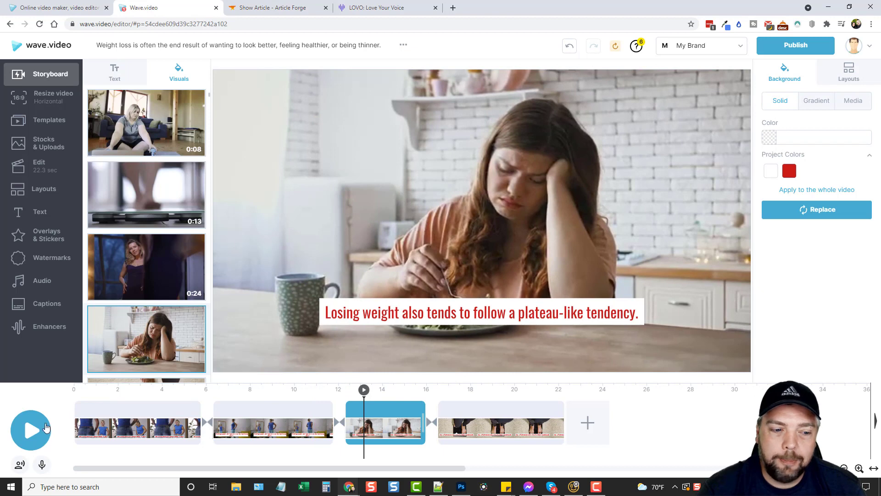
pyautogui.click(31, 431)
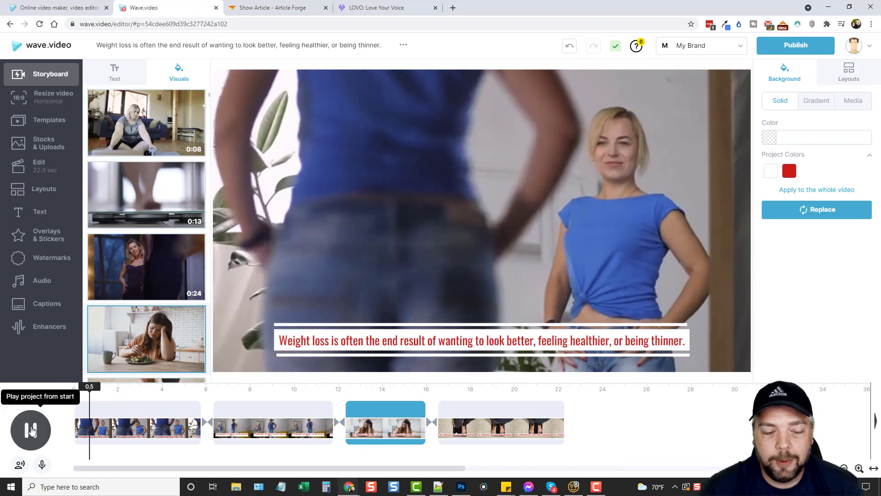
pyautogui.click(31, 431)
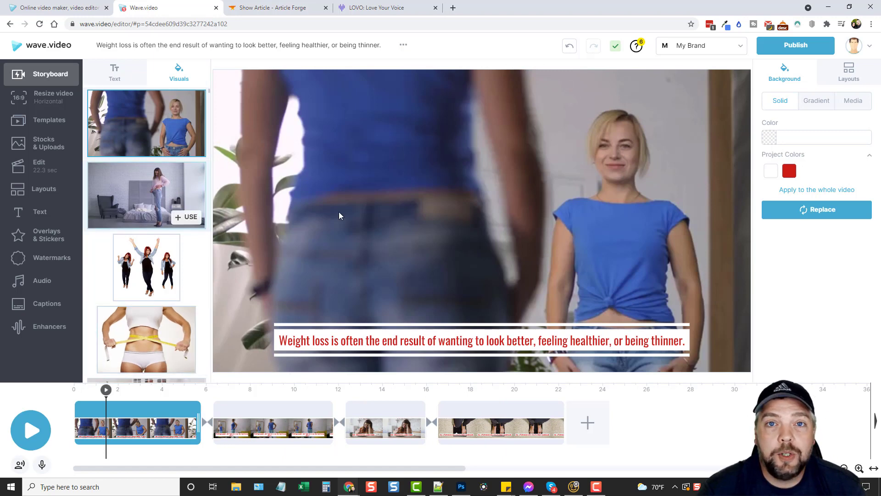
pyautogui.click(42, 464)
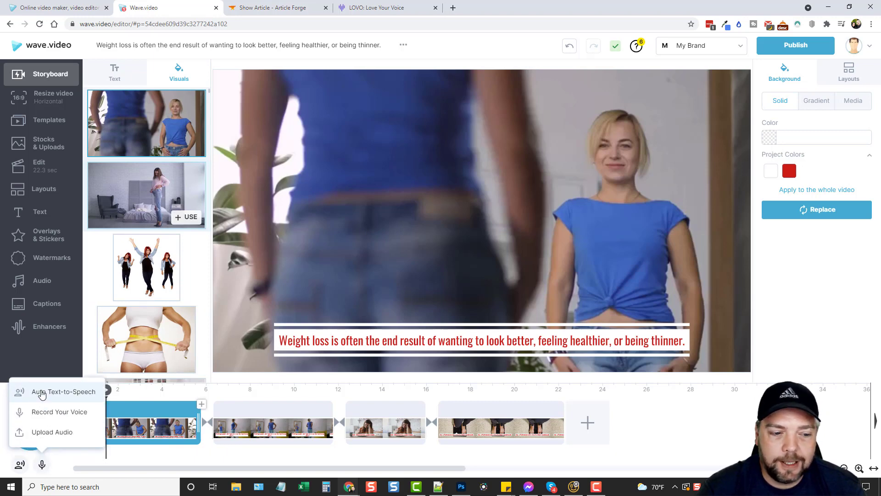
pyautogui.click(52, 394)
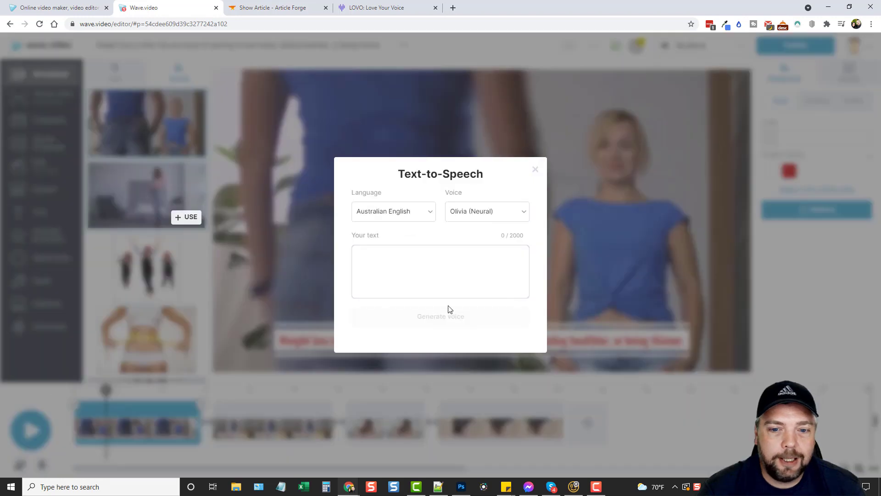
pyautogui.click(431, 215)
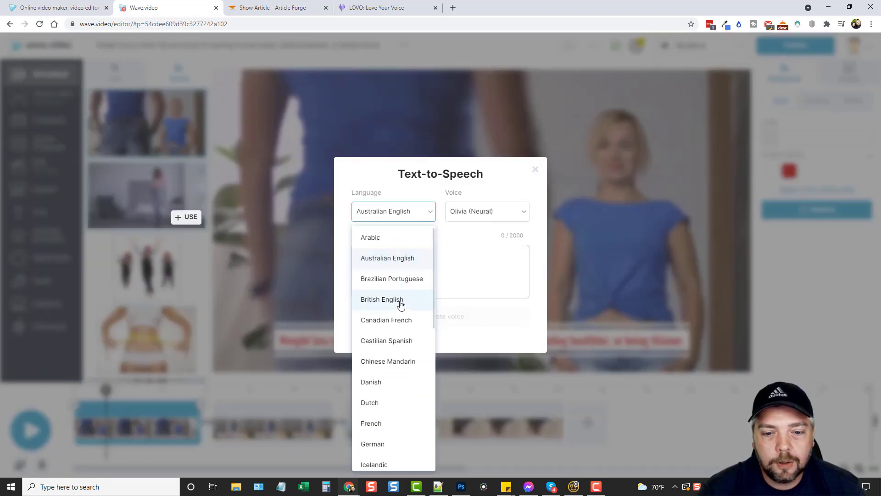
pyautogui.scroll(-8, 400, 304)
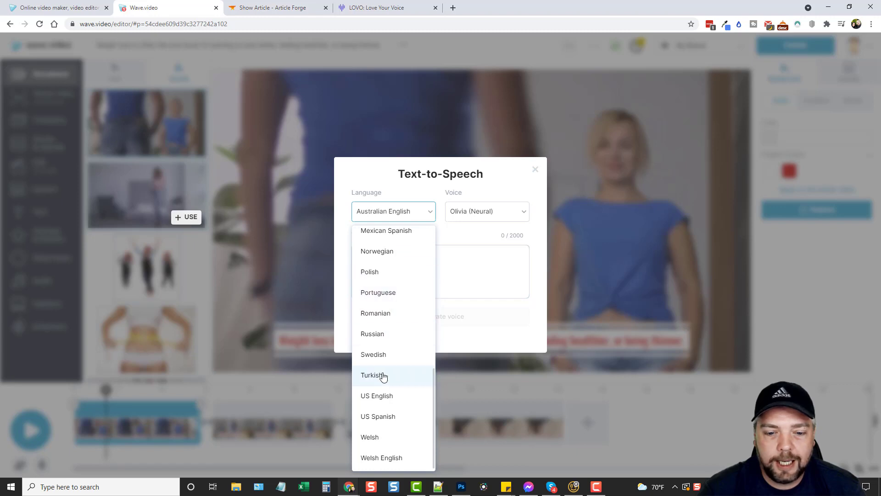
pyautogui.click(375, 395)
pyautogui.click(524, 215)
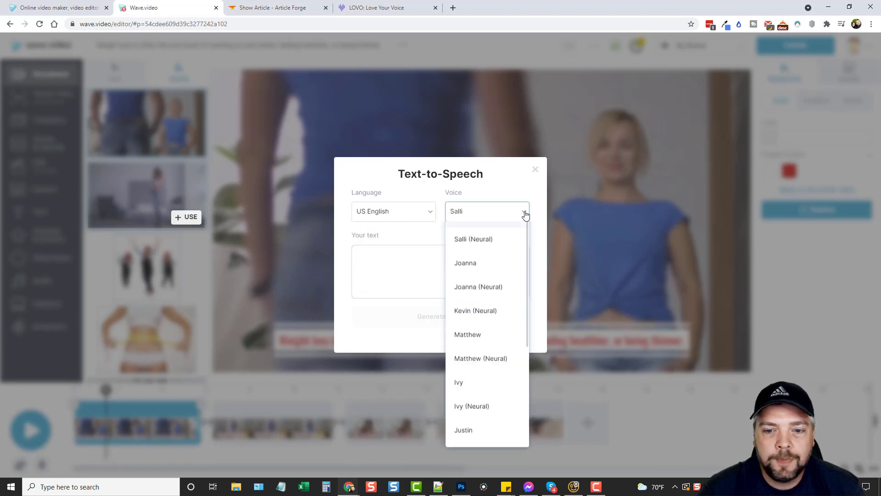
pyautogui.scroll(-4, 479, 321)
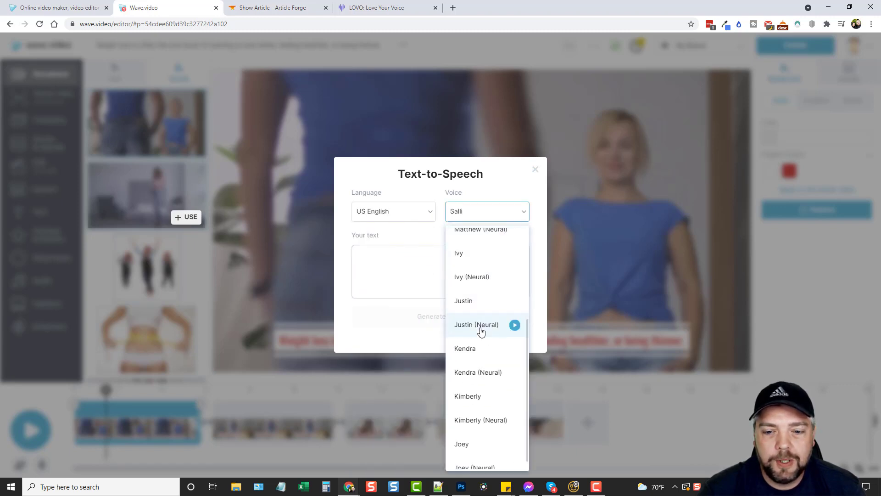
pyautogui.scroll(4, 482, 363)
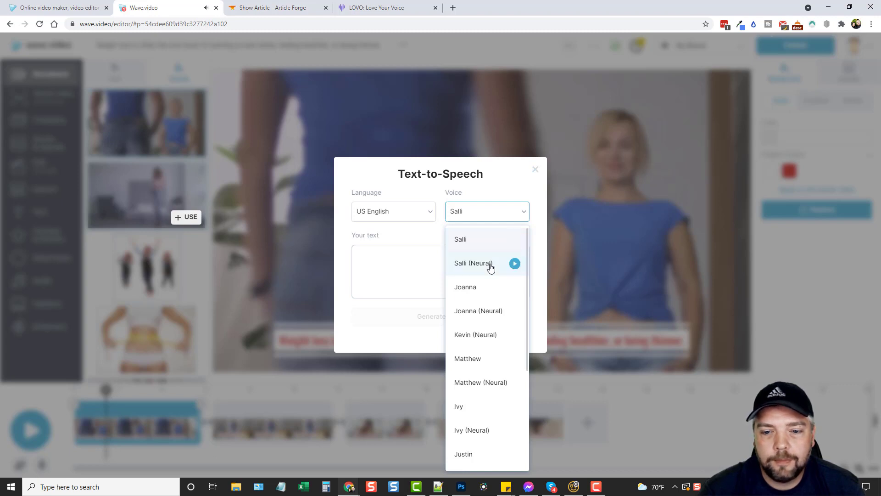
pyautogui.click(515, 267)
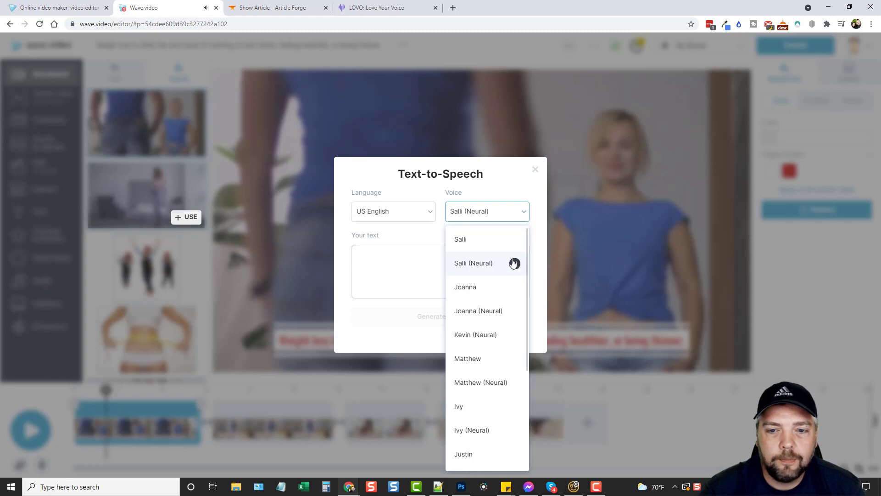
pyautogui.click(462, 270)
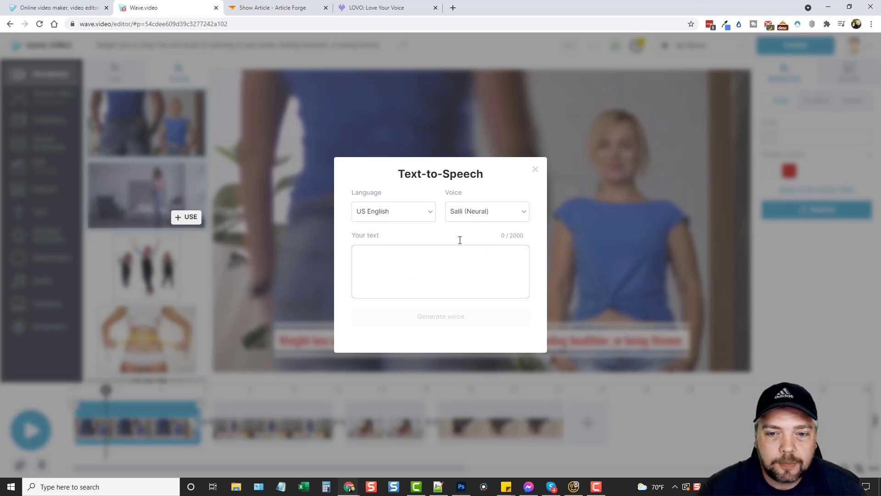
pyautogui.click(383, 272)
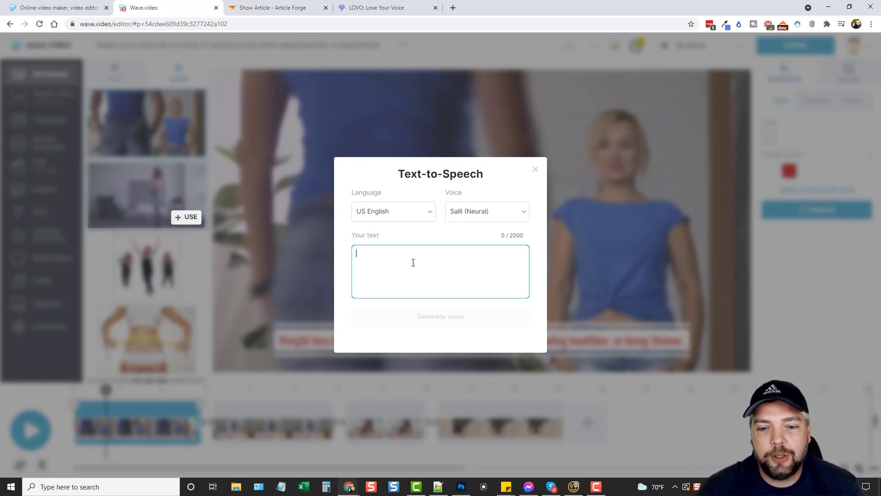
pyautogui.click(536, 170)
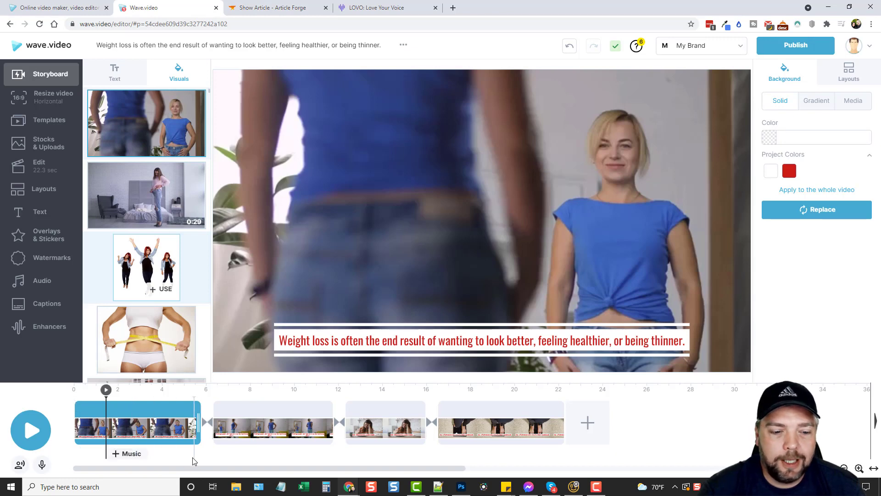
# Step: Adjust the first clip's length on the timeline, trying 8.3, 7.5 and 5.0 seconds
pyautogui.moveTo(122, 451)
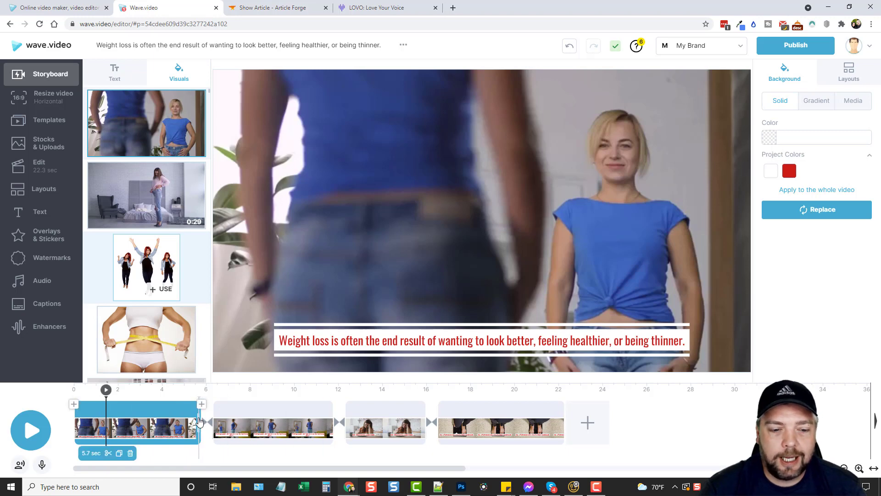
pyautogui.moveTo(199, 420)
pyautogui.mouseDown()
pyautogui.moveTo(147, 420)
pyautogui.moveTo(279, 419)
pyautogui.moveTo(194, 416)
pyautogui.moveTo(237, 420)
pyautogui.mouseUp()
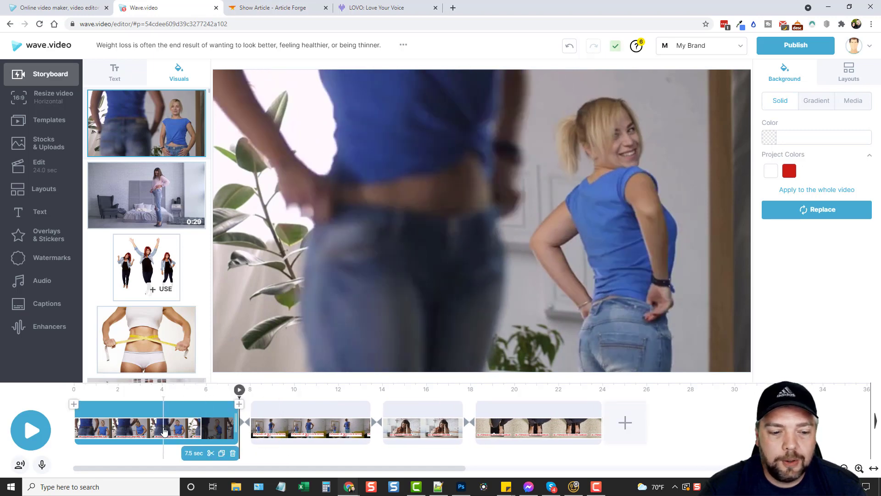
pyautogui.click(163, 432)
pyautogui.moveTo(196, 427); pyautogui.dragTo(236, 427)
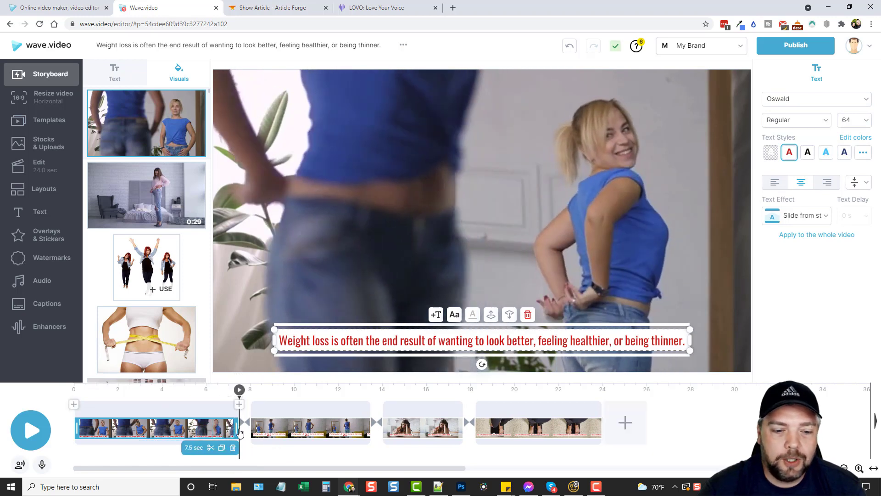
pyautogui.moveTo(235, 425); pyautogui.dragTo(188, 423)
# Step: Settle the first clip at 6.2 seconds for a 21.6-second video, then switch to LOVO
pyautogui.click(217, 417)
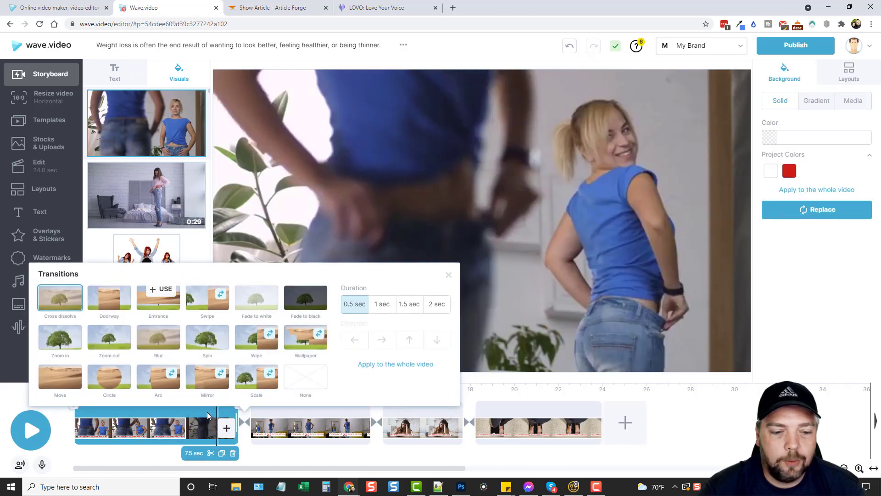
pyautogui.click(207, 415)
pyautogui.moveTo(235, 422); pyautogui.dragTo(190, 420)
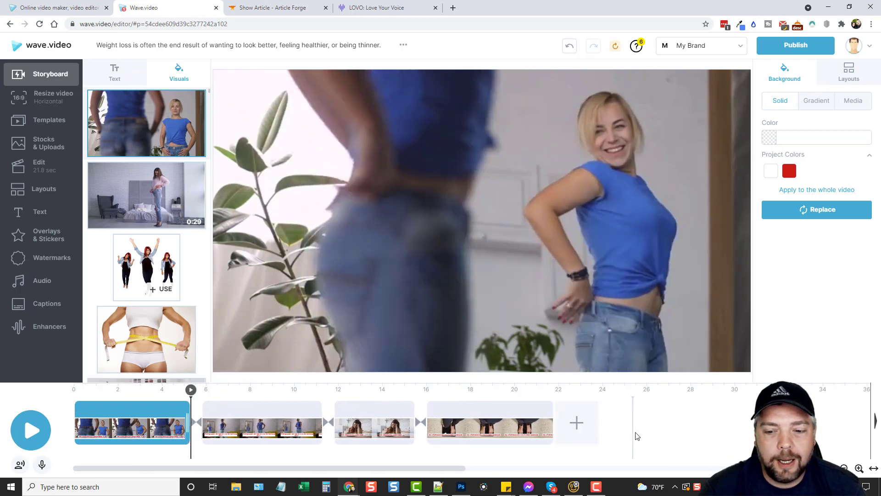
pyautogui.click(636, 436)
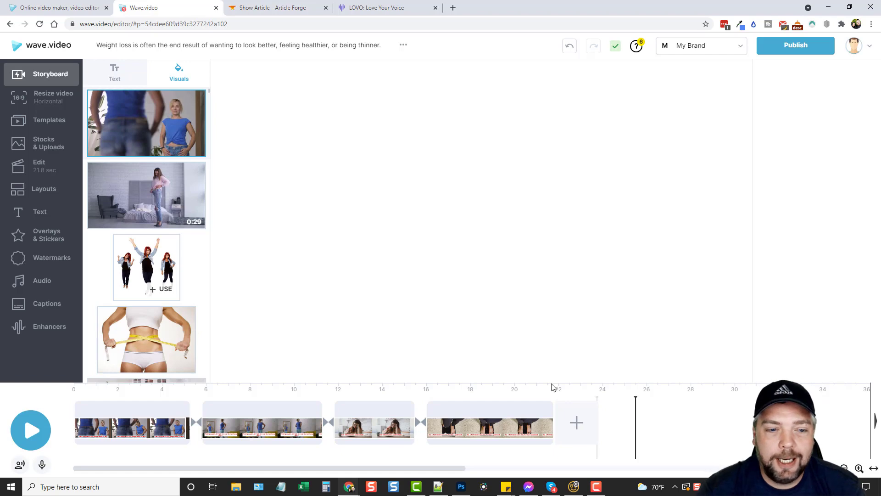
pyautogui.click(134, 389)
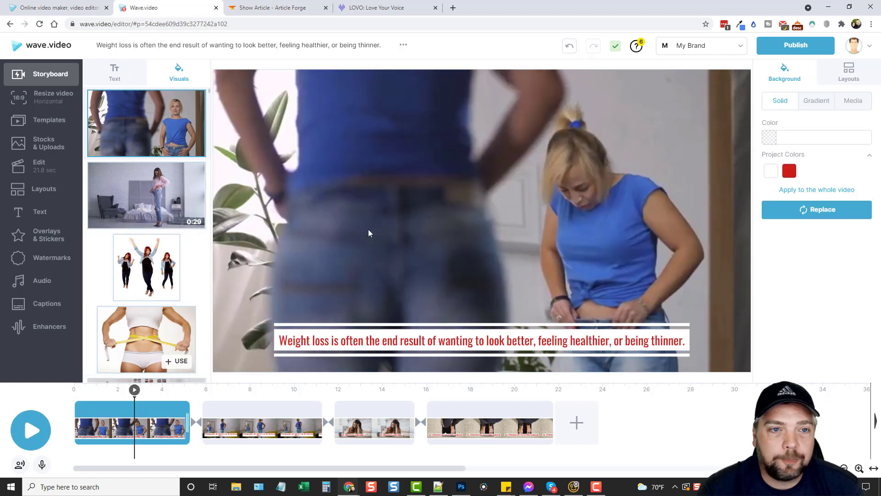
pyautogui.click(375, 8)
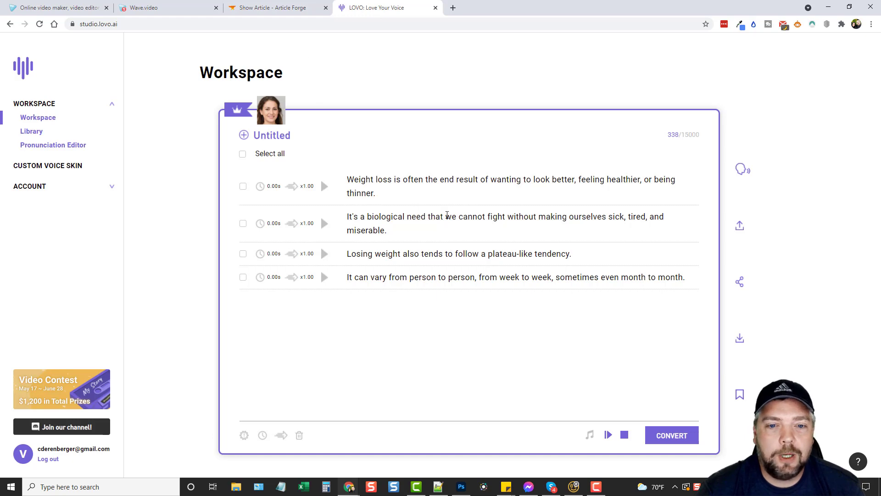
# Step: After reviewing the four-line LOVO script, return to the Wave.video editor
pyautogui.click(178, 8)
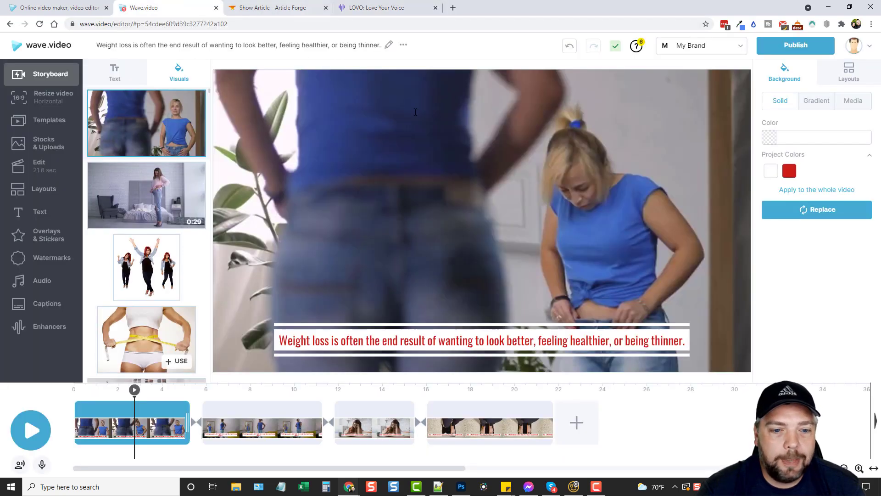
# Step: Add the uploaded weight loss.wav voiceover as the project's 20-second audio track
pyautogui.click(42, 466)
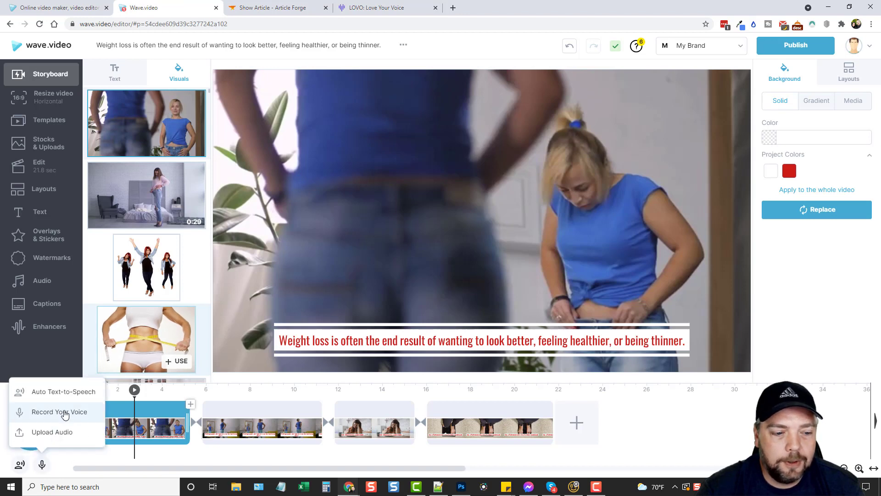
pyautogui.click(60, 432)
pyautogui.moveTo(170, 147)
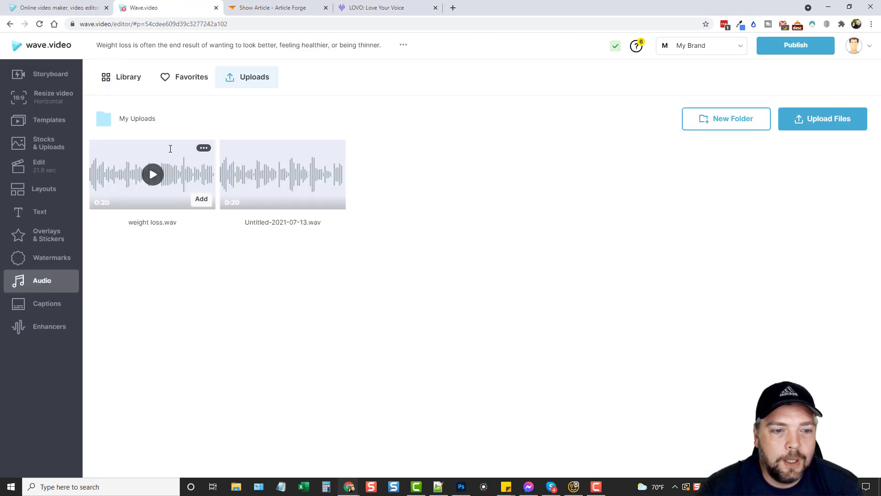
pyautogui.click(201, 199)
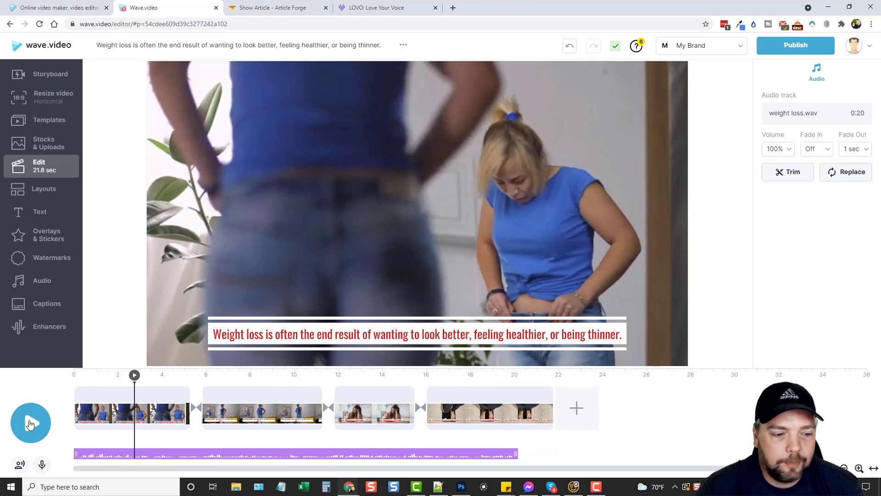
# Step: Preview with the voiceover, trim the second scene to about 5.2 seconds, and replay to check
pyautogui.click(30, 422)
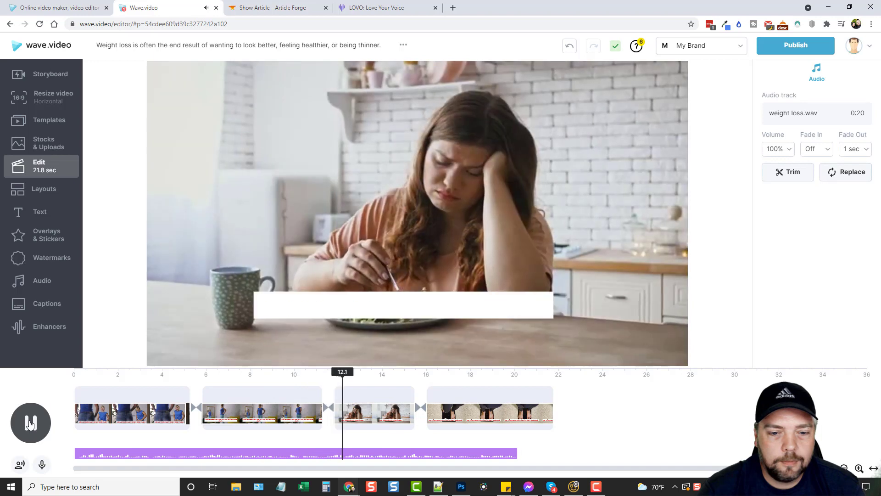
pyautogui.click(30, 424)
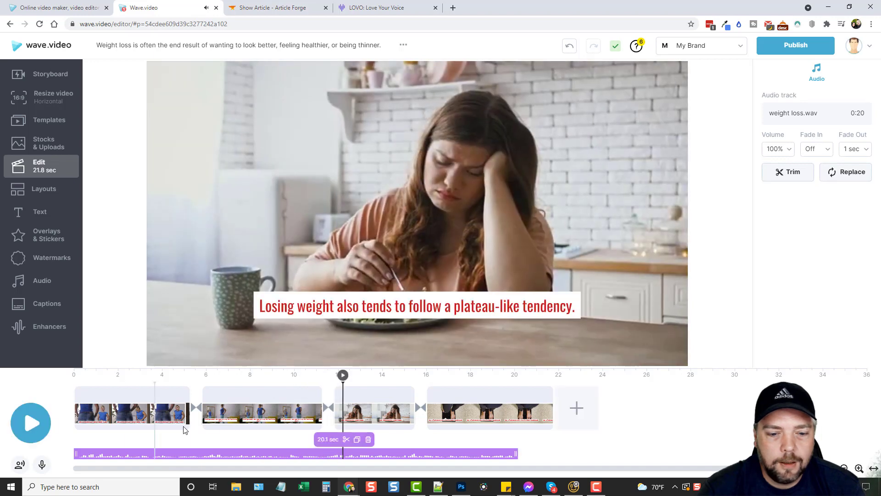
pyautogui.click(301, 406)
pyautogui.moveTo(318, 399); pyautogui.dragTo(298, 376)
pyautogui.press('space')
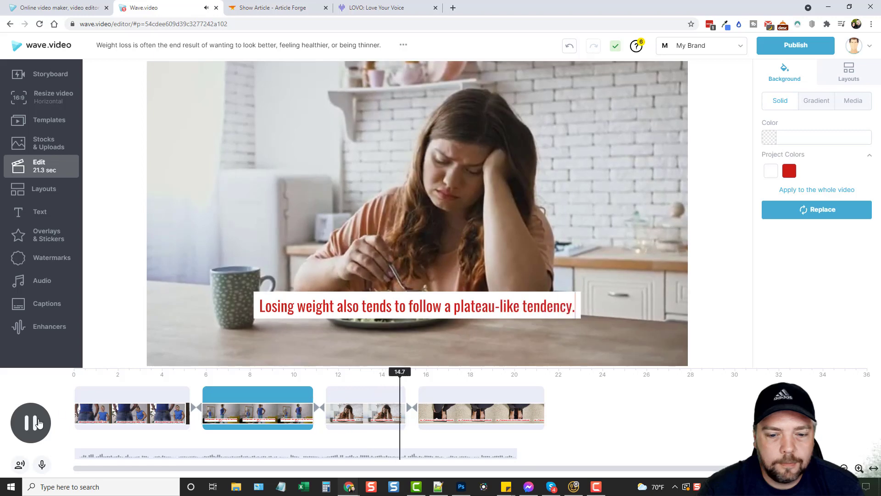
# Step: Trim the third scene to 3.0 seconds and shorten the last scene so the video ends at 20.0 seconds
pyautogui.click(403, 413)
pyautogui.moveTo(406, 413); pyautogui.dragTo(389, 413)
pyautogui.click(374, 381)
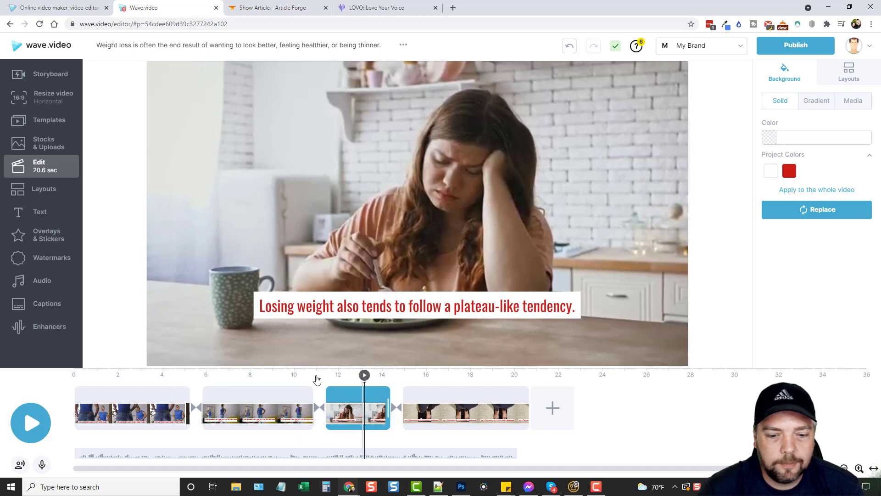
pyautogui.press('space')
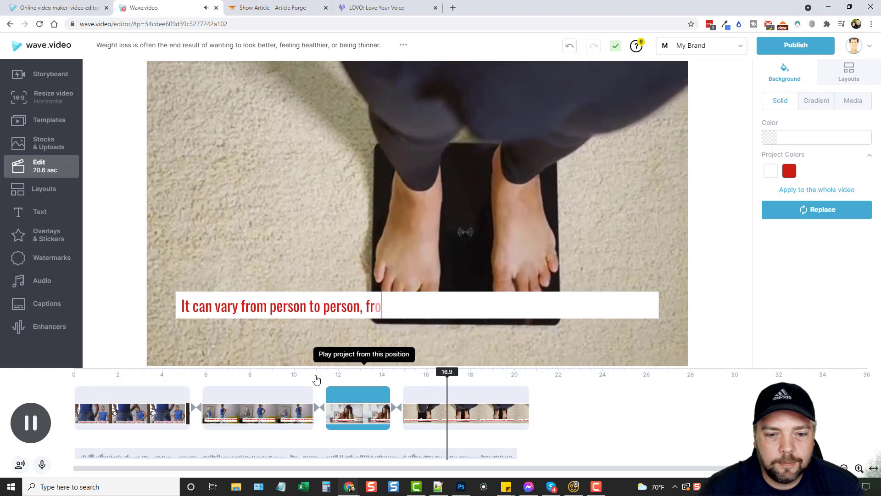
pyautogui.click(37, 422)
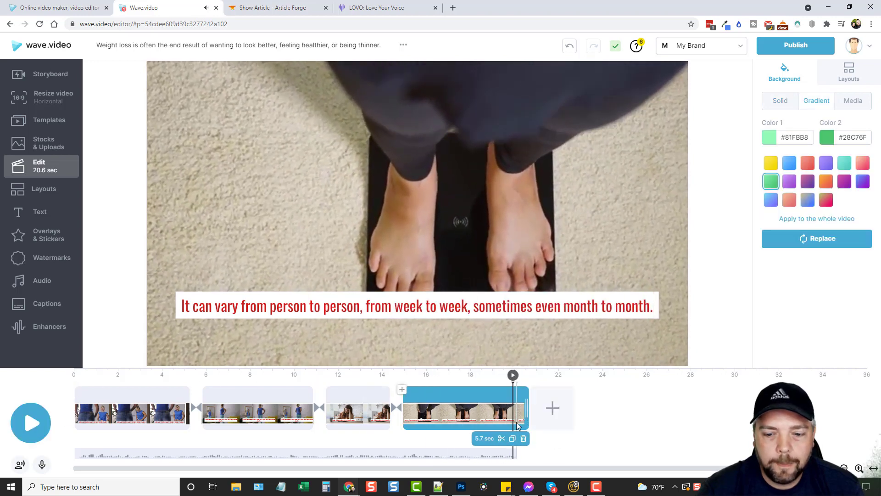
pyautogui.moveTo(526, 407); pyautogui.dragTo(514, 407)
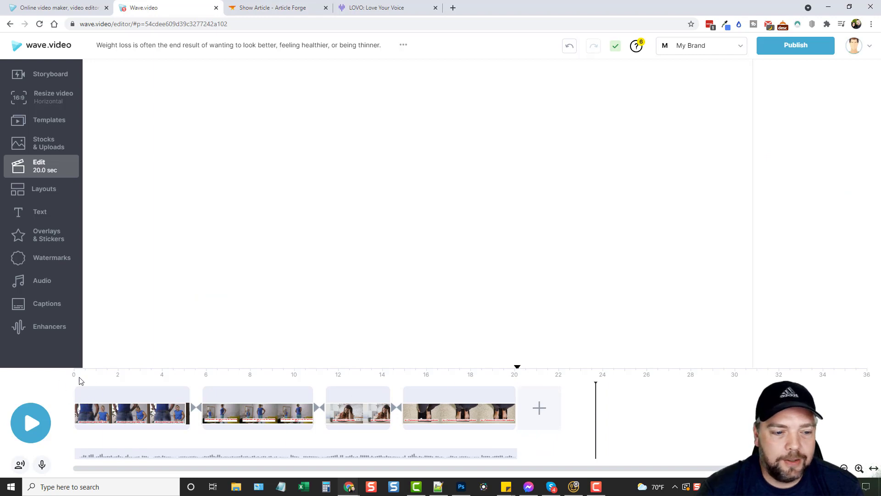
pyautogui.click(96, 381)
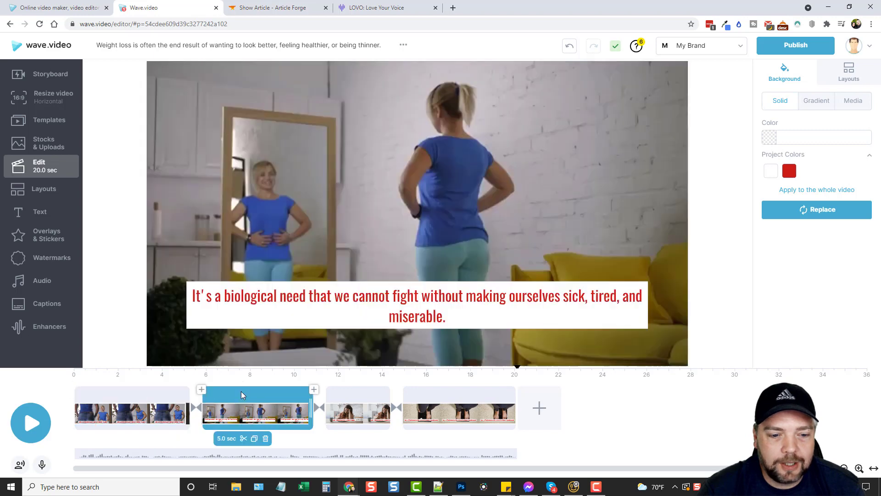
# Step: Give the first scene's caption the Slide with border text animation
pyautogui.click(241, 394)
pyautogui.click(361, 392)
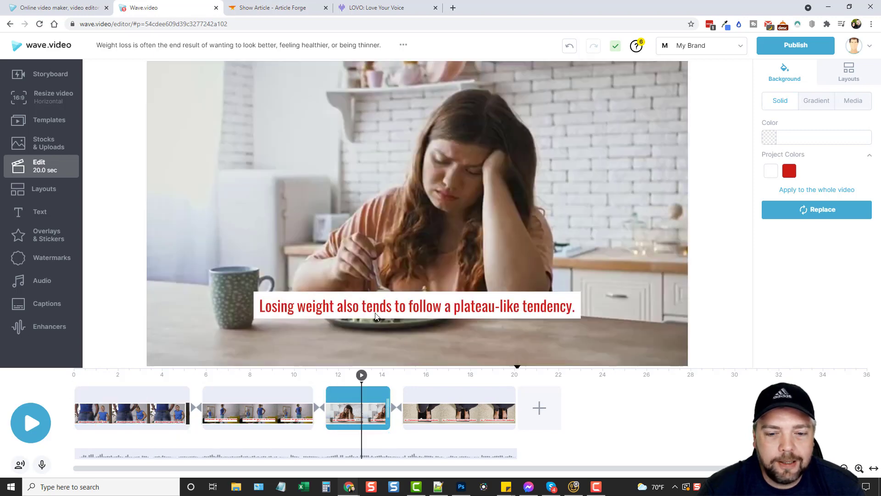
pyautogui.click(399, 307)
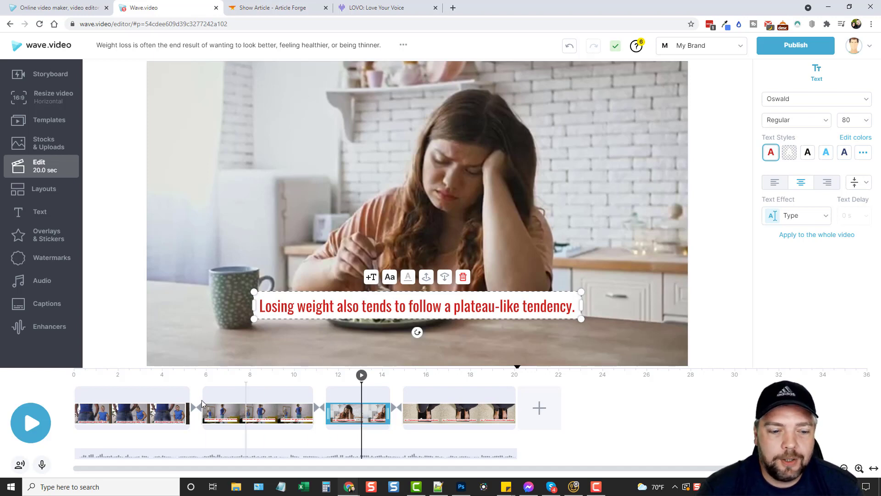
pyautogui.click(164, 398)
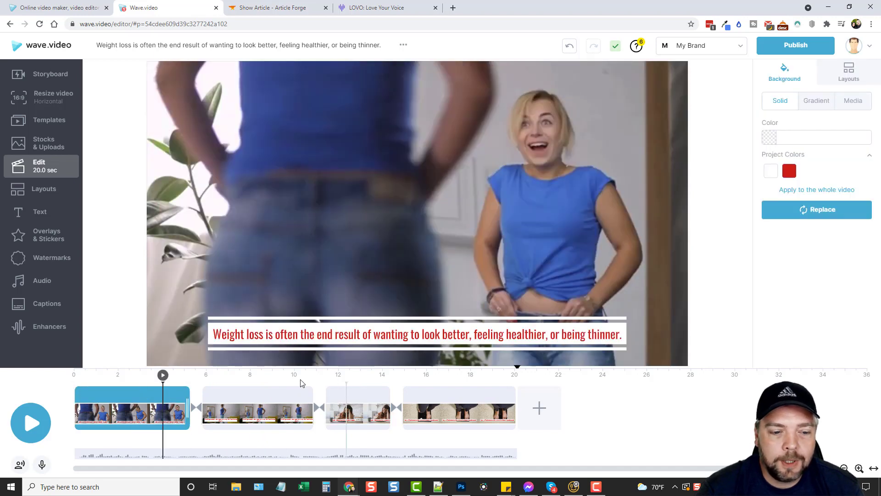
pyautogui.click(143, 415)
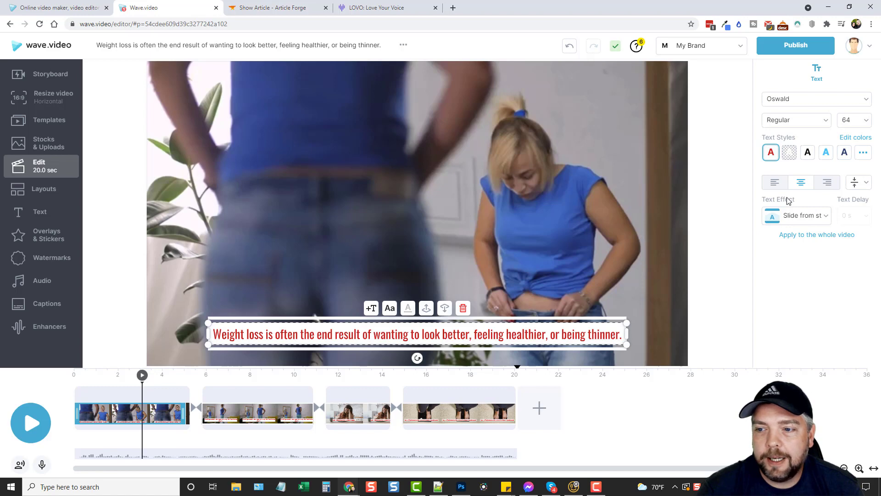
pyautogui.click(816, 220)
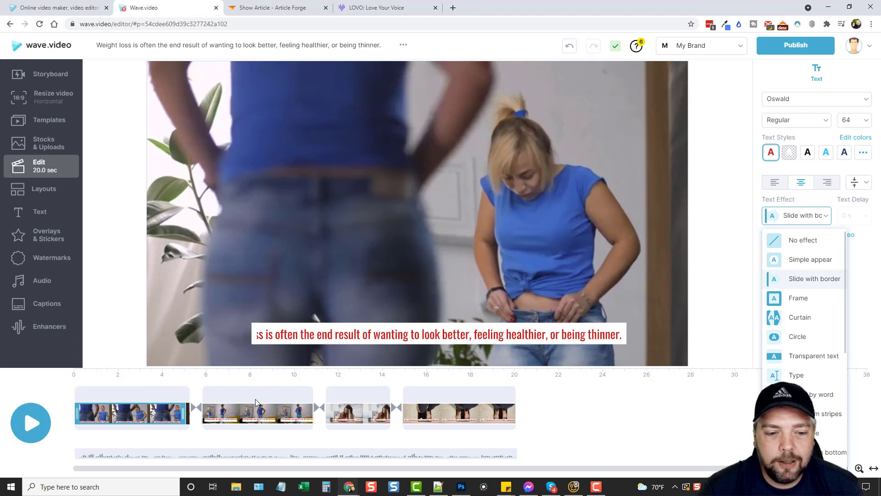
pyautogui.click(256, 416)
pyautogui.click(255, 415)
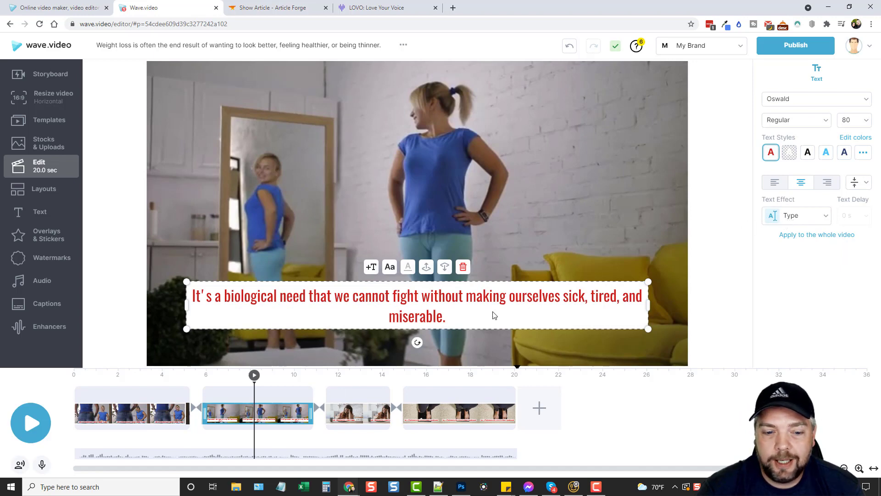
# Step: Set the second caption to size 64 and move it lower in the frame
pyautogui.click(863, 120)
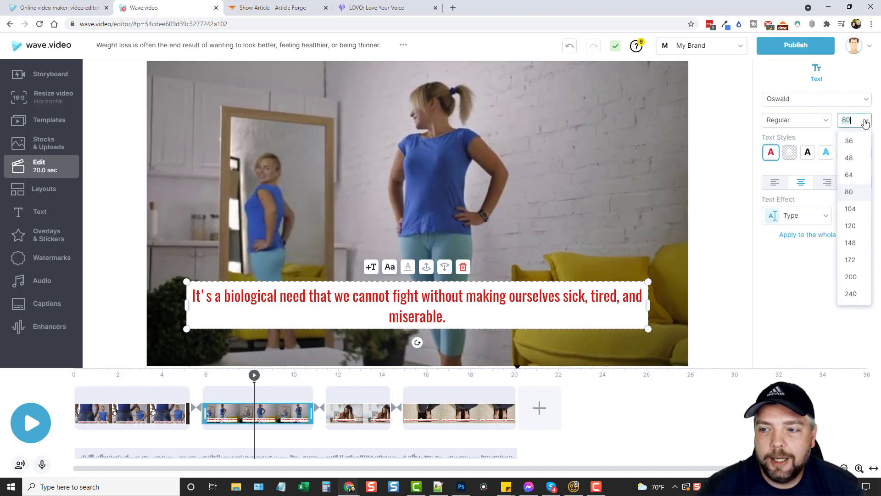
pyautogui.click(851, 181)
pyautogui.moveTo(471, 310); pyautogui.dragTo(472, 339)
pyautogui.click(711, 321)
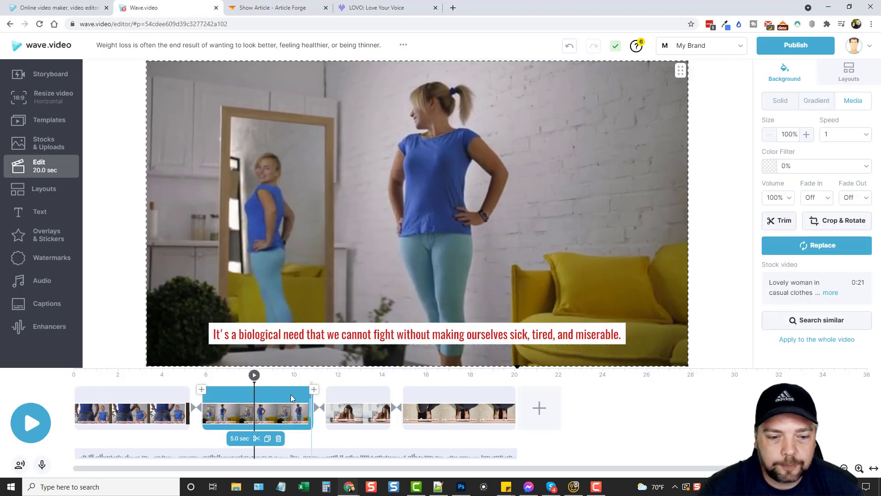
# Step: Give the third scene's 'Losing weight…' caption the Frame animation and size 64
pyautogui.click(349, 401)
pyautogui.click(348, 401)
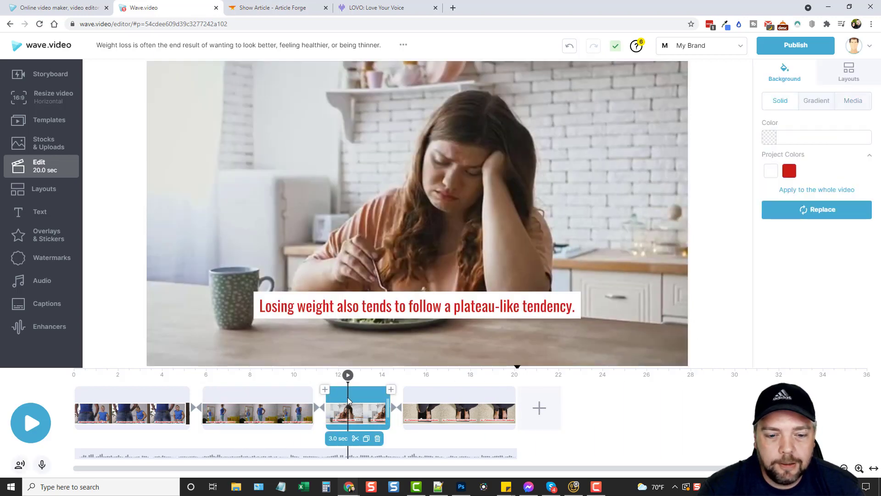
pyautogui.click(361, 420)
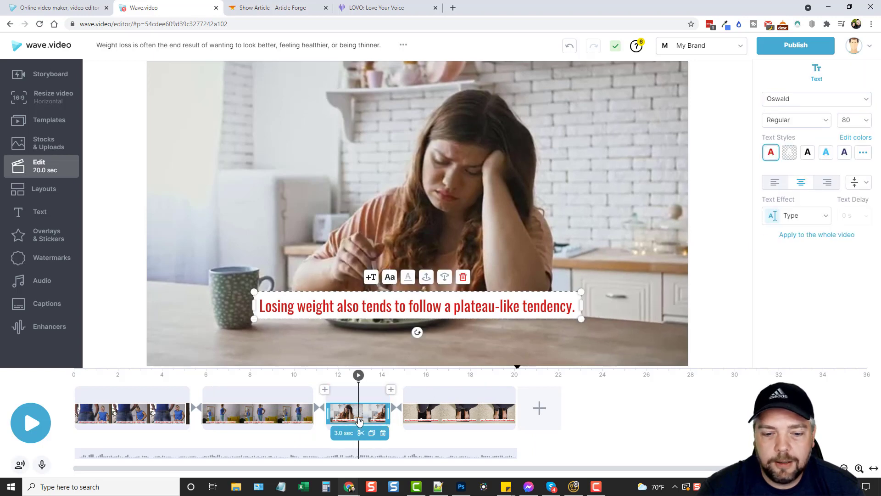
pyautogui.click(828, 218)
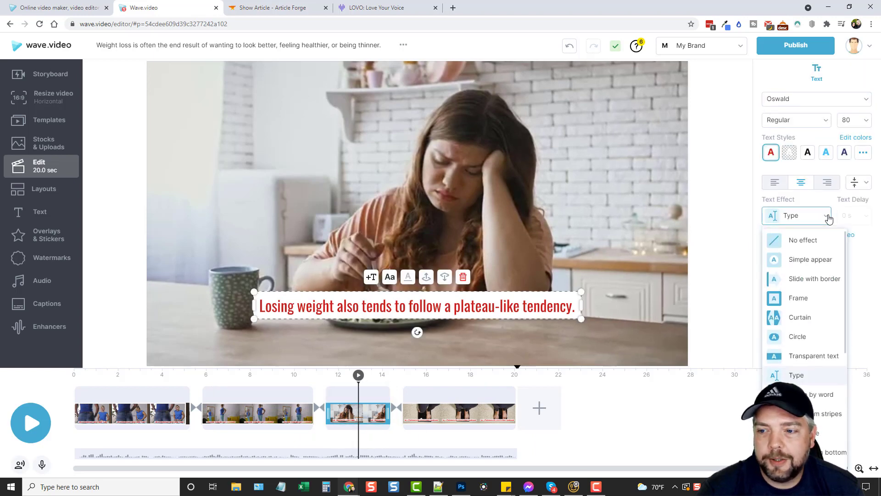
pyautogui.click(801, 299)
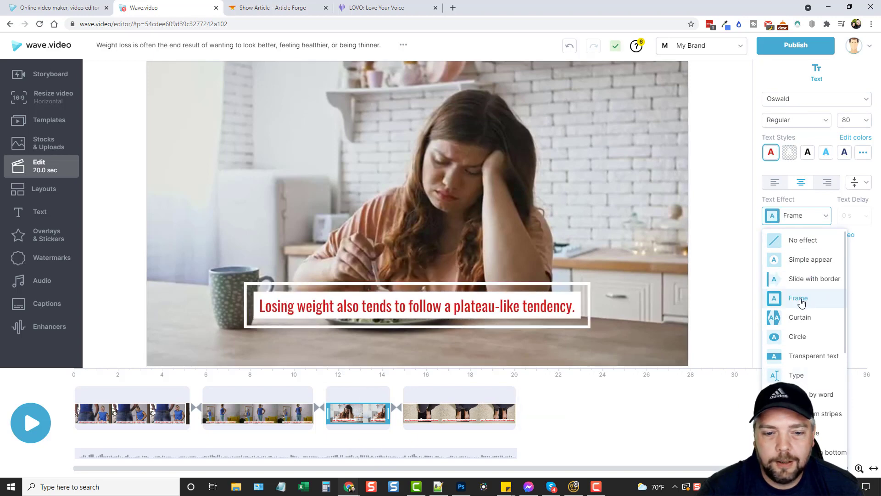
pyautogui.click(867, 168)
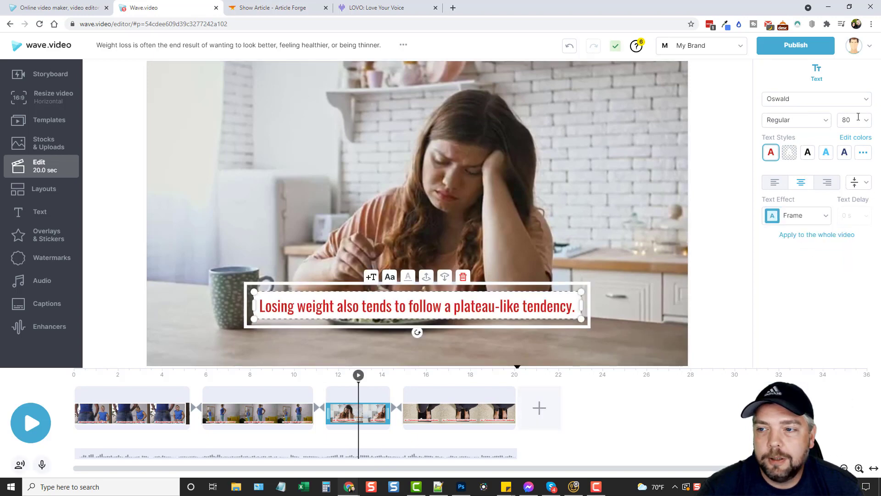
pyautogui.click(854, 120)
pyautogui.click(851, 177)
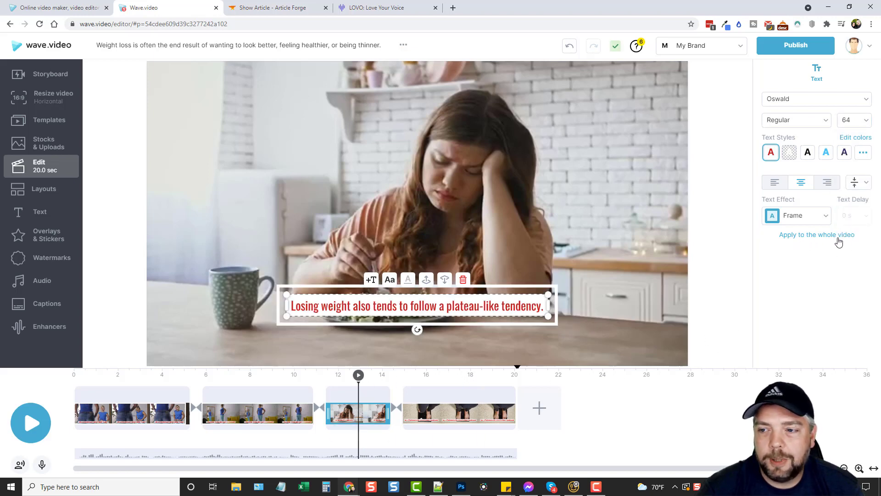
pyautogui.click(427, 393)
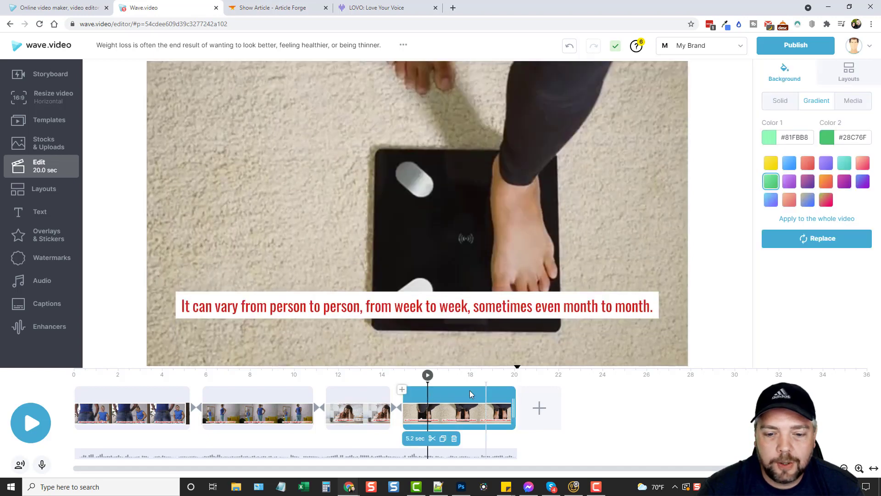
pyautogui.click(39, 424)
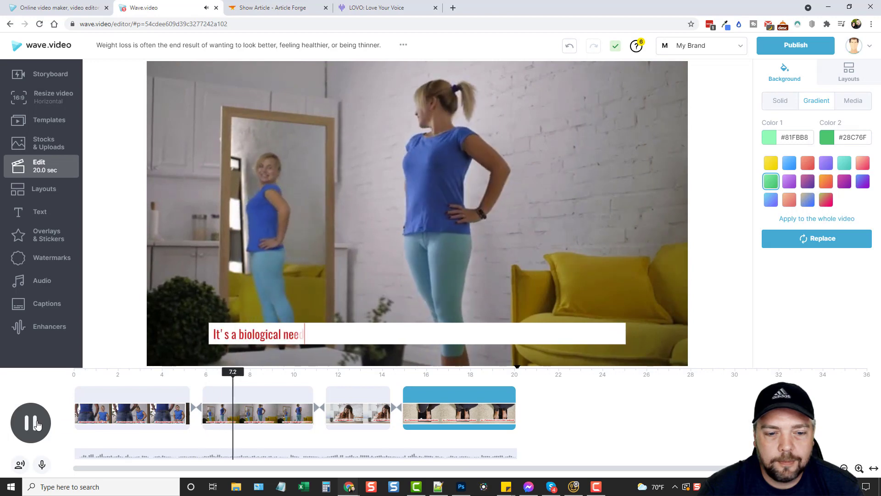
pyautogui.click(37, 425)
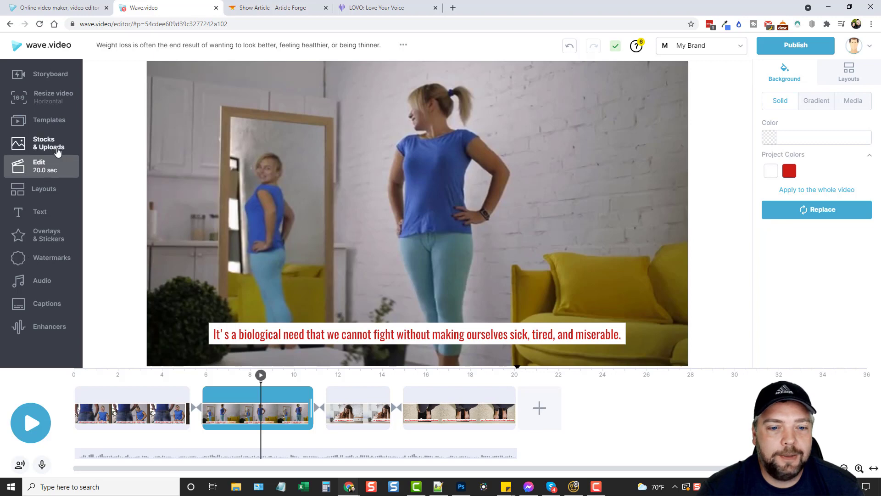
# Step: Browse the storyboard, Text, Resize video, Templates and Stocks & Uploads pages, then return to Edit
pyautogui.click(51, 75)
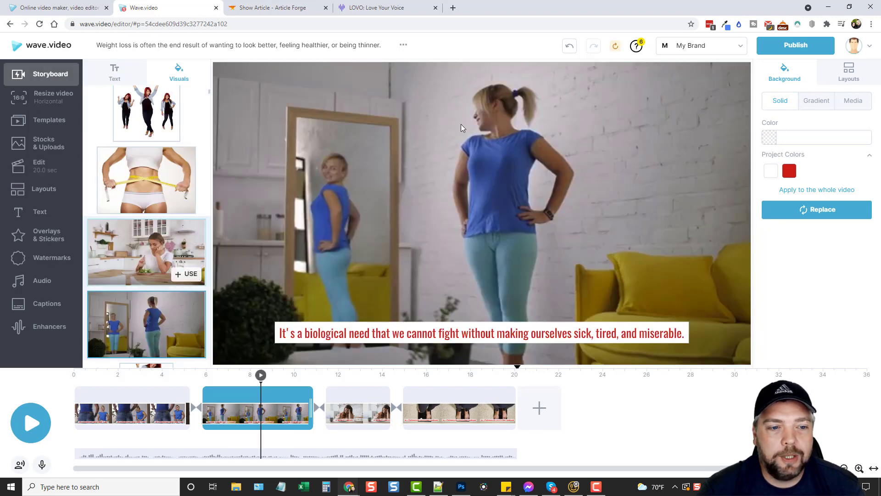
pyautogui.scroll(-12, 154, 253)
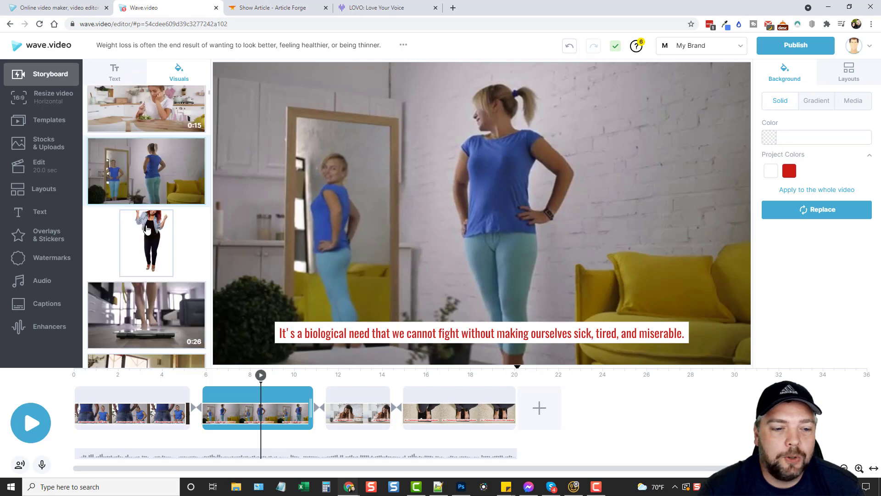
pyautogui.scroll(13, 147, 254)
pyautogui.scroll(-6, 142, 248)
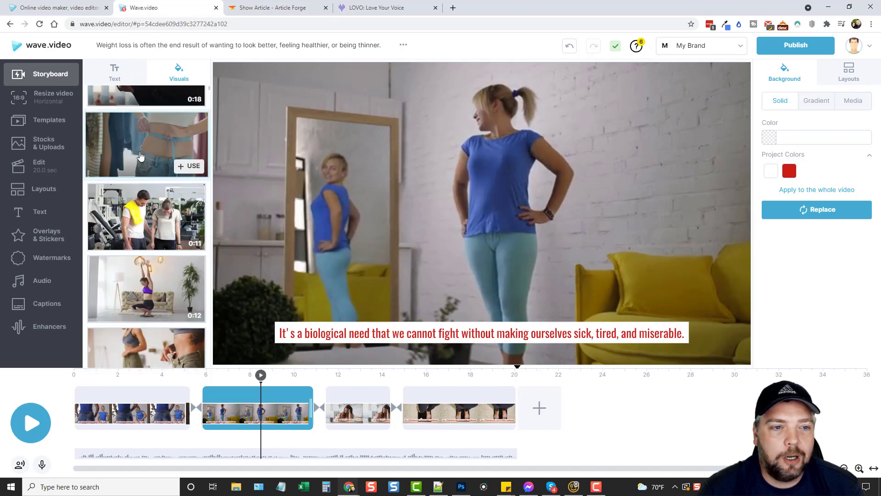
pyautogui.scroll(5, 126, 215)
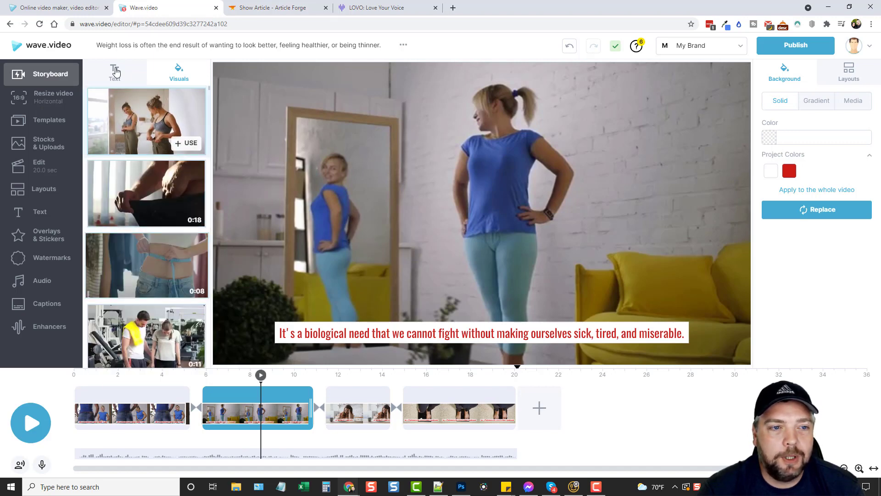
pyautogui.click(115, 73)
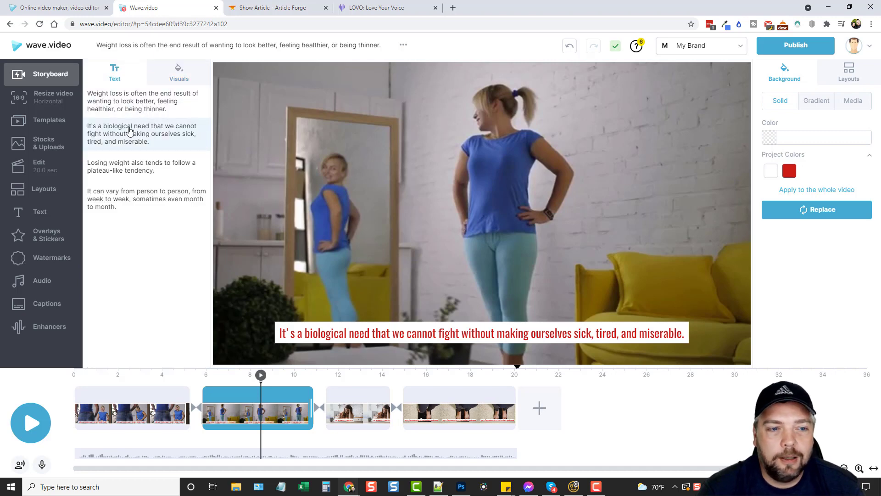
pyautogui.click(51, 98)
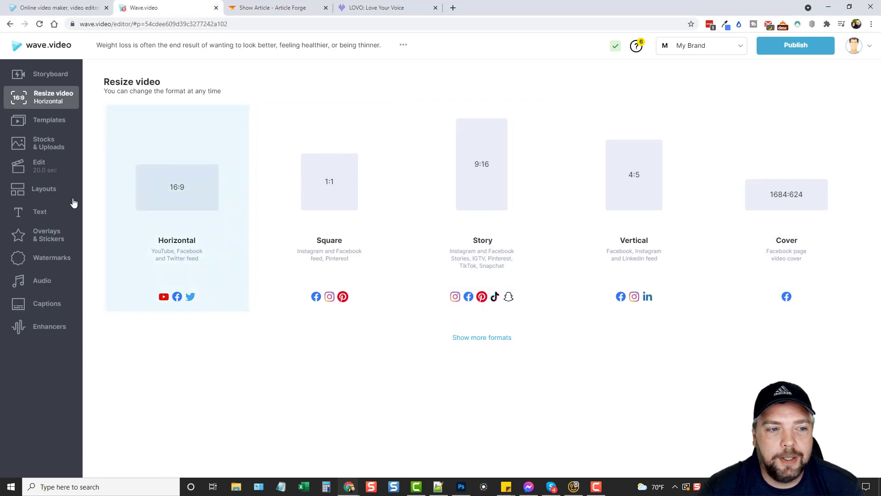
pyautogui.click(36, 122)
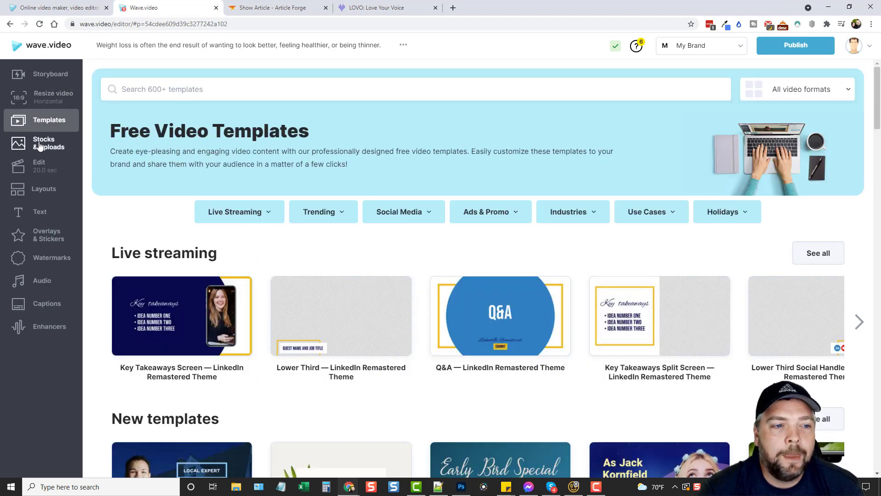
pyautogui.click(41, 146)
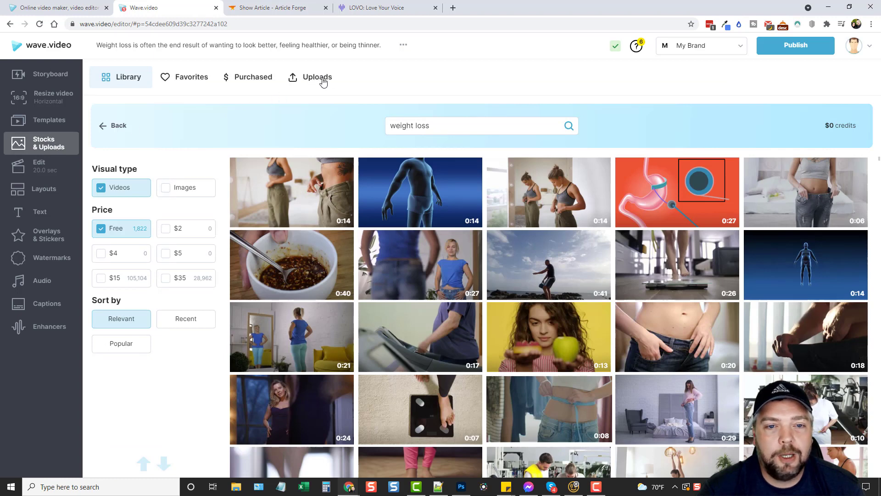
pyautogui.click(20, 170)
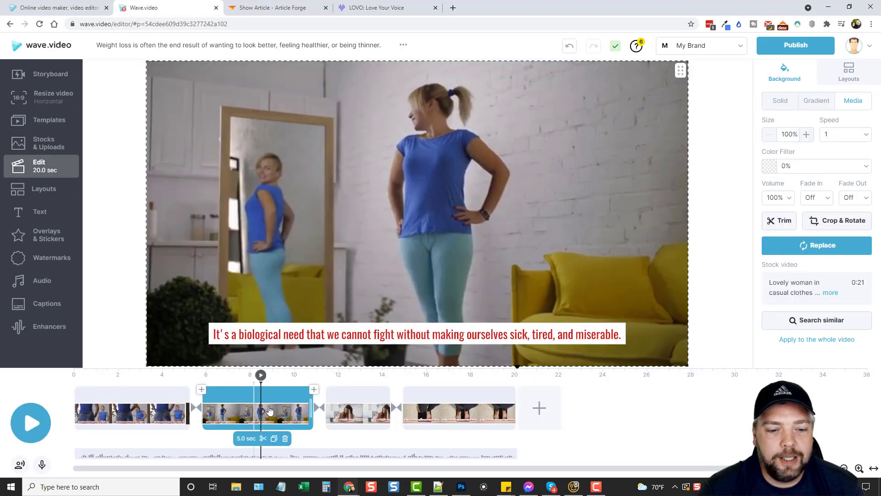
pyautogui.click(23, 191)
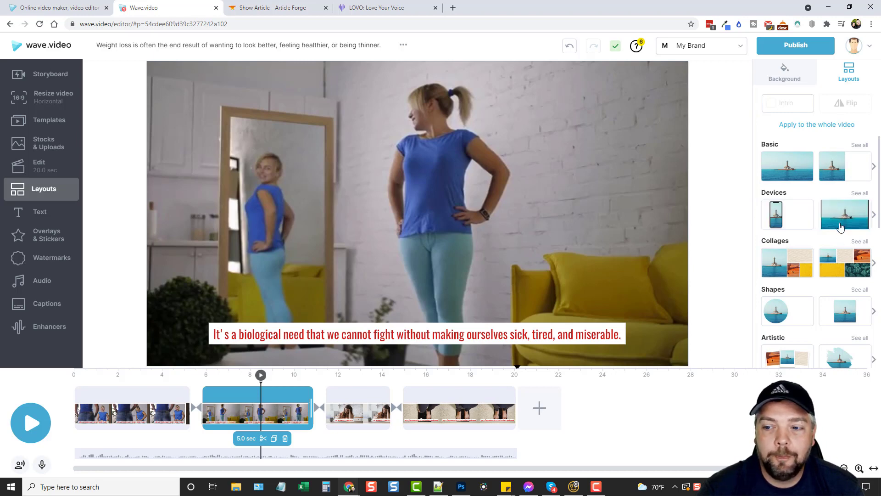
pyautogui.click(71, 214)
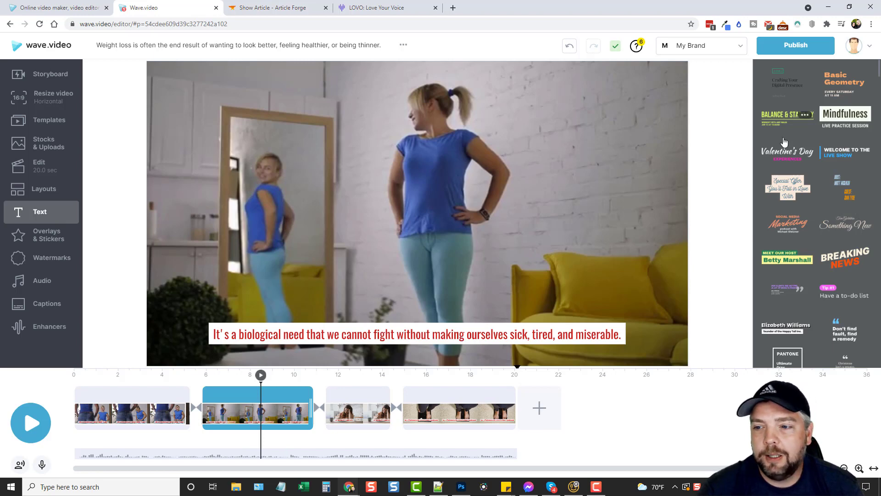
pyautogui.click(833, 156)
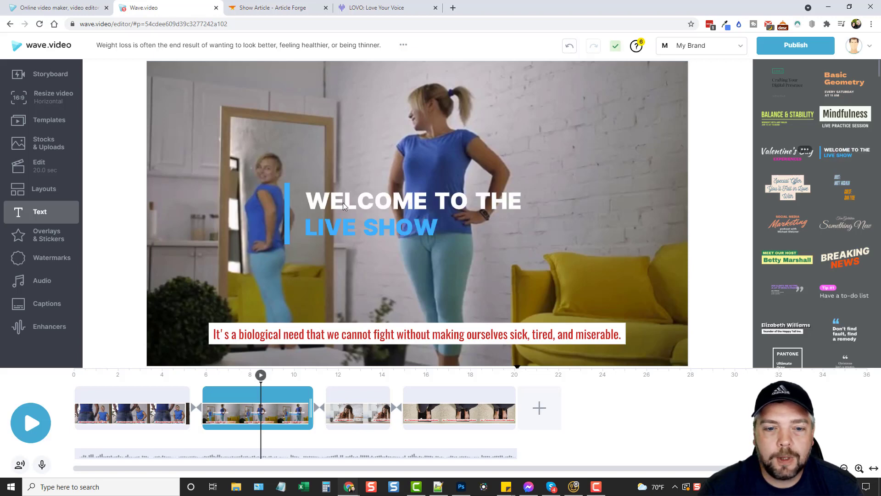
pyautogui.moveTo(342, 203); pyautogui.dragTo(215, 87)
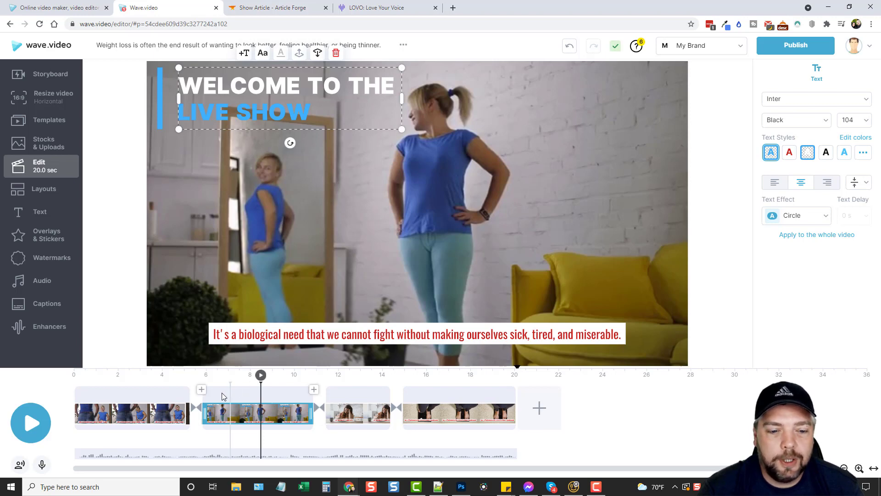
pyautogui.click(194, 376)
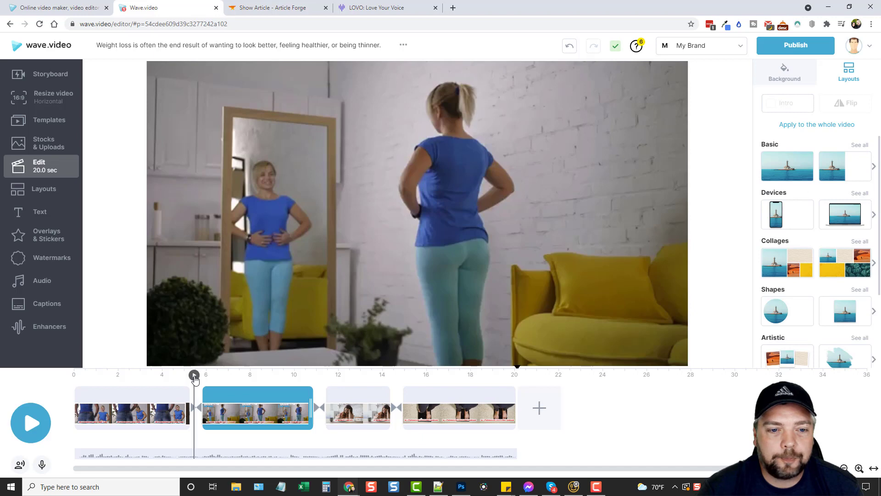
pyautogui.press('space')
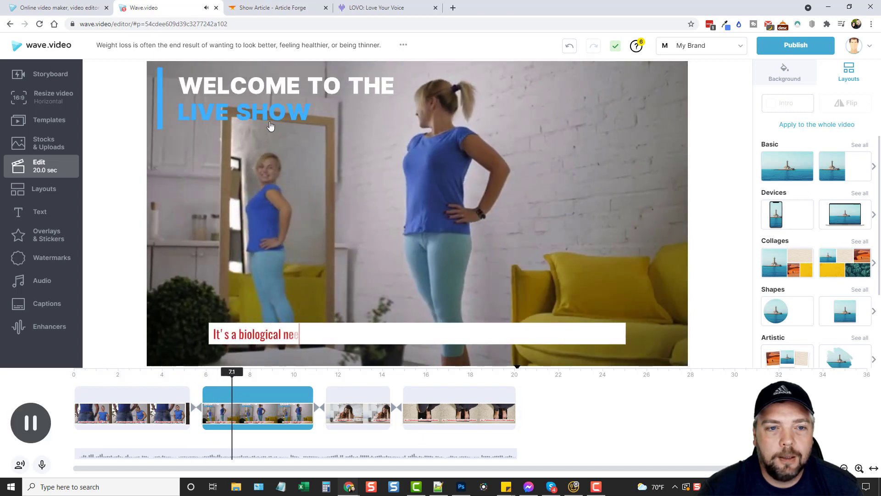
pyautogui.press('space')
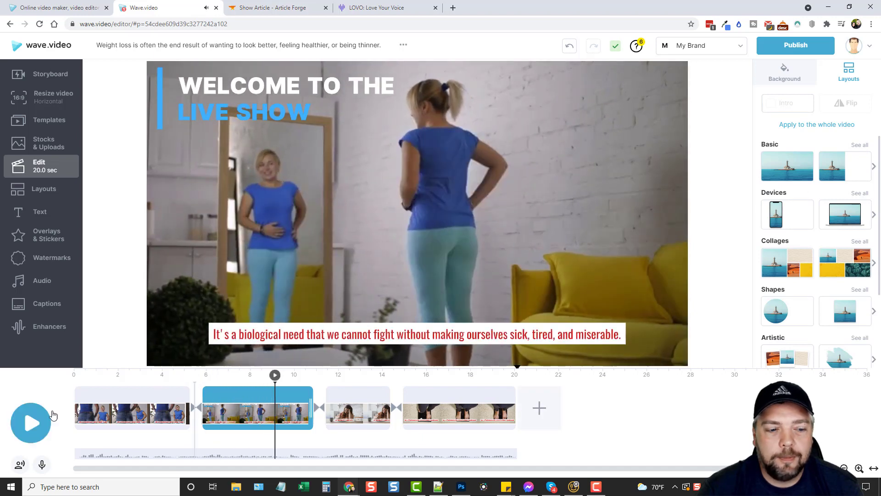
pyautogui.click(40, 211)
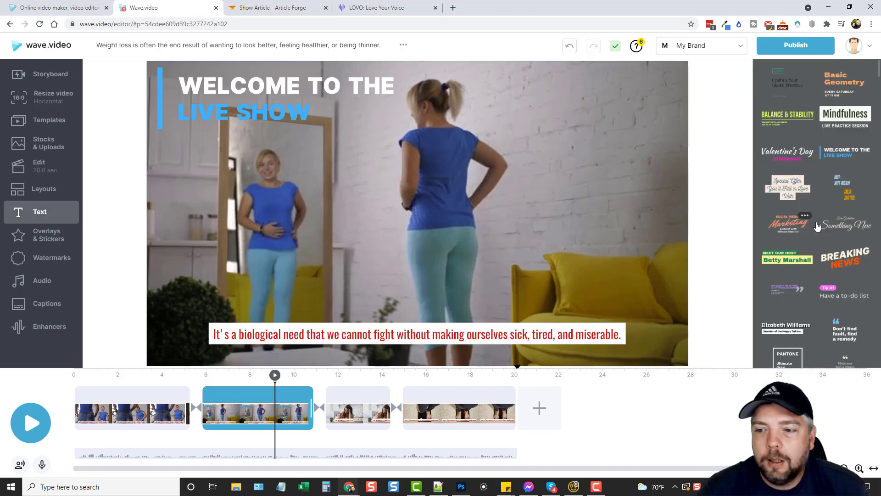
pyautogui.scroll(-5, 813, 215)
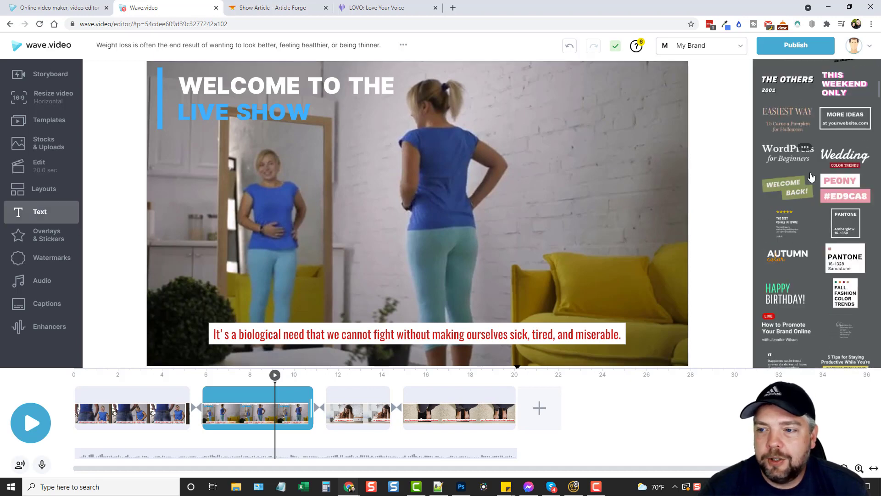
pyautogui.scroll(-5, 813, 216)
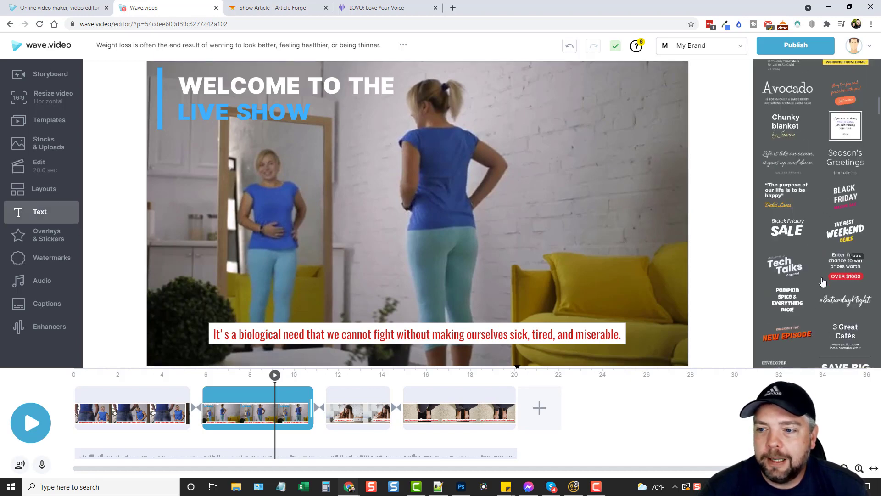
pyautogui.scroll(-10, 822, 230)
pyautogui.scroll(5, 820, 272)
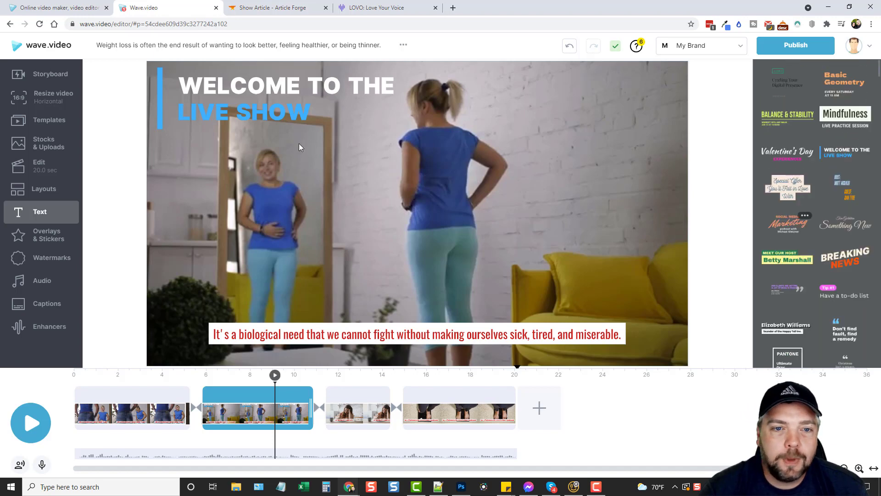
pyautogui.click(221, 88)
pyautogui.press('Delete')
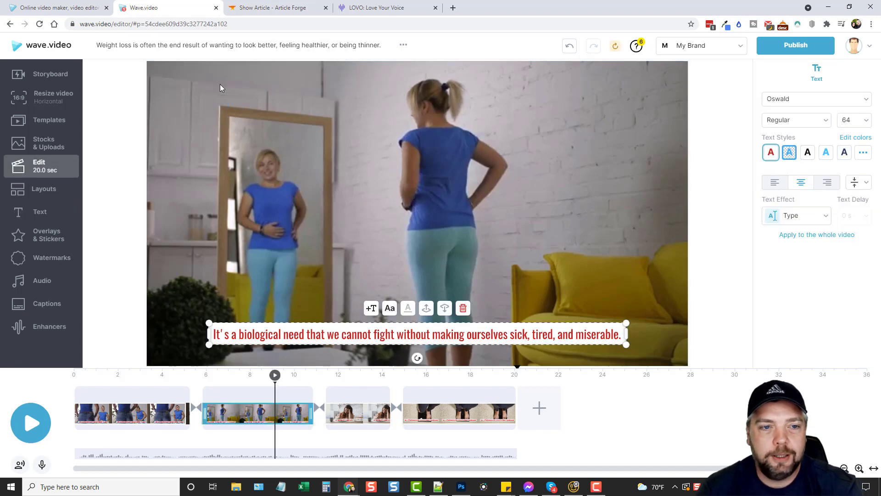
pyautogui.click(732, 341)
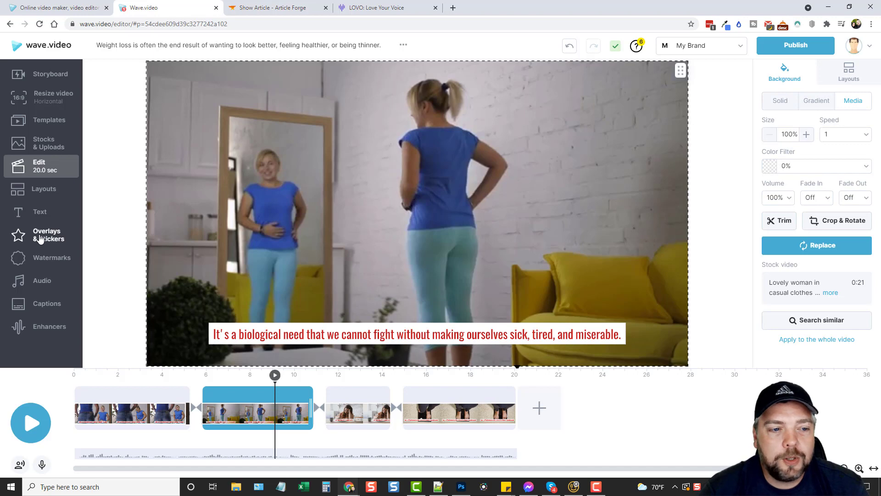
# Step: Look through Overlays & Stickers (Giphy, Logo, Media), Watermarks and Audio, then open Enhancers
pyautogui.click(39, 238)
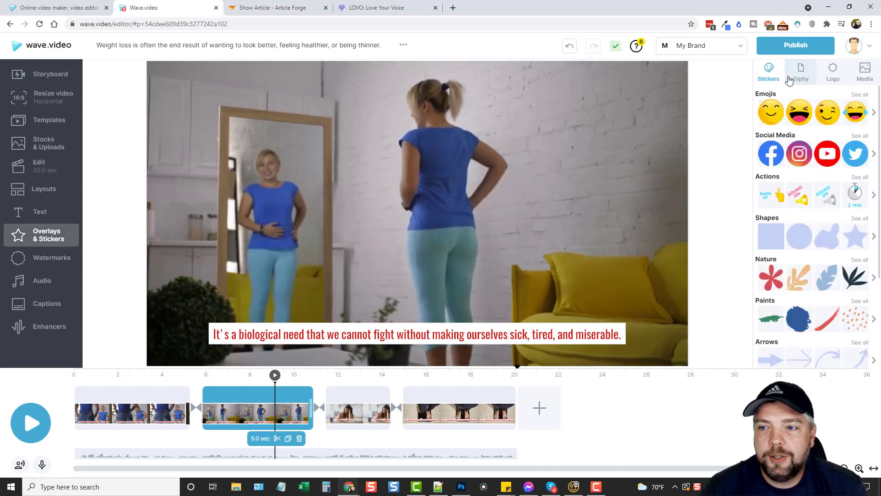
pyautogui.click(802, 73)
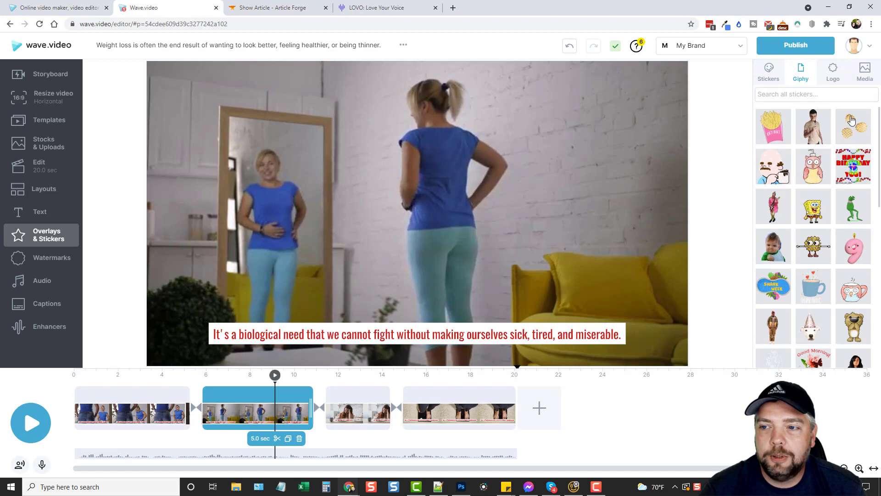
pyautogui.click(832, 71)
pyautogui.click(864, 71)
pyautogui.click(833, 78)
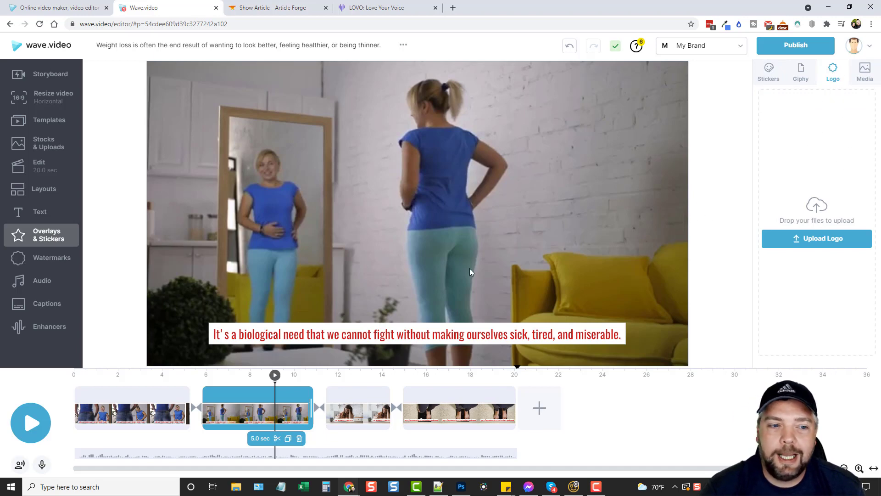
pyautogui.click(48, 259)
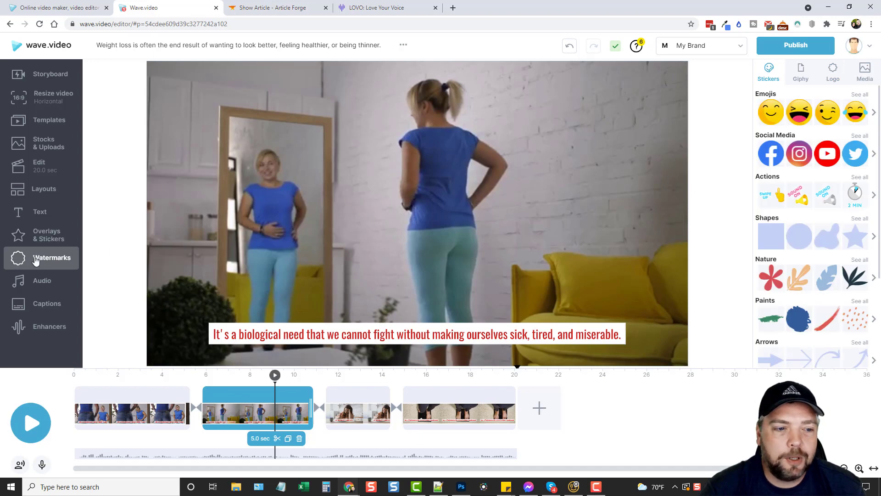
pyautogui.click(50, 284)
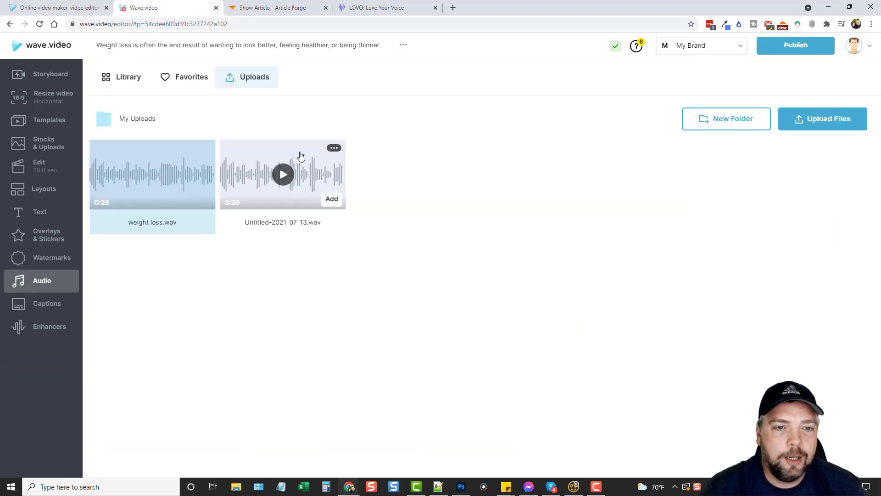
pyautogui.click(39, 327)
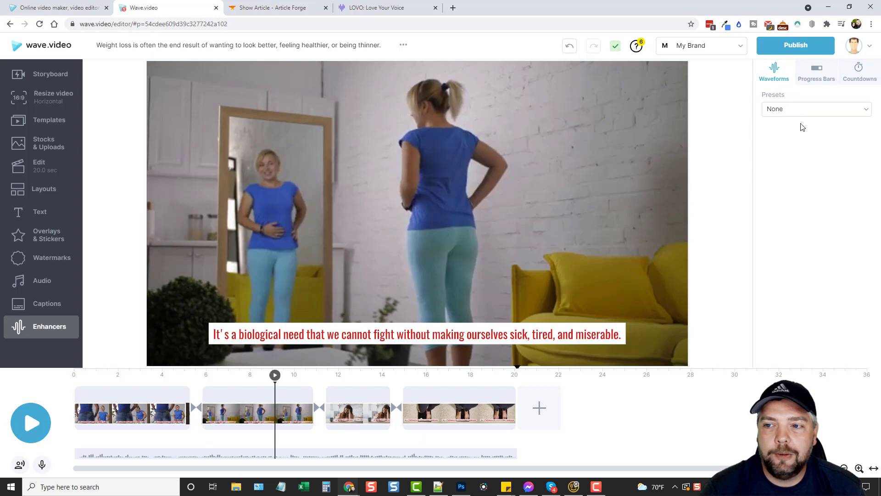
# Step: Add a Bars audio waveform preset and preview it over the first scene
pyautogui.click(806, 111)
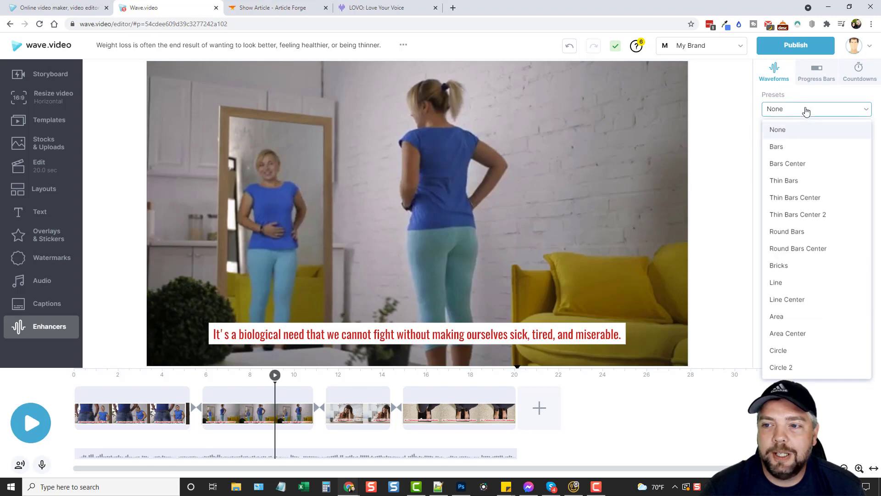
pyautogui.click(795, 148)
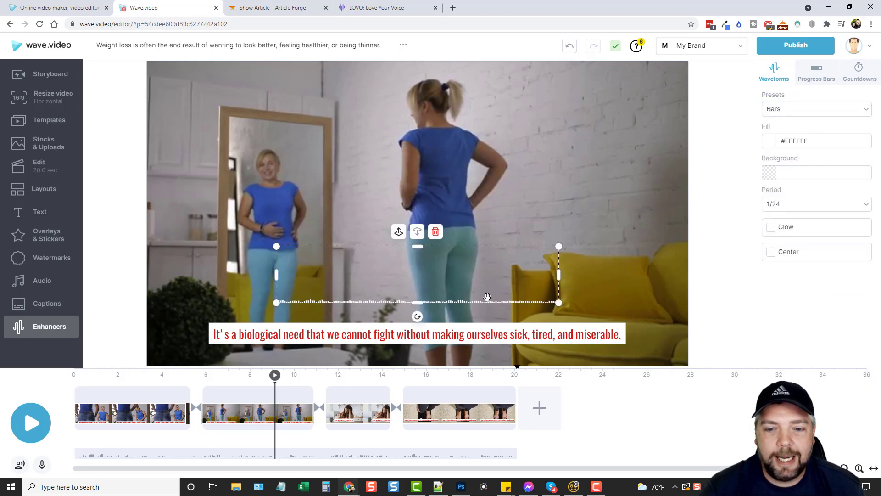
pyautogui.click(32, 425)
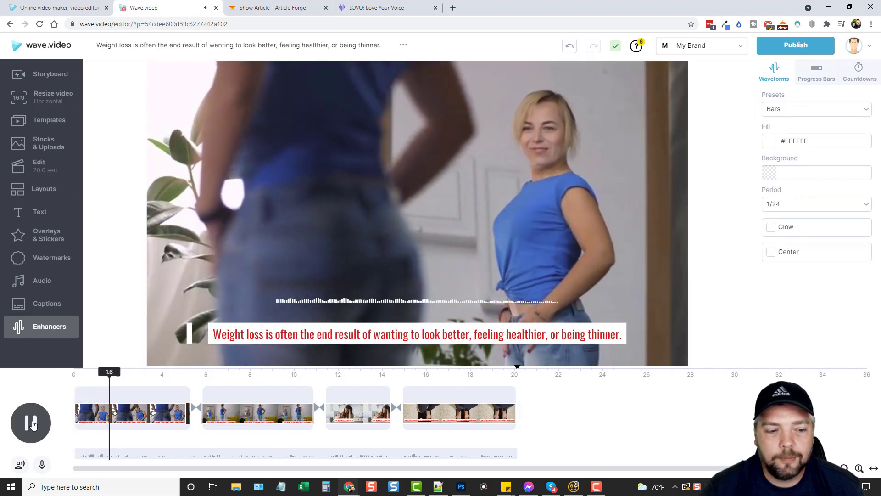
pyautogui.click(293, 299)
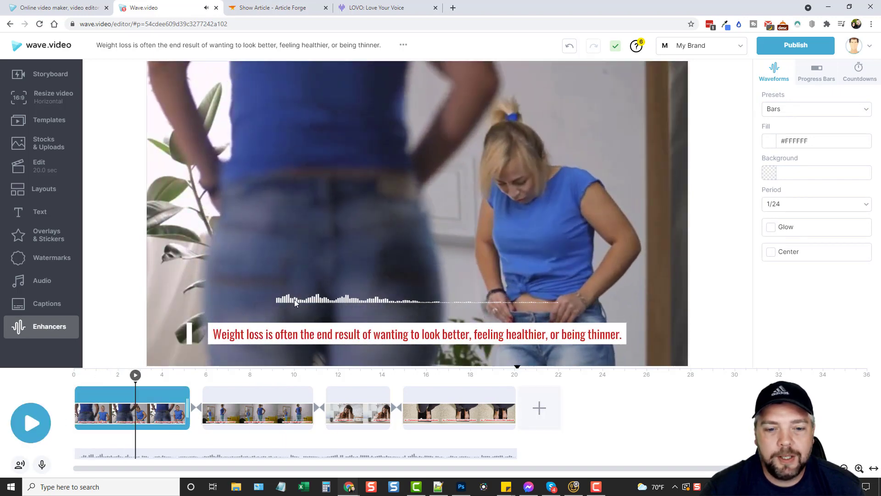
# Step: Delete the Bars waveform from the canvas, leaving the Waveforms preset at None
pyautogui.click(331, 298)
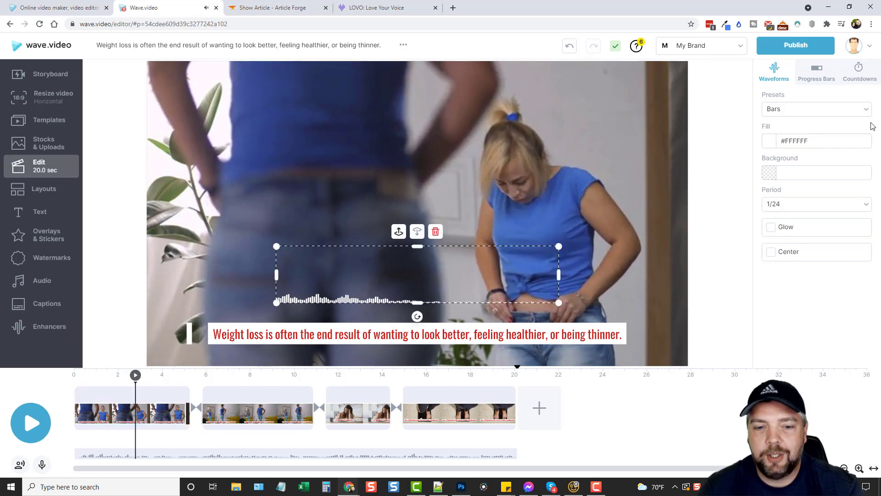
pyautogui.click(435, 232)
pyautogui.click(818, 119)
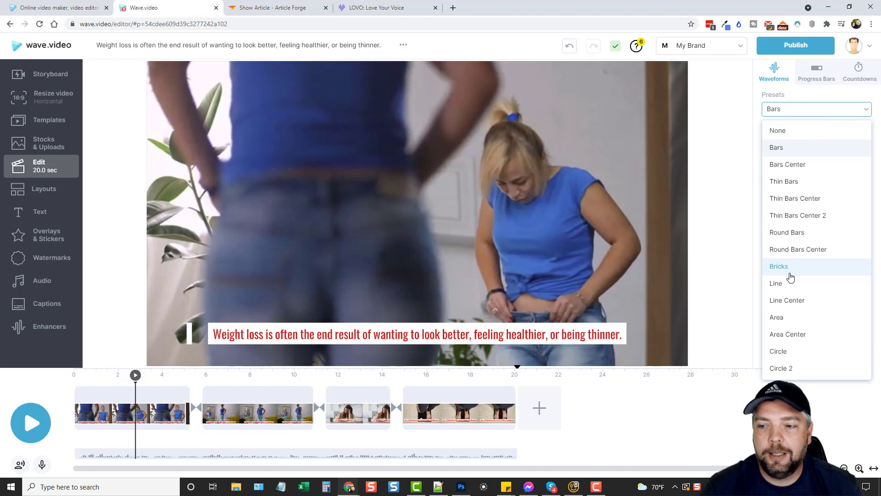
pyautogui.click(753, 157)
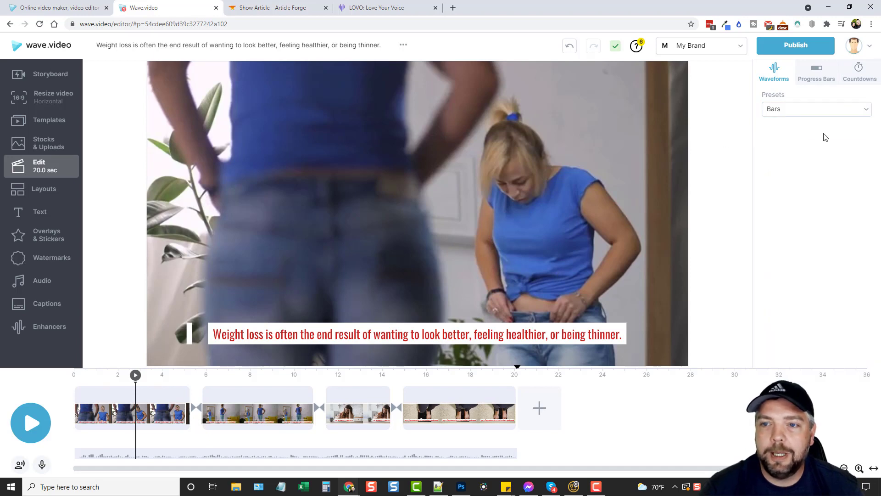
pyautogui.click(130, 48)
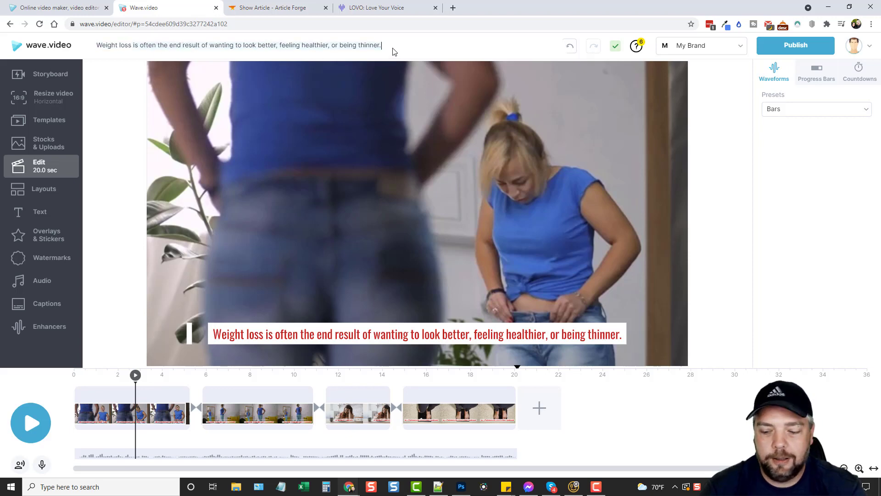
# Step: Shorten the project title to 'Weight loss' and bring up the Publish options
pyautogui.press('BackSpace')
pyautogui.press('Return')
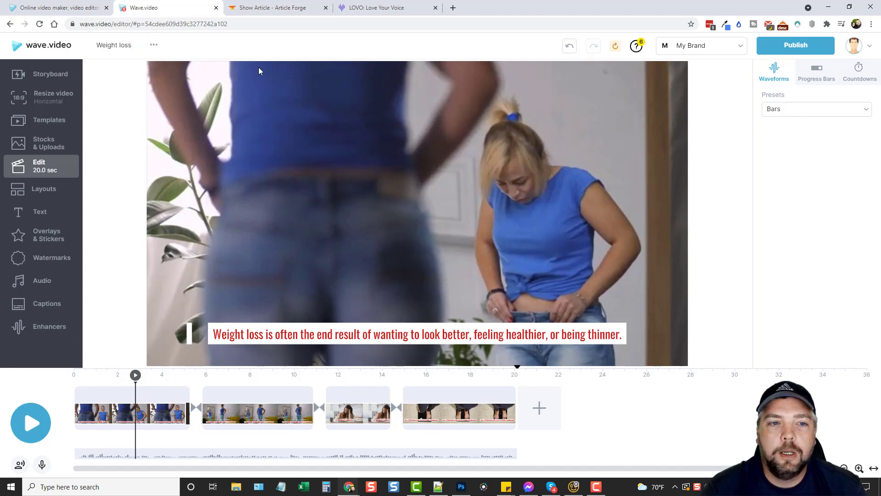
pyautogui.click(154, 47)
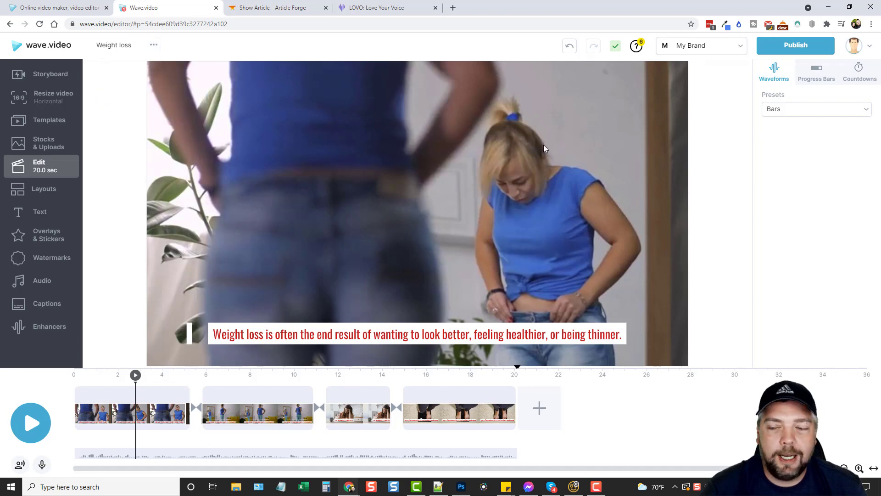
pyautogui.click(800, 50)
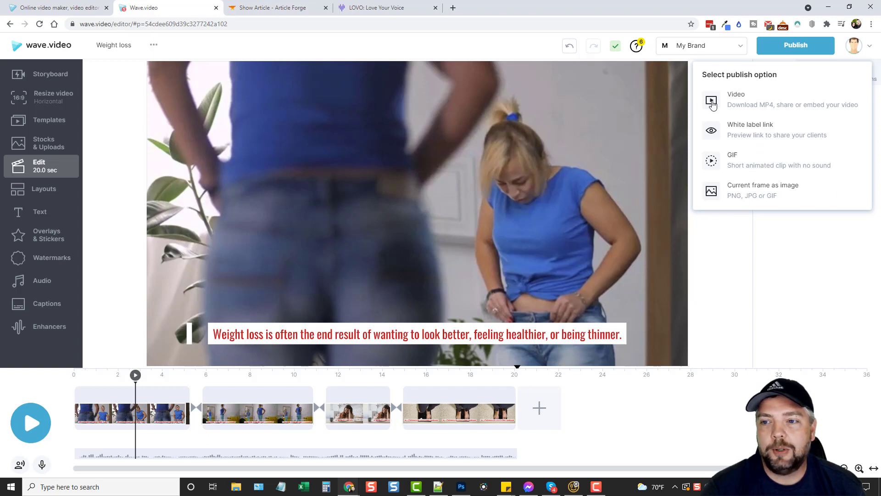
# Step: Render the video as a 1080p mp4 and open its landing page
pyautogui.click(746, 106)
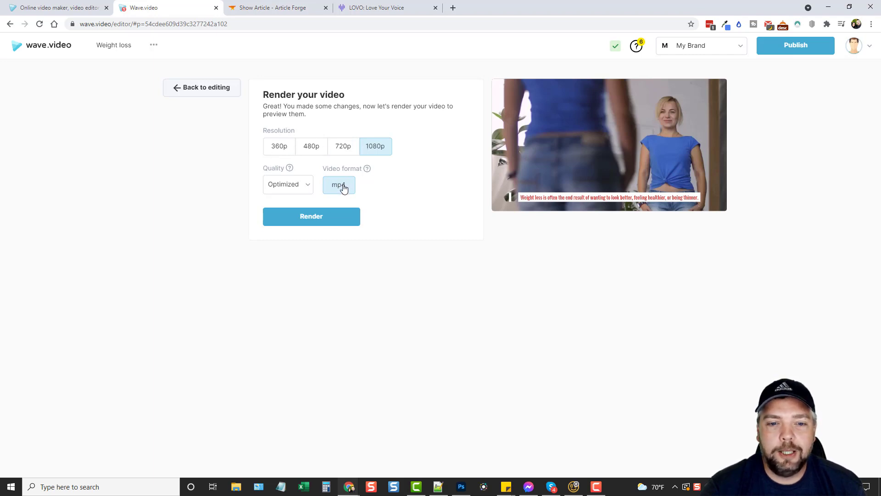
pyautogui.click(310, 219)
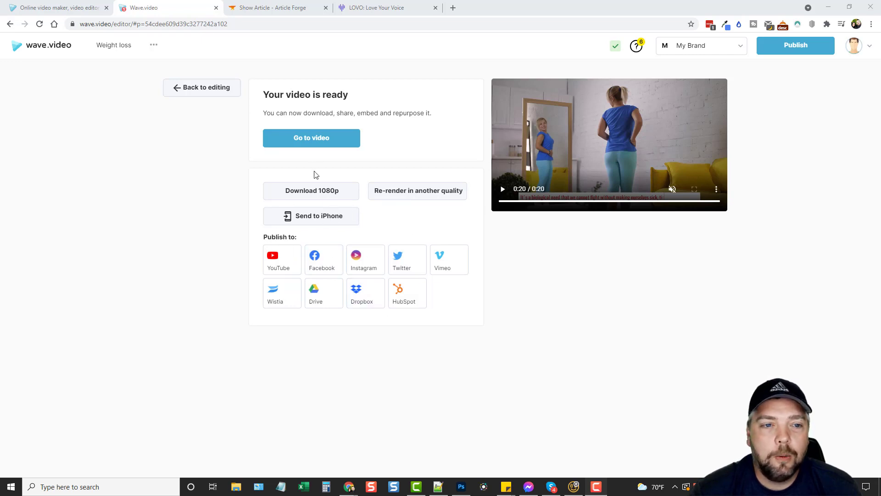
pyautogui.click(313, 140)
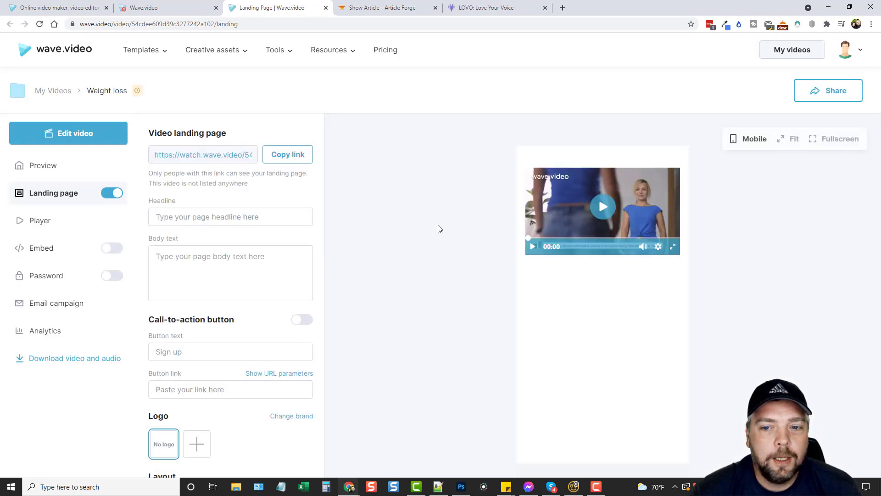
pyautogui.scroll(-1, 428, 285)
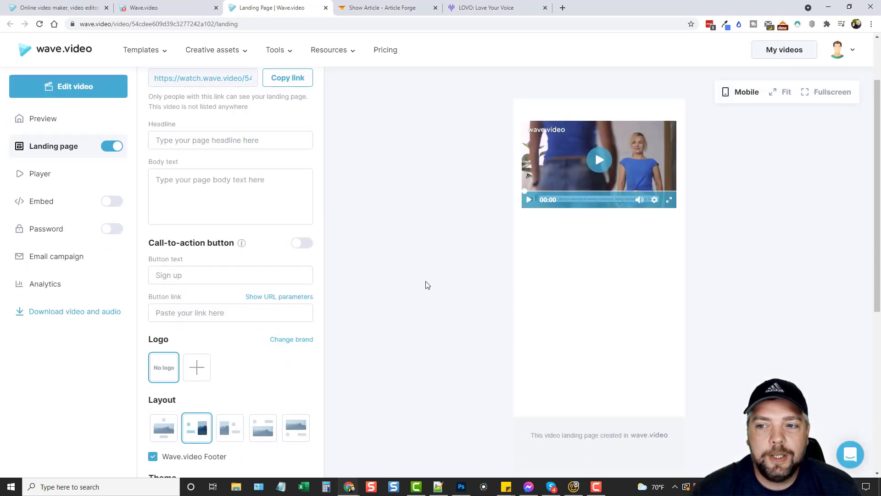
pyautogui.scroll(1, 427, 285)
pyautogui.scroll(-1, 427, 286)
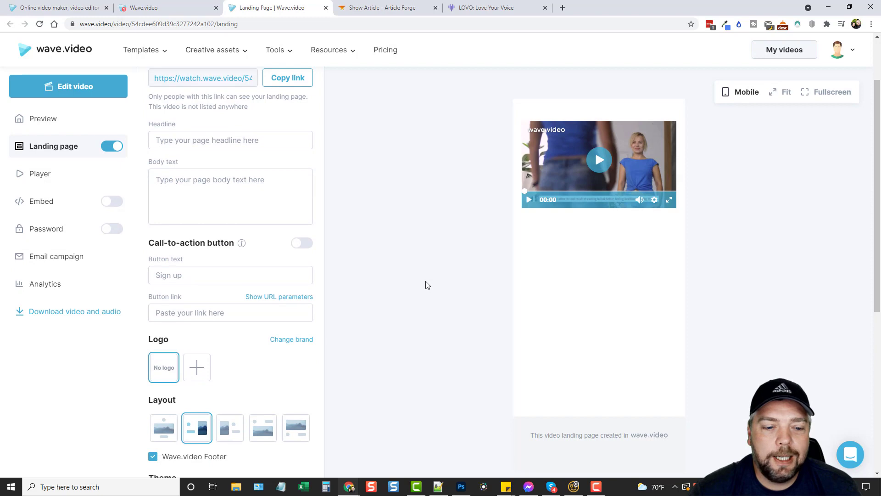
pyautogui.scroll(1, 427, 285)
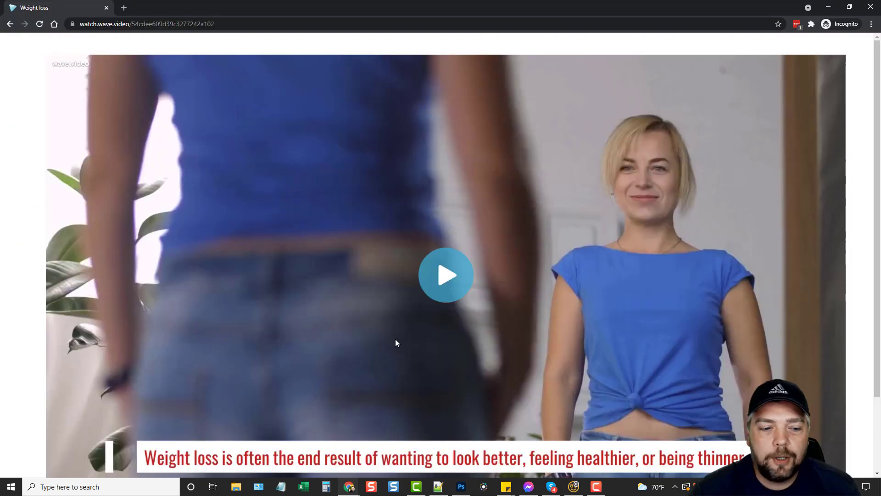
pyautogui.scroll(-2, 396, 340)
pyautogui.scroll(2, 551, 321)
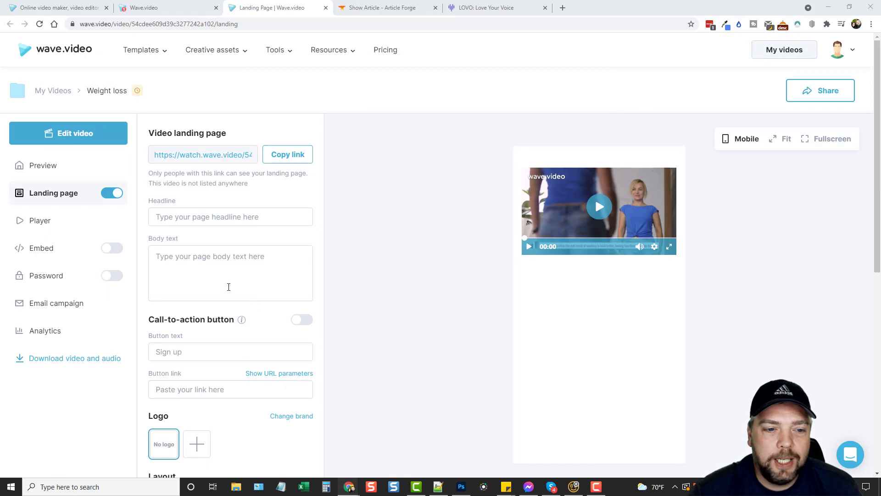
# Step: Enter the headline 'Weight Loss' and body text 'Learn about weight loss.'
pyautogui.click(267, 221)
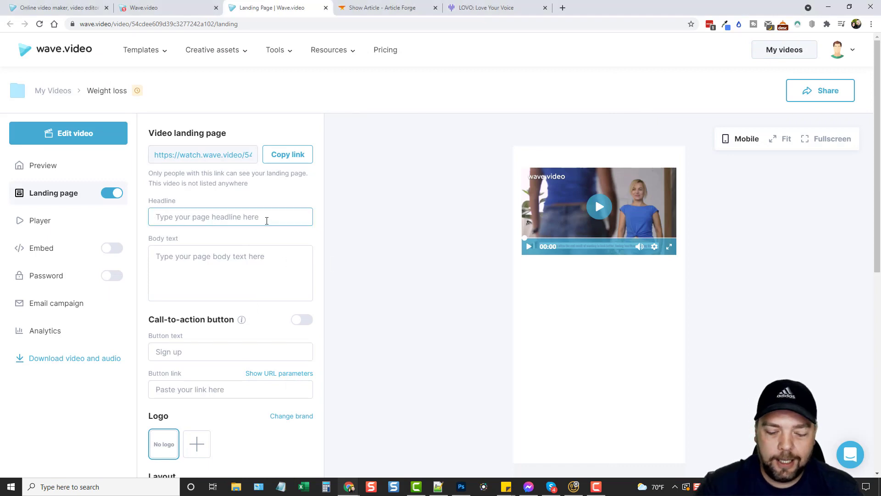
pyautogui.write('WEight Loss')
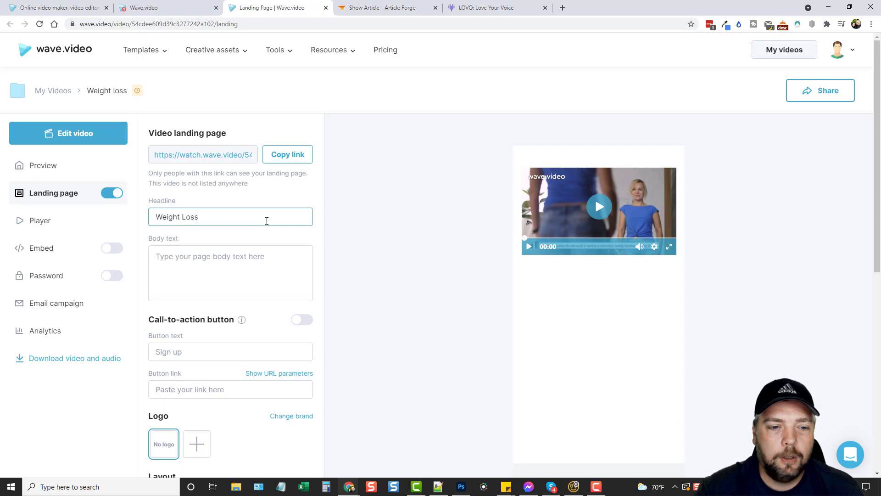
pyautogui.press('Tab')
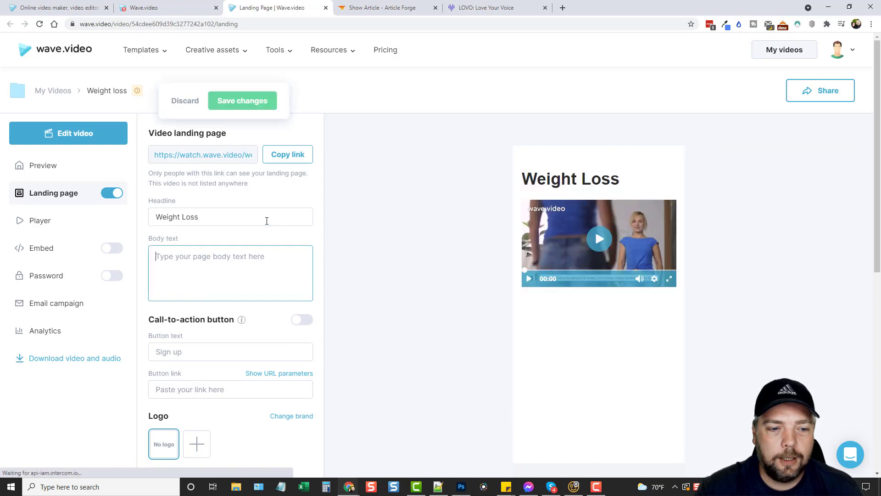
pyautogui.write('Le')
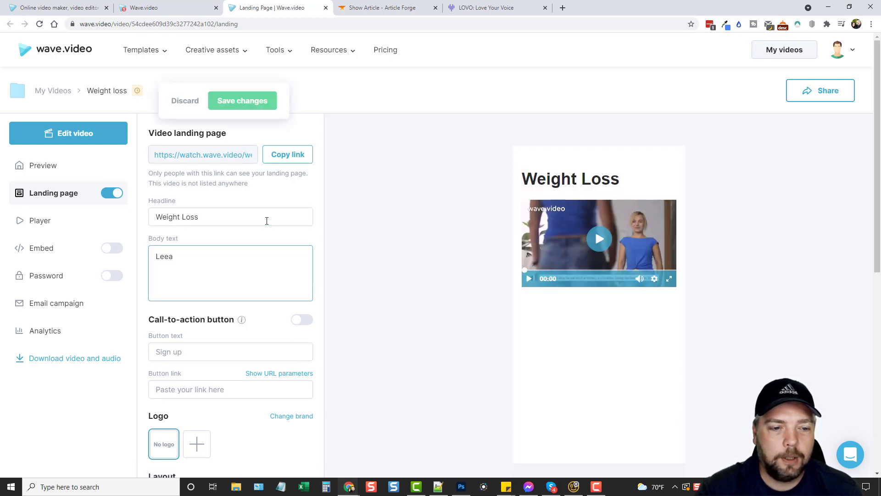
pyautogui.write('arn about weight loss.')
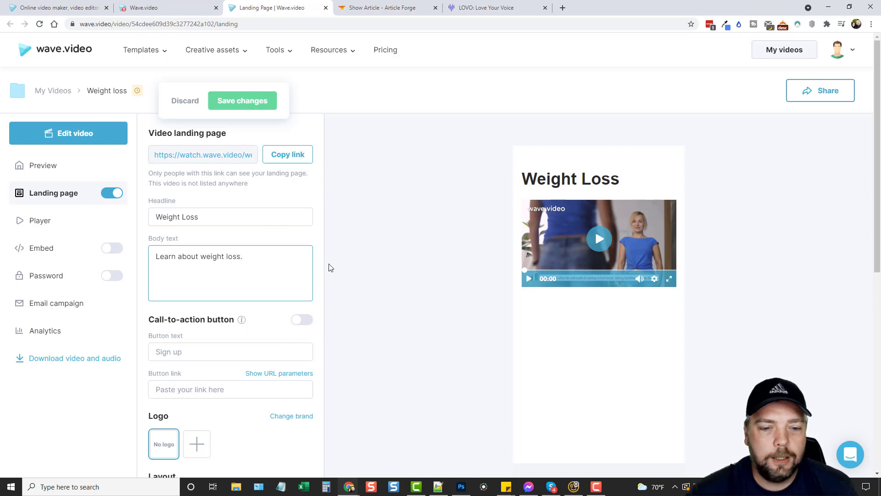
# Step: Turn on a 'Sign up' call-to-action button and choose the centred layout
pyautogui.scroll(-2, 328, 268)
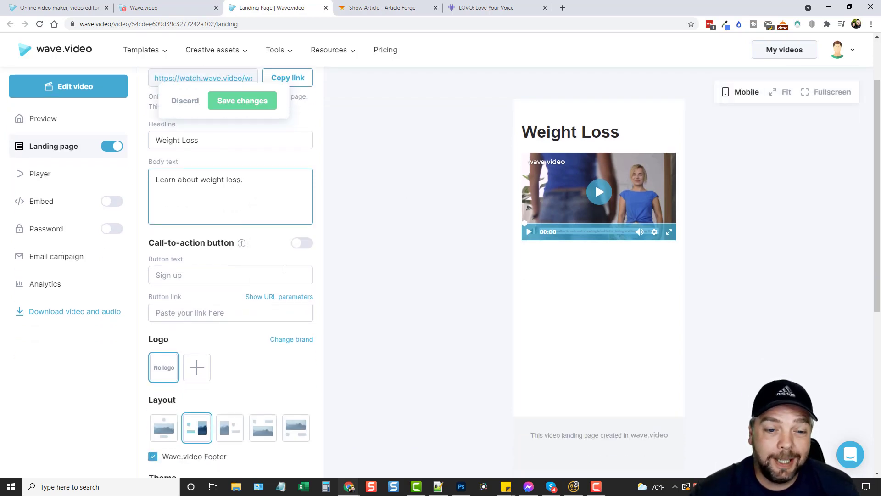
pyautogui.click(301, 242)
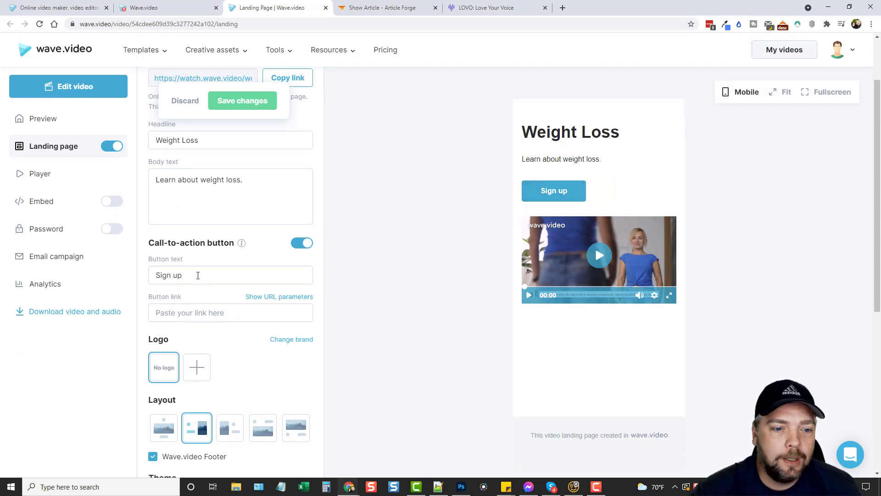
pyautogui.click(197, 276)
pyautogui.click(216, 313)
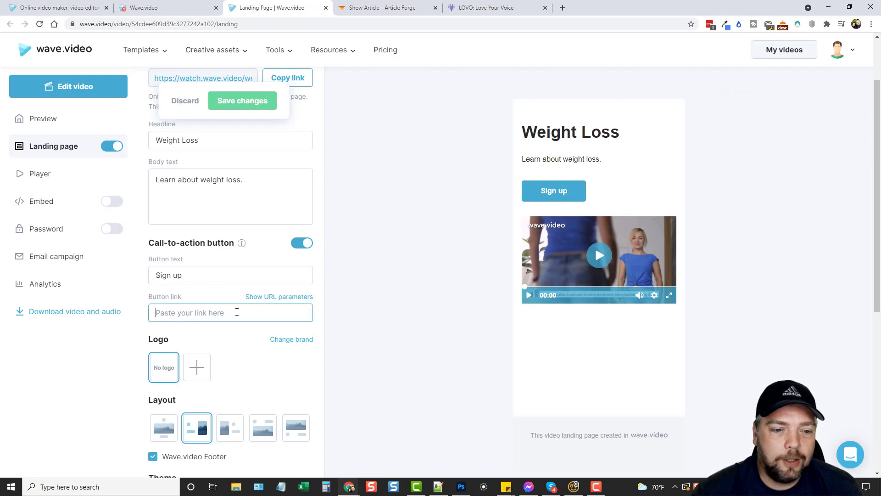
pyautogui.scroll(-3, 215, 305)
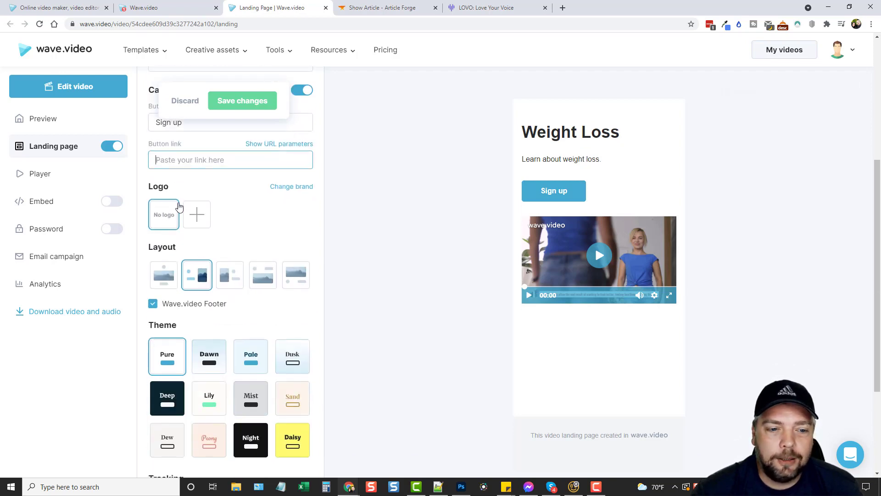
pyautogui.click(162, 275)
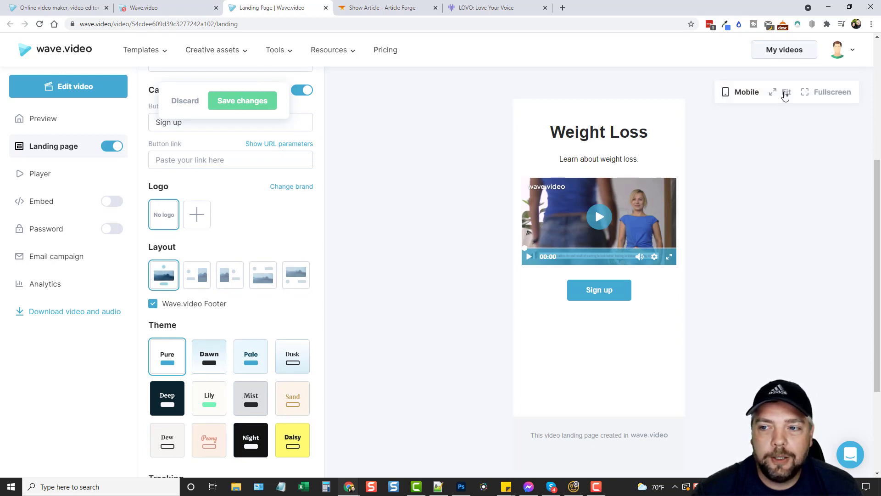
# Step: Compare the layout options and settle on a title above a full-width video
pyautogui.click(784, 93)
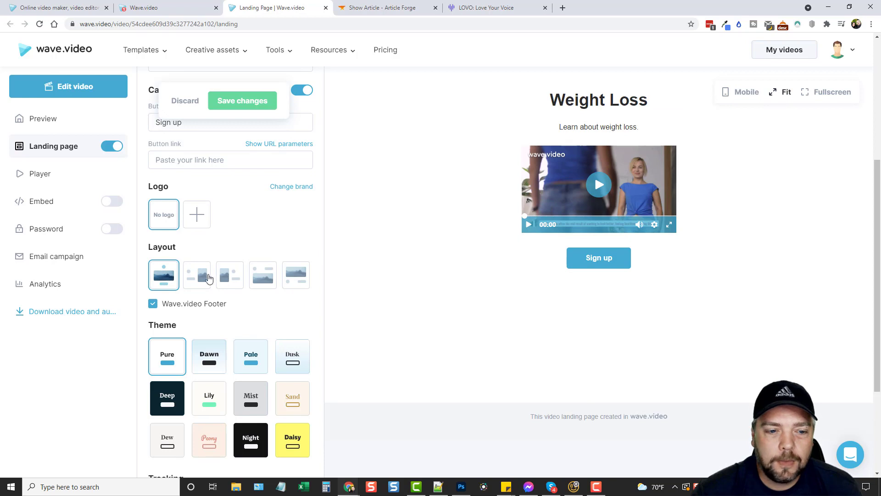
pyautogui.click(200, 275)
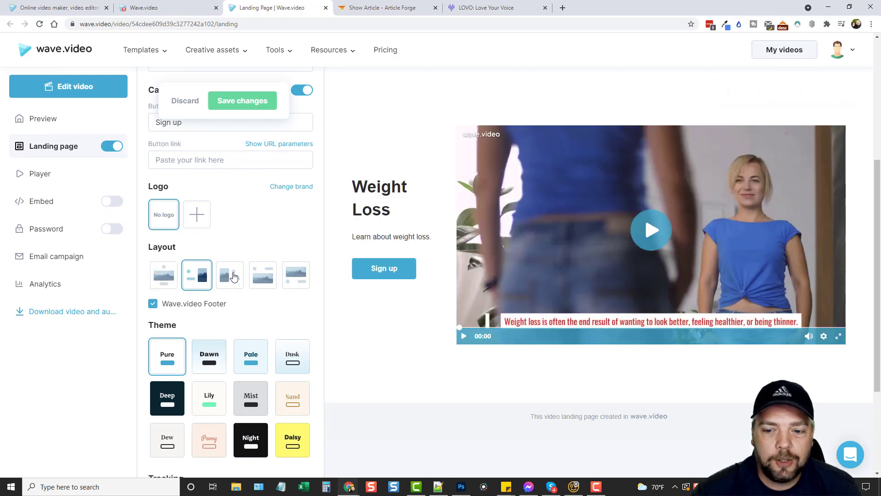
pyautogui.click(232, 276)
pyautogui.click(263, 277)
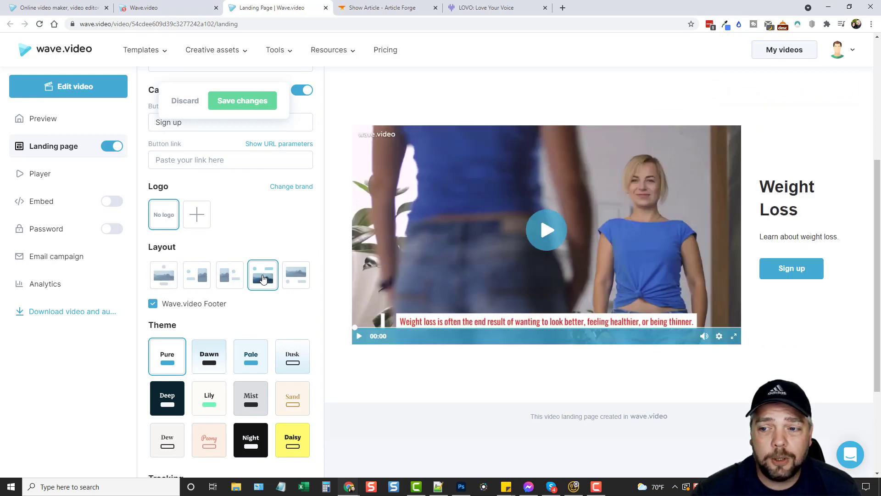
pyautogui.click(298, 276)
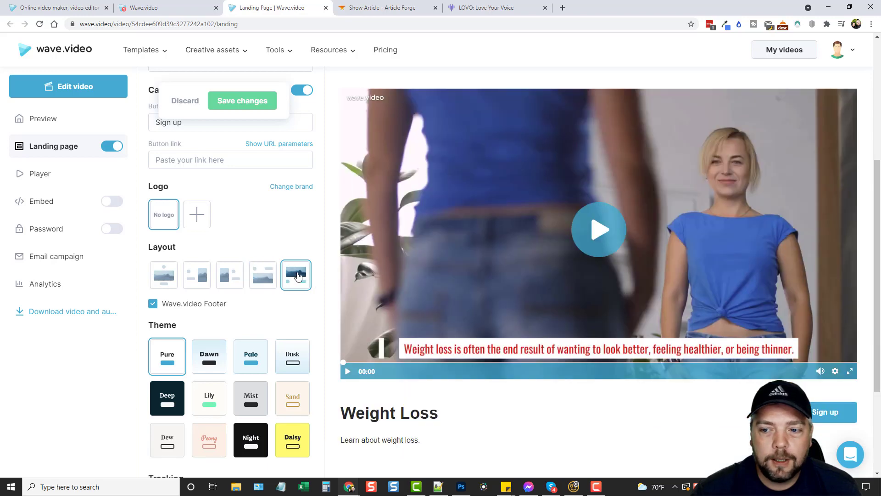
pyautogui.click(258, 278)
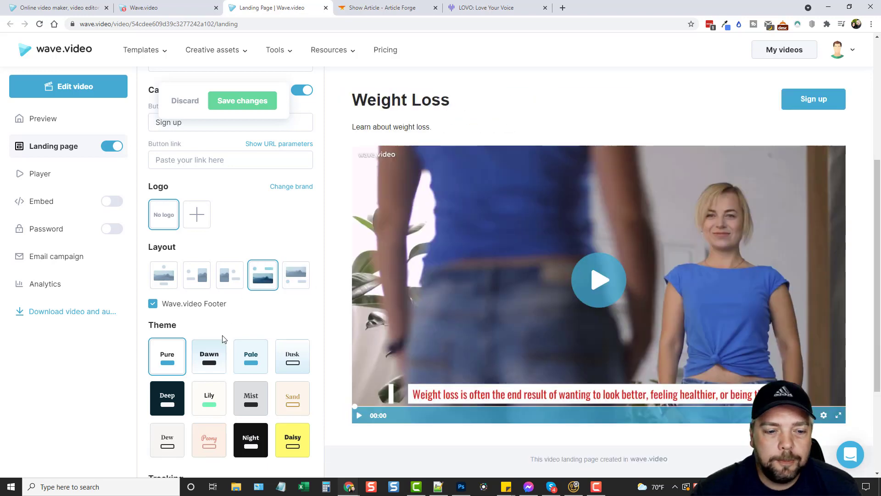
# Step: Try the Dawn, Pale, Mist, Night and Dew themes, then apply Pure
pyautogui.scroll(-2, 196, 353)
pyautogui.click(211, 284)
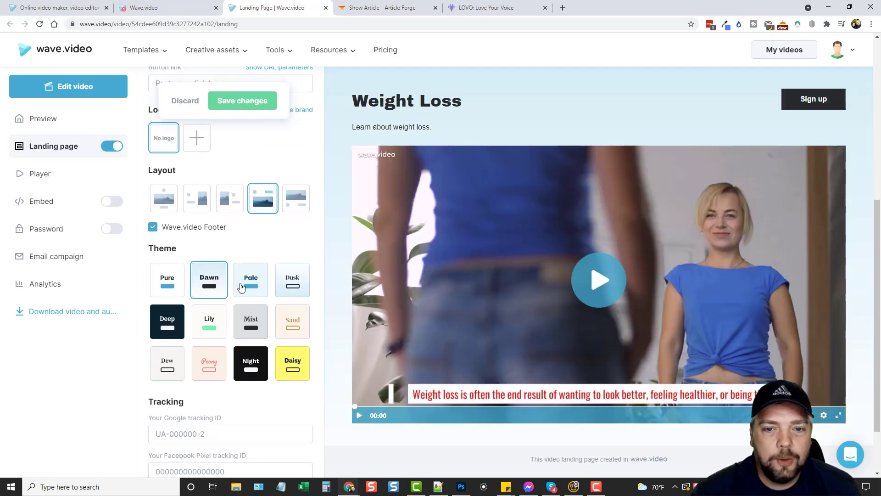
pyautogui.click(243, 289)
pyautogui.click(284, 287)
pyautogui.click(301, 325)
pyautogui.click(260, 321)
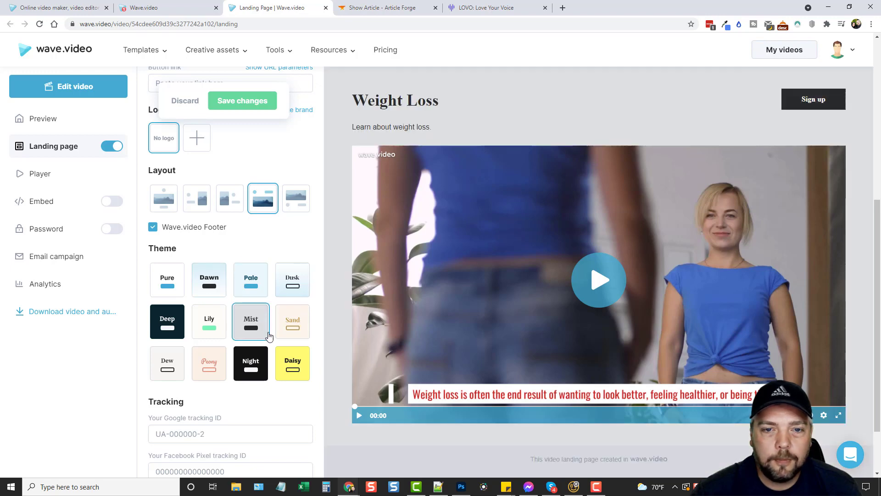
pyautogui.click(248, 370)
pyautogui.click(168, 367)
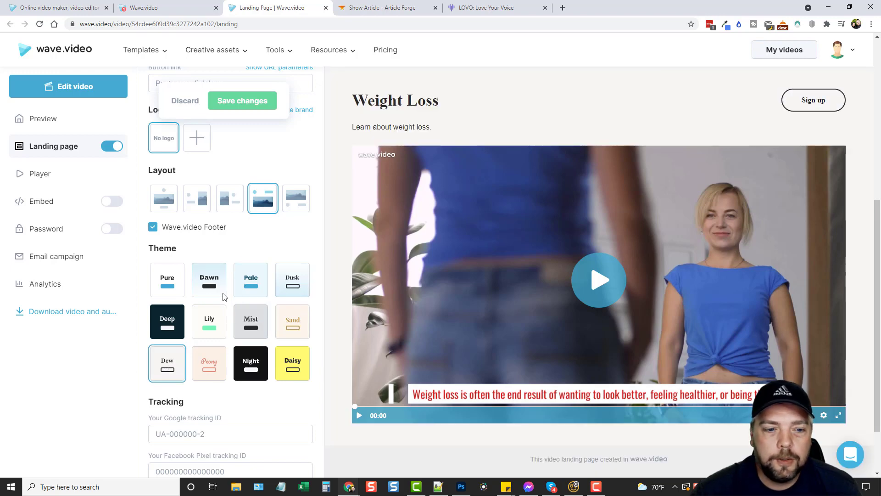
pyautogui.click(166, 285)
# Step: Save the landing page changes
pyautogui.scroll(-2, 218, 332)
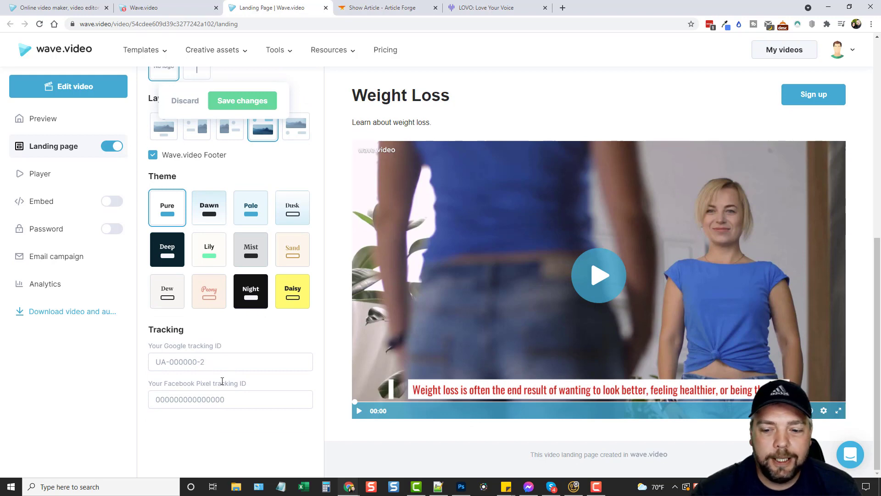
pyautogui.scroll(10, 222, 381)
pyautogui.click(242, 101)
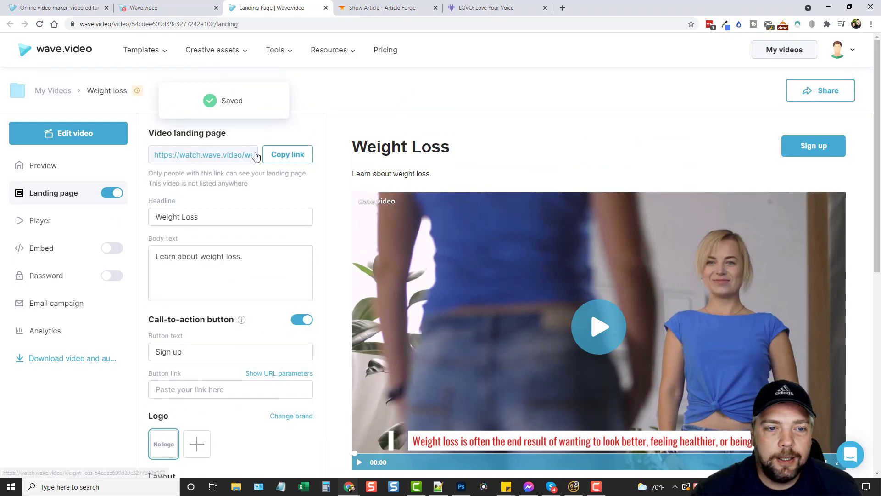
pyautogui.moveTo(880, 60); pyautogui.dragTo(374, 3)
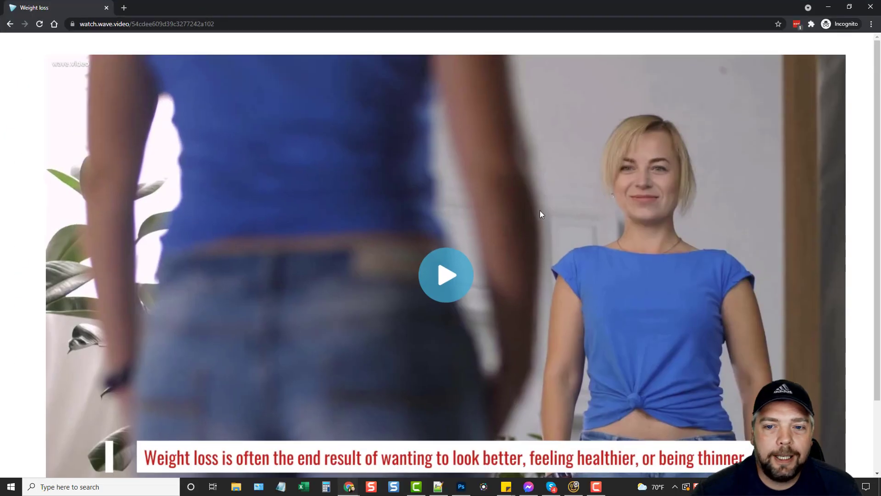
pyautogui.click(40, 25)
pyautogui.scroll(1, 246, 219)
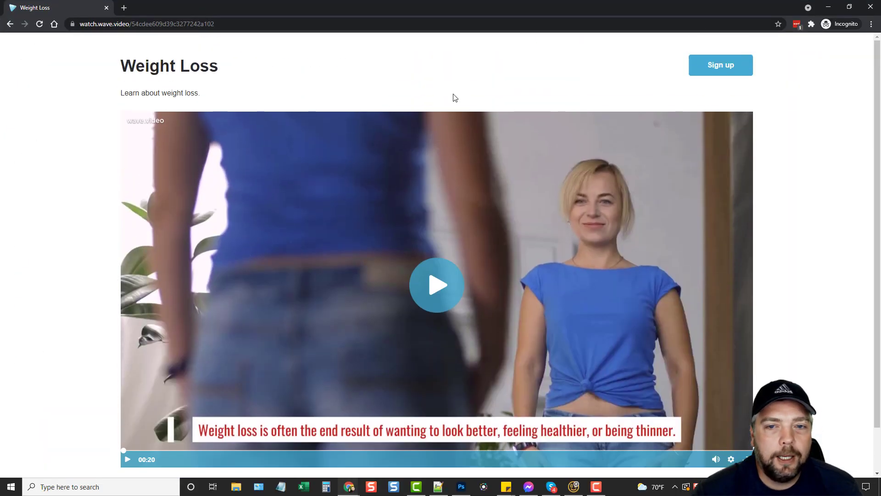
pyautogui.scroll(-1, 503, 346)
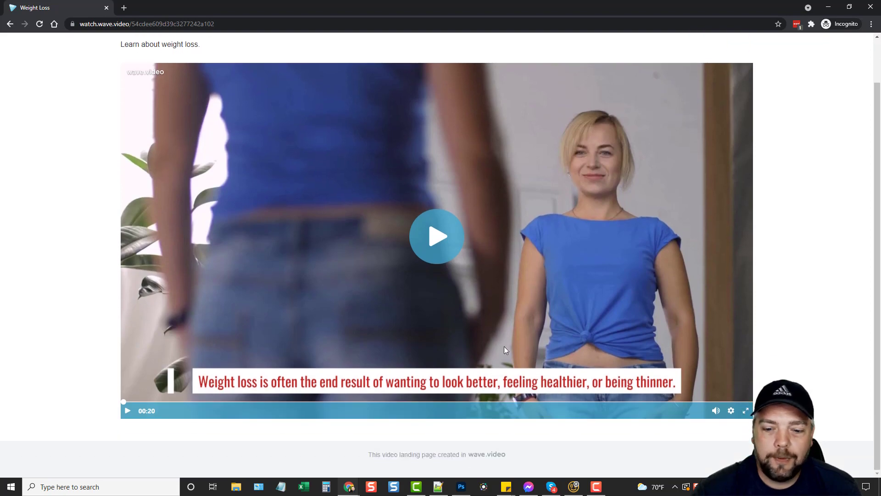
pyautogui.scroll(1, 394, 369)
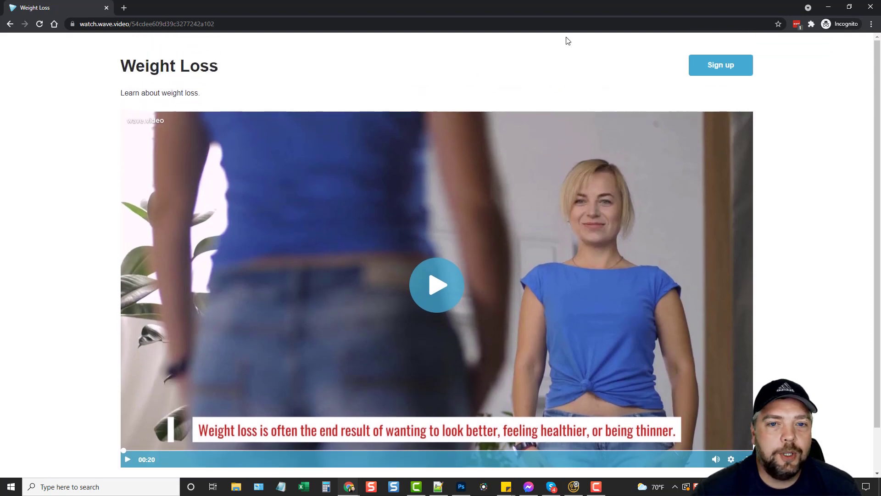
pyautogui.click(870, 7)
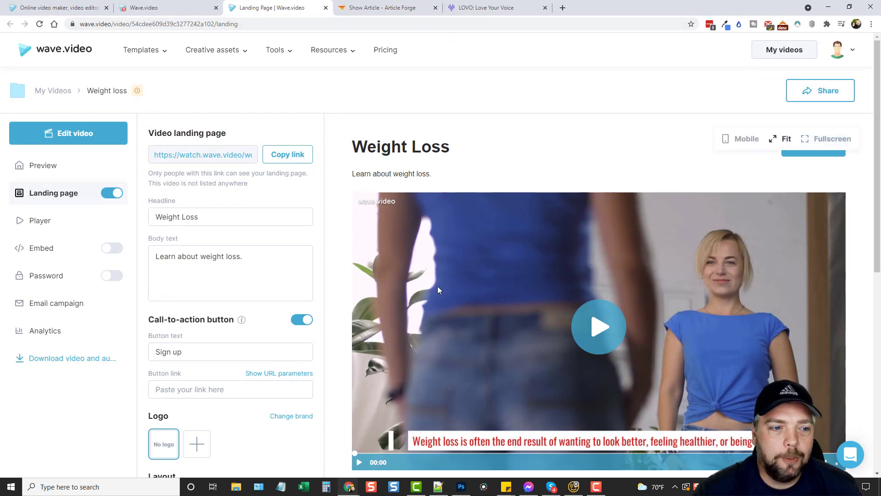
# Step: Go through Player and Embed to the Email campaign sharing options
pyautogui.click(36, 225)
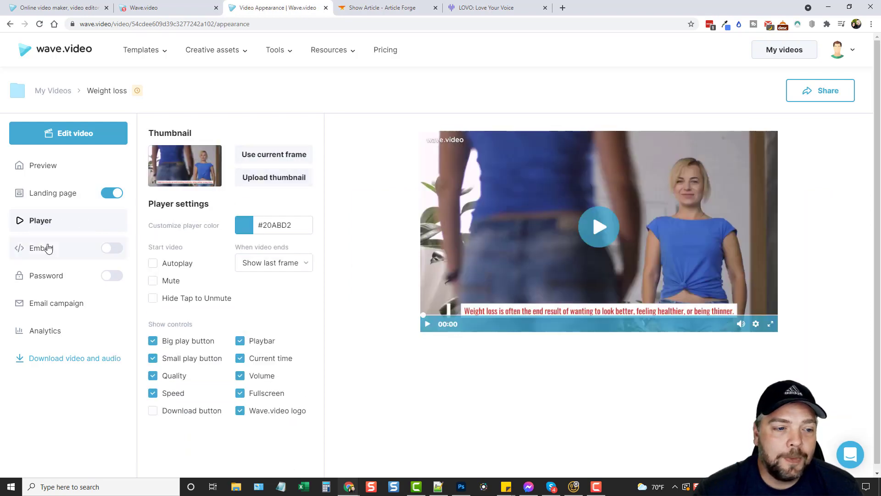
pyautogui.click(40, 252)
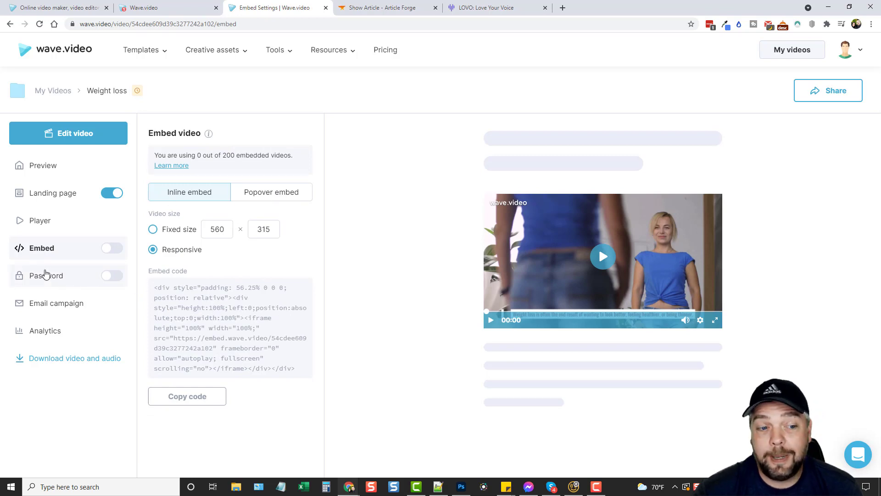
pyautogui.click(51, 303)
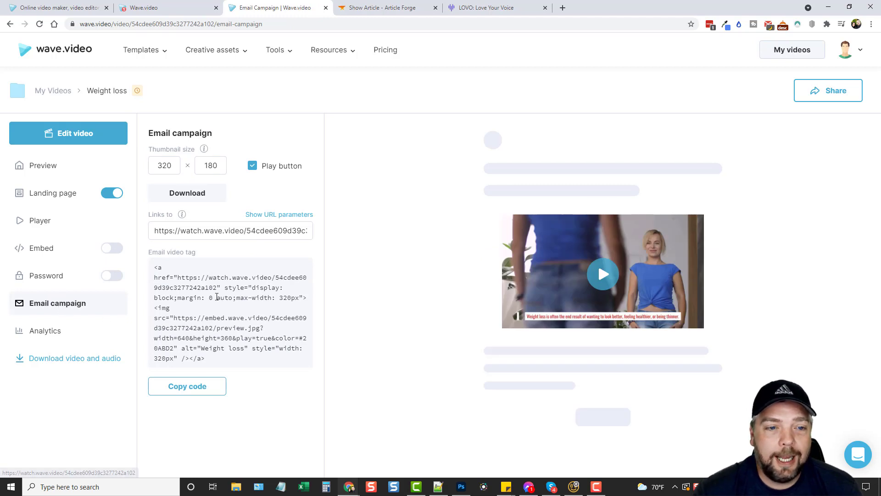
# Step: Copy the email video tag code, then show the download resolution options
pyautogui.moveTo(166, 268); pyautogui.dragTo(207, 360)
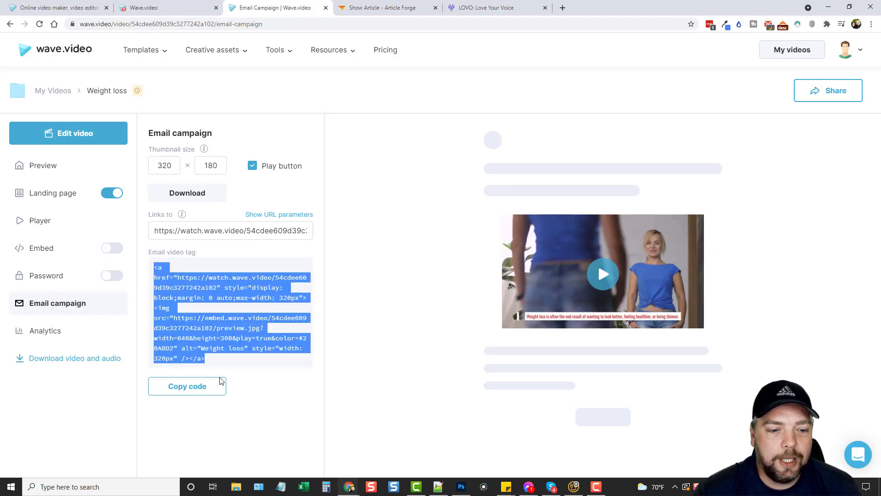
pyautogui.click(202, 385)
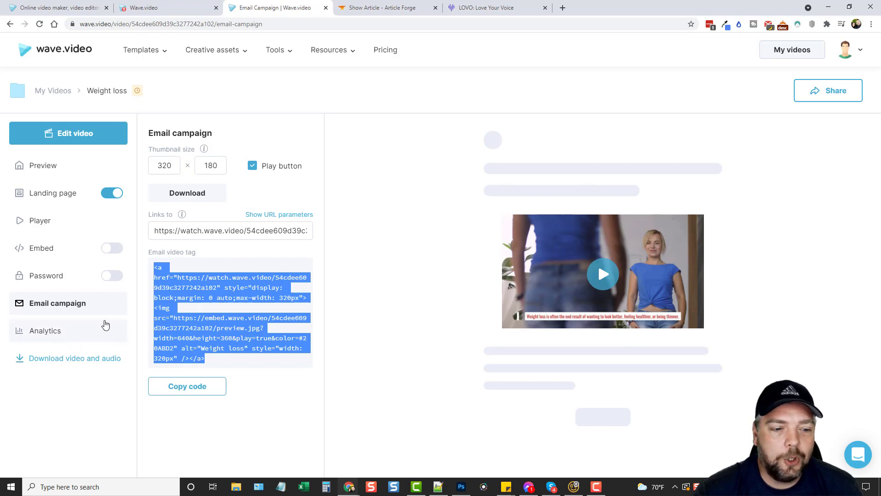
pyautogui.click(46, 356)
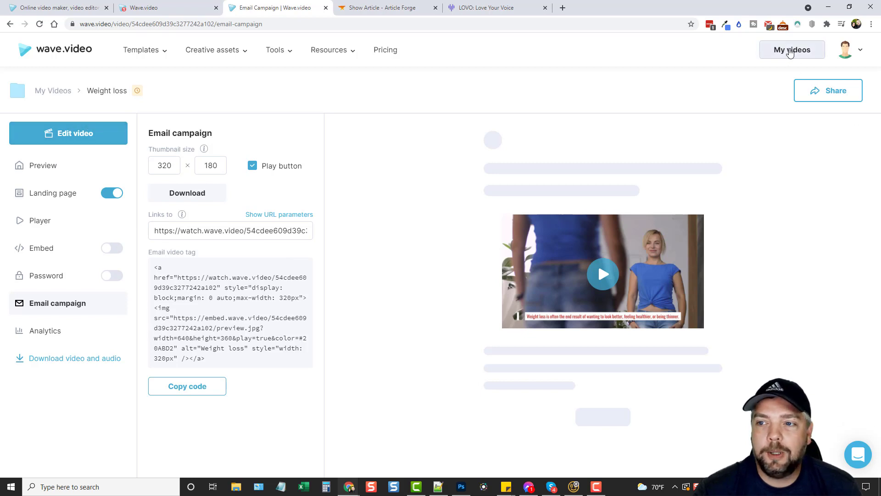
# Step: In My videos, review the Weight loss video's Share dialog and options menu
pyautogui.click(790, 53)
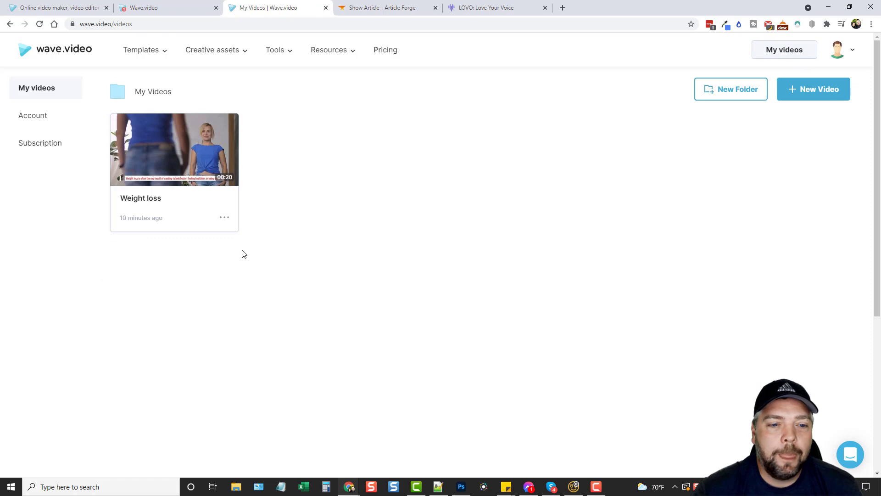
pyautogui.click(221, 216)
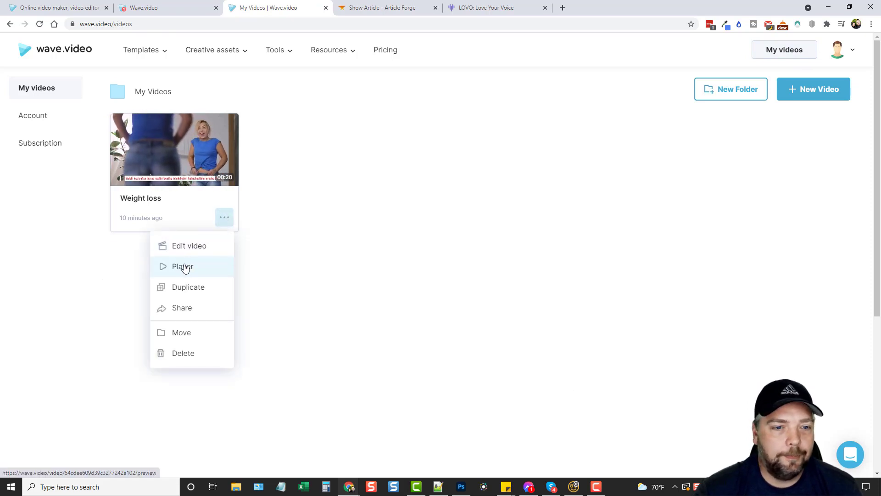
pyautogui.click(184, 309)
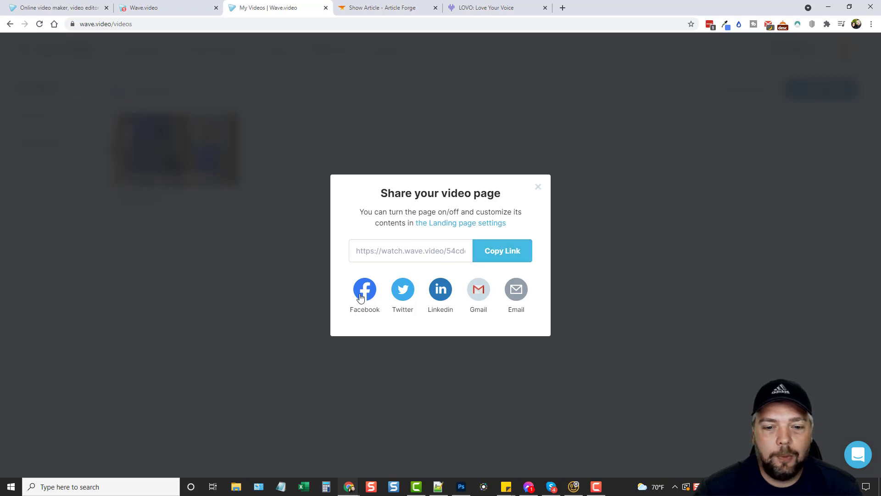
pyautogui.click(539, 187)
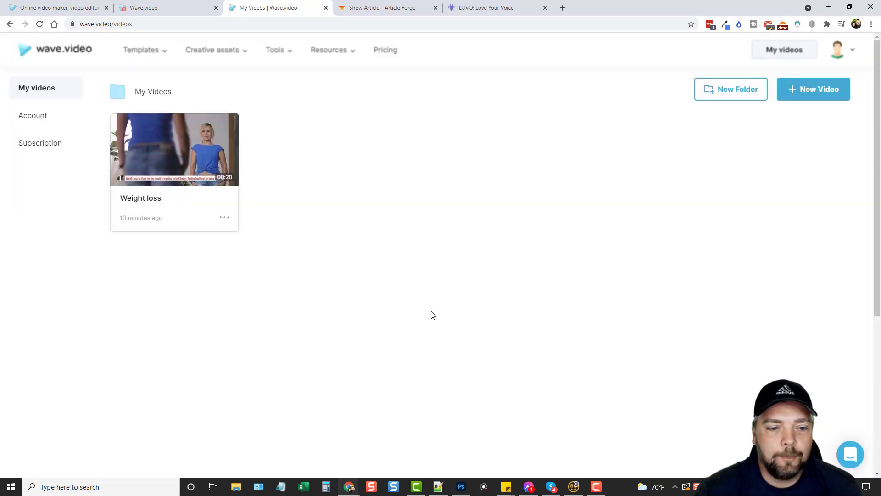
pyautogui.click(225, 218)
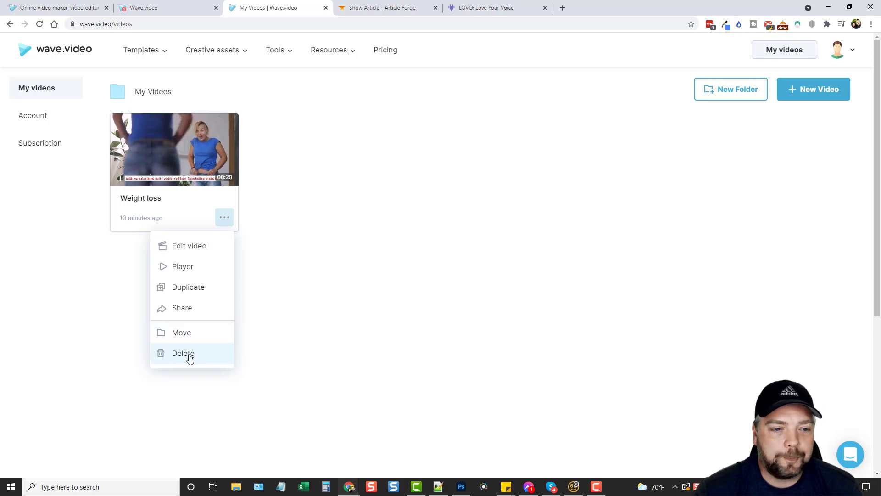
pyautogui.click(360, 242)
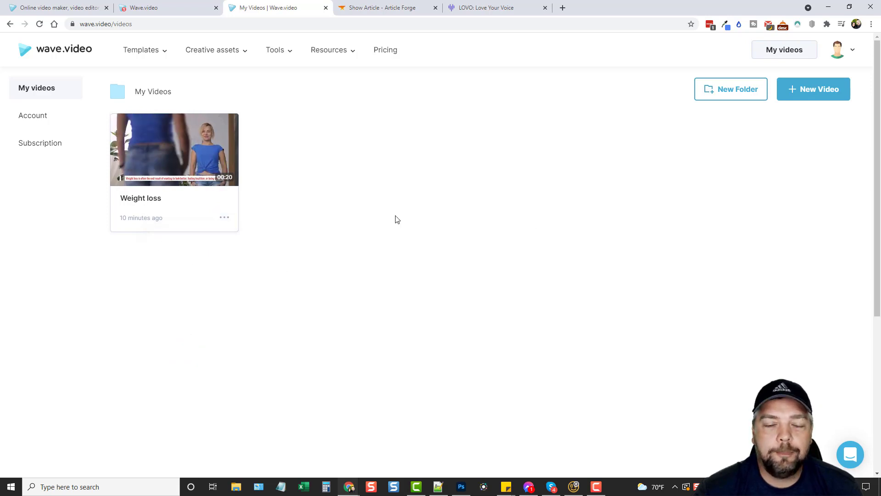
# Step: Check the video's preview page and Download options, then return to the home page
pyautogui.click(172, 164)
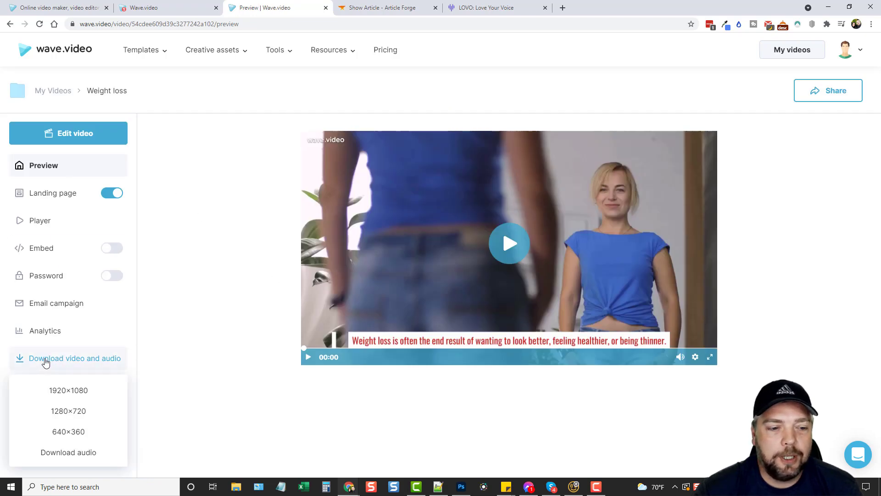
pyautogui.moveTo(62, 364)
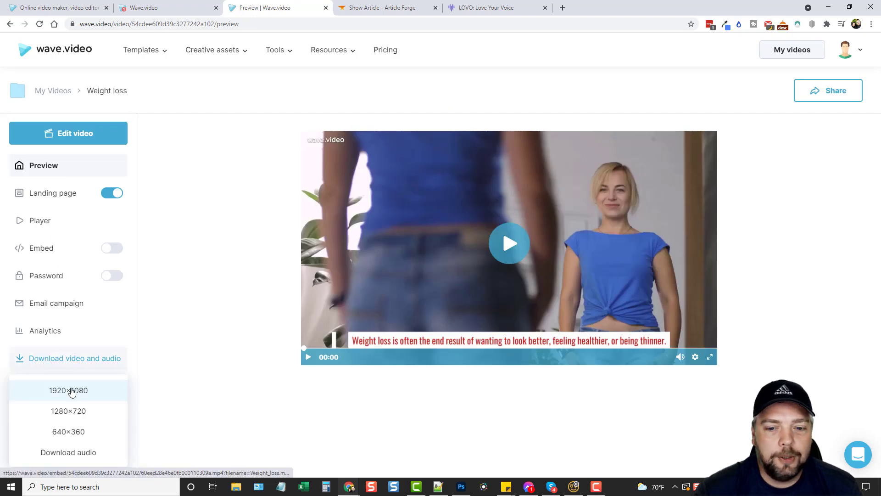
pyautogui.click(57, 55)
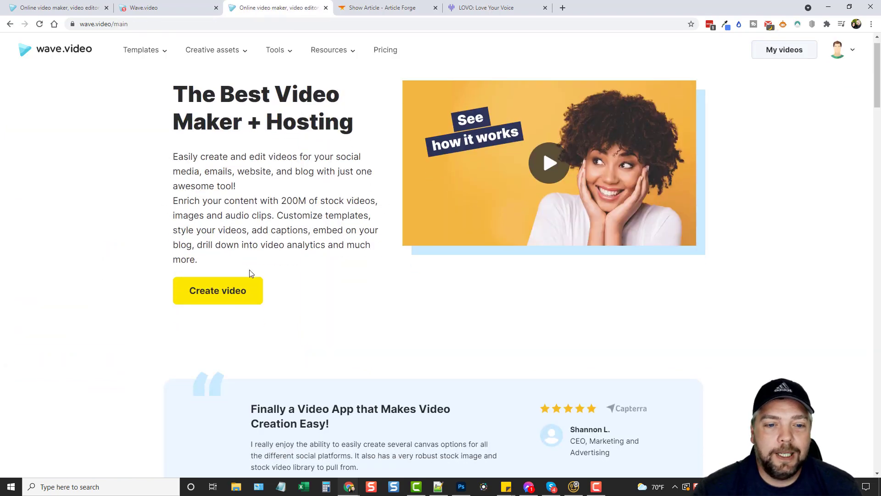
# Step: Browse the Wave.video Pricing plans, then close the Pricing tab
pyautogui.scroll(-6, 251, 273)
pyautogui.scroll(7, 327, 300)
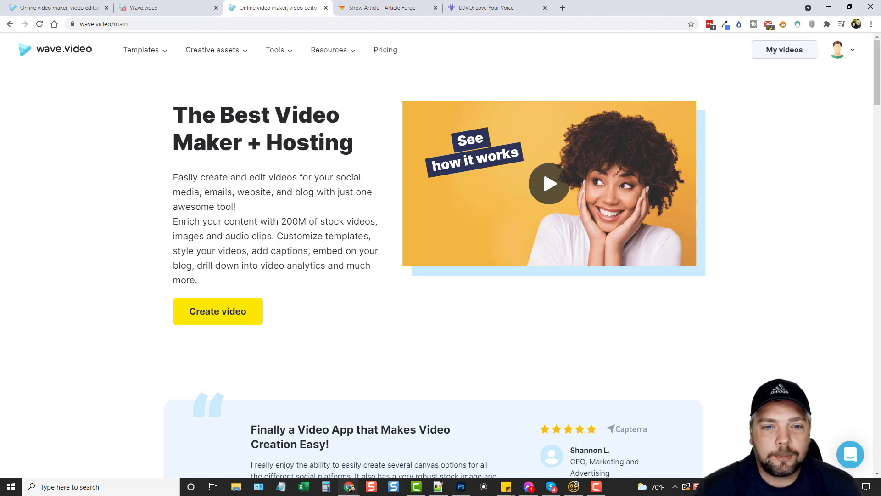
pyautogui.click(380, 51)
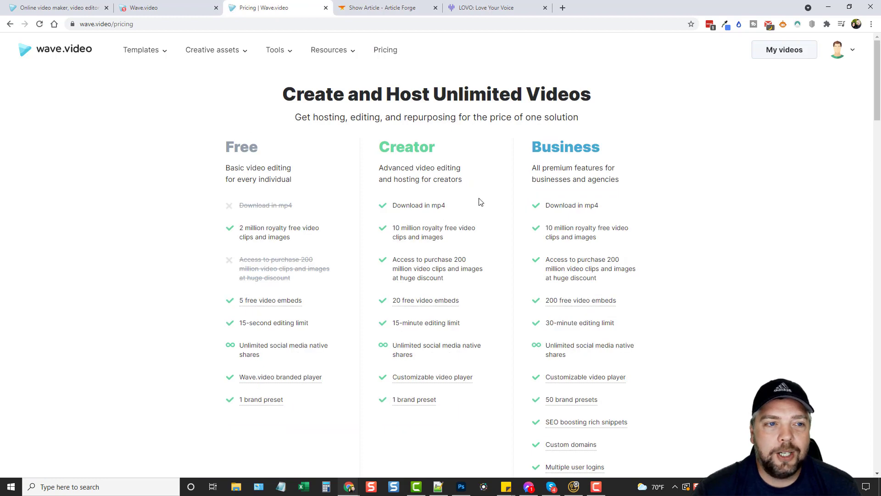
pyautogui.scroll(-2, 517, 225)
pyautogui.scroll(-2, 517, 225)
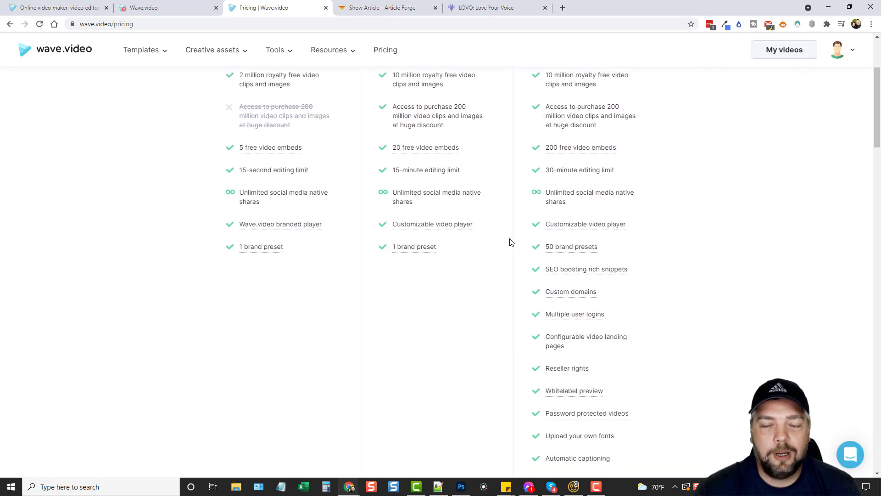
pyautogui.scroll(3, 509, 242)
pyautogui.scroll(-2, 503, 266)
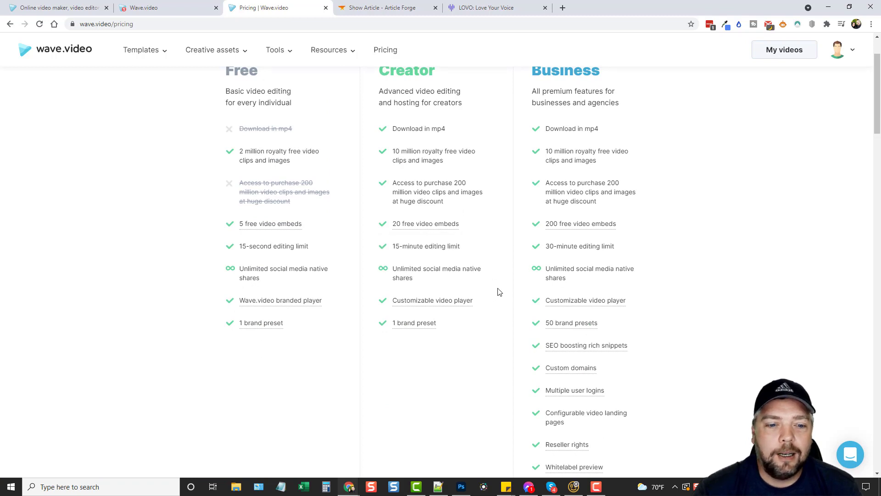
pyautogui.scroll(2, 500, 290)
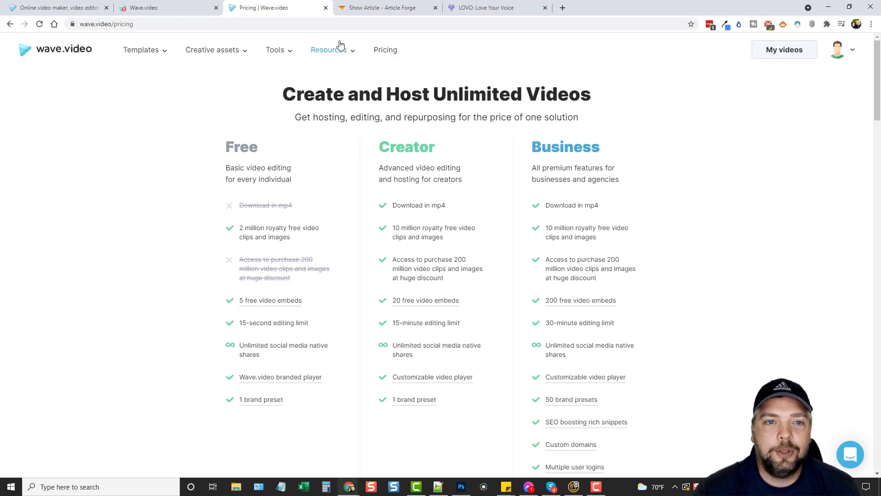
pyautogui.click(326, 8)
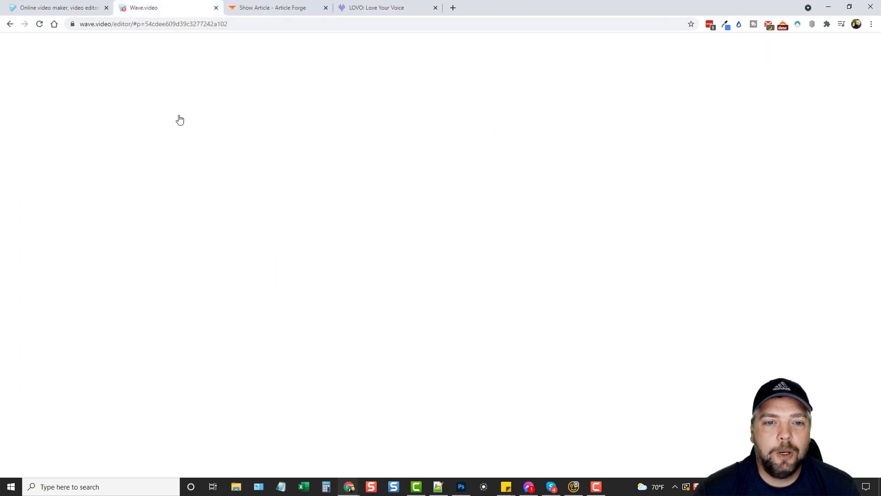